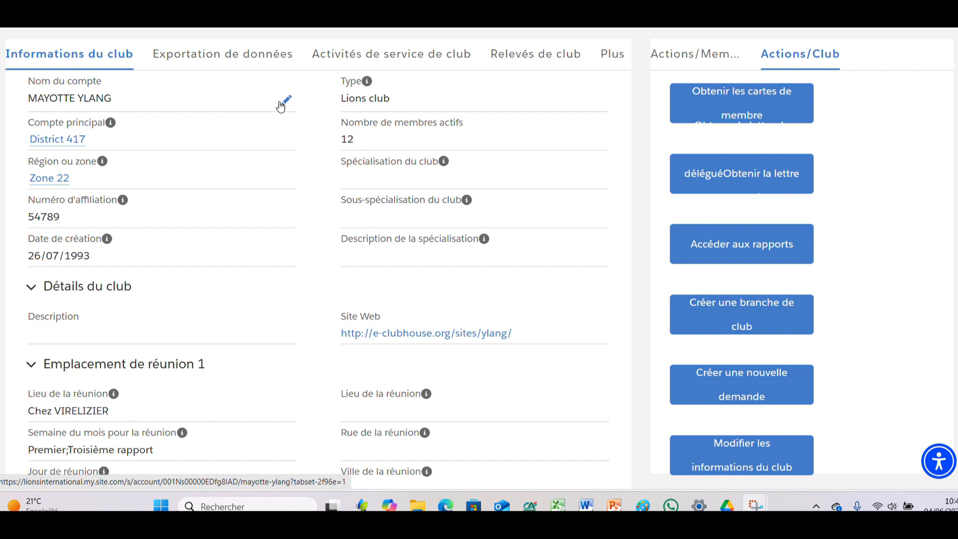
# Look at the club's available data export reports and its service activities.
pyautogui.click(258, 56)
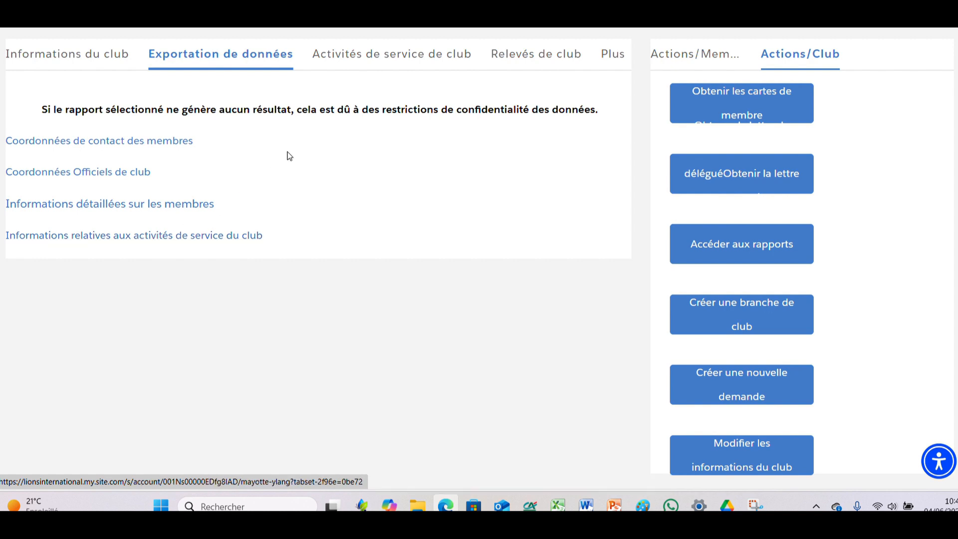
pyautogui.click(387, 62)
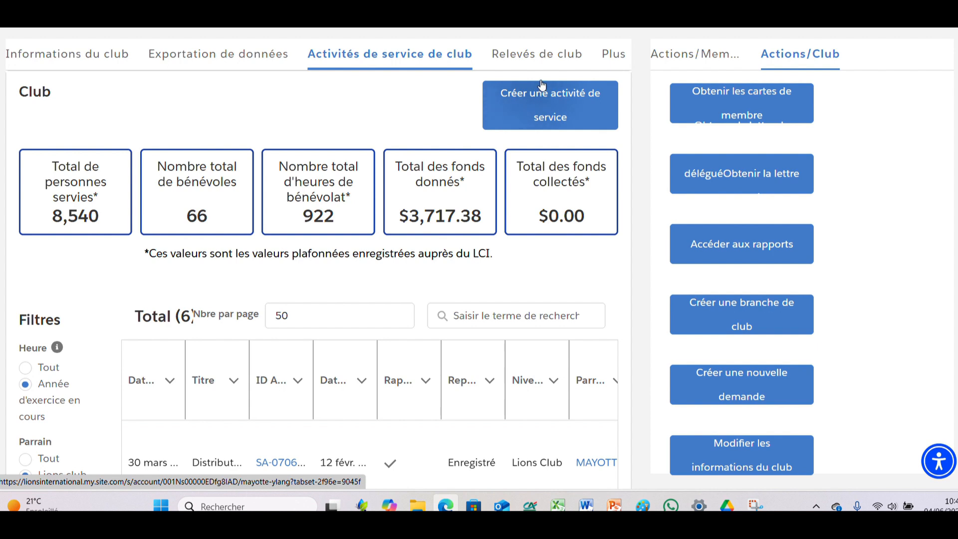
# Examine the club's monthly account activity and its 2025 statements and invoices.
pyautogui.click(551, 55)
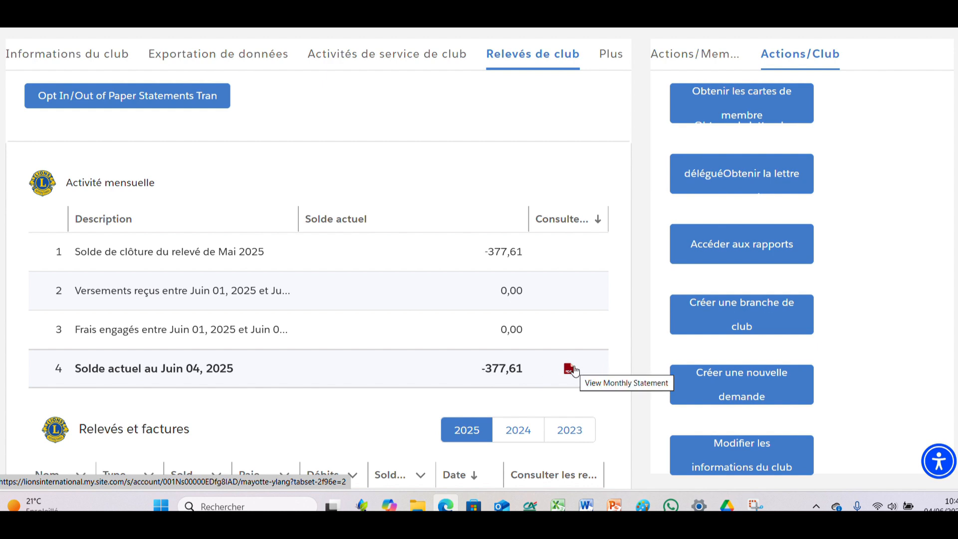
pyautogui.scroll(-1, 588, 335)
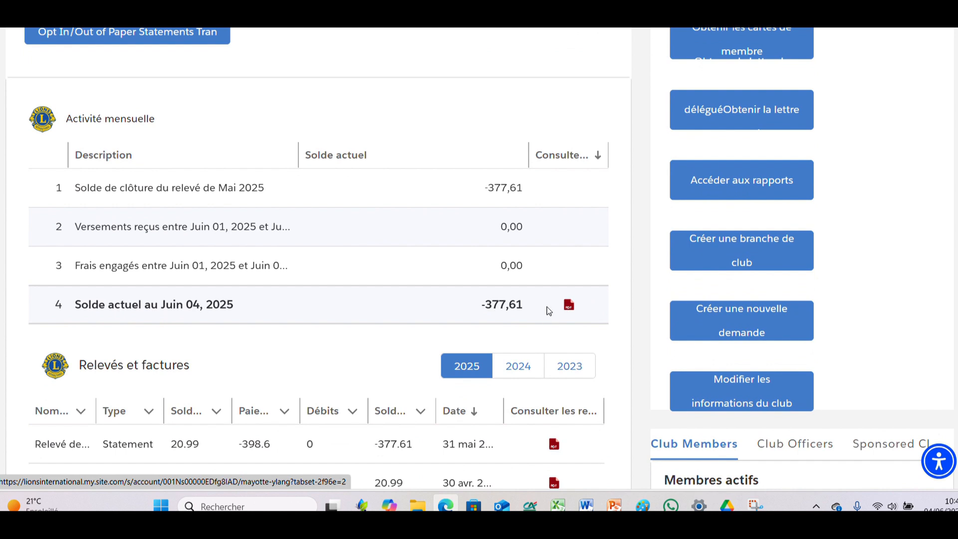
pyautogui.scroll(-1, 549, 311)
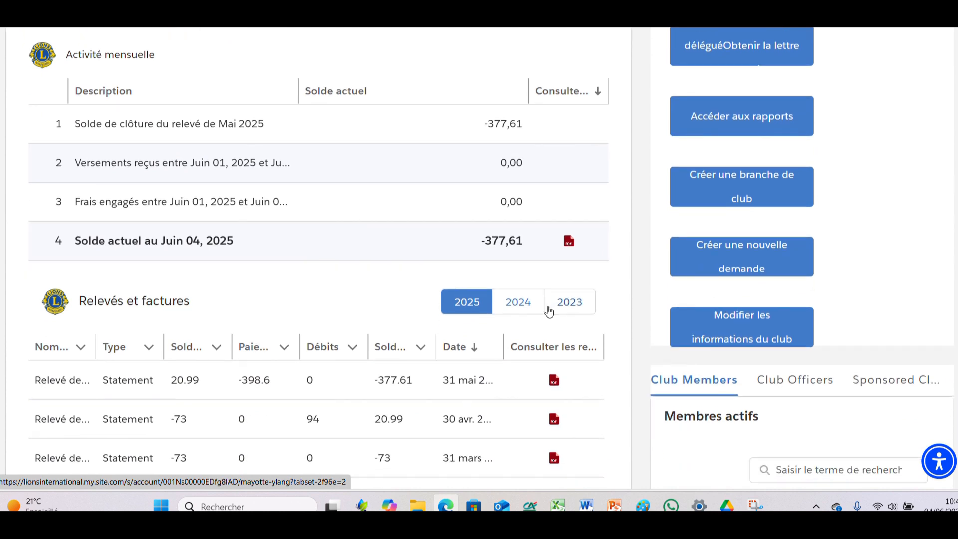
pyautogui.scroll(-1, 550, 310)
pyautogui.scroll(-1, 550, 310)
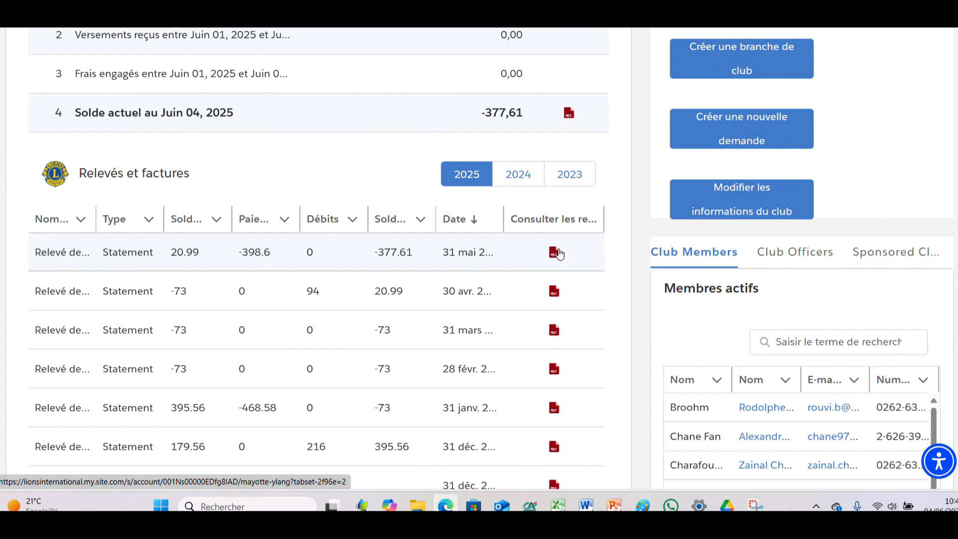
pyautogui.scroll(-2, 558, 254)
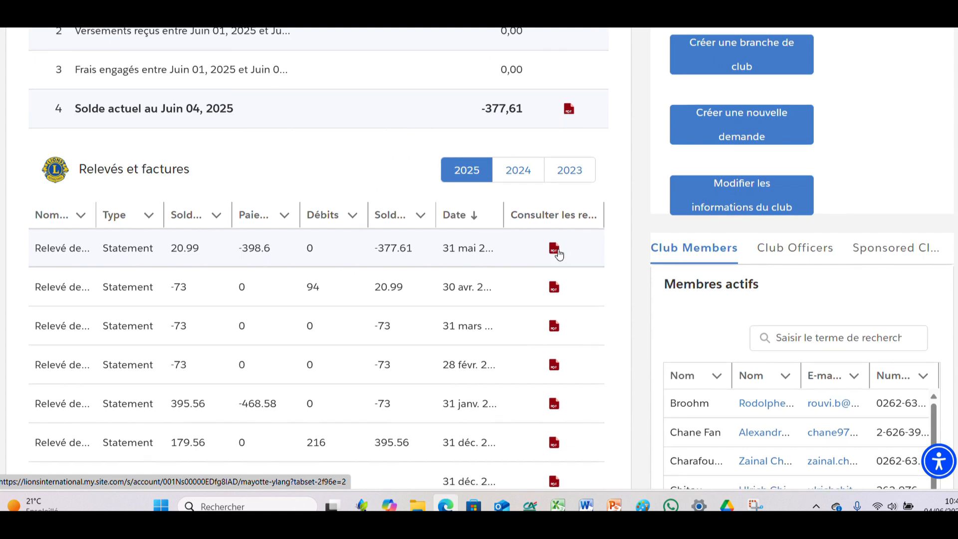
pyautogui.scroll(1, 559, 260)
pyautogui.scroll(7, 558, 255)
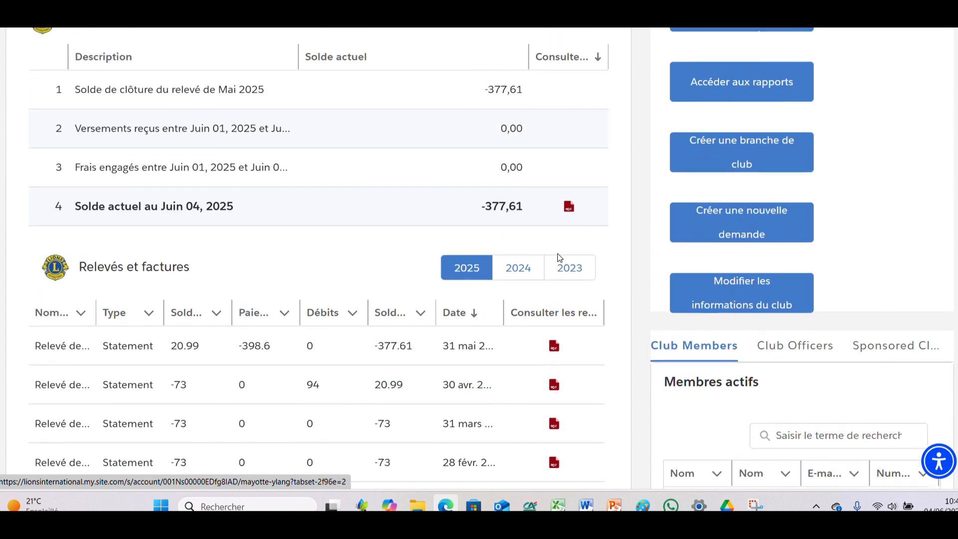
# Check the additional club page option and view the actions available for managing members.
pyautogui.click(615, 182)
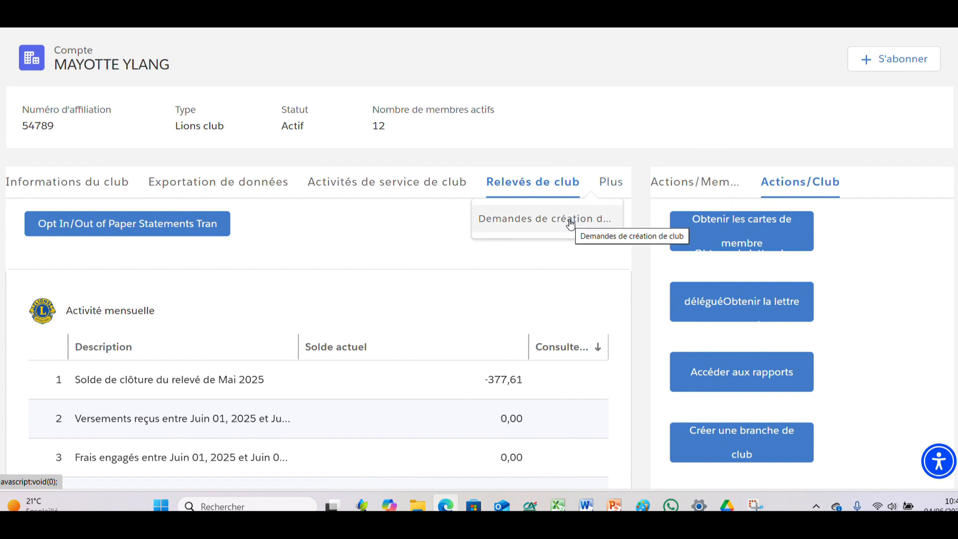
pyautogui.click(676, 190)
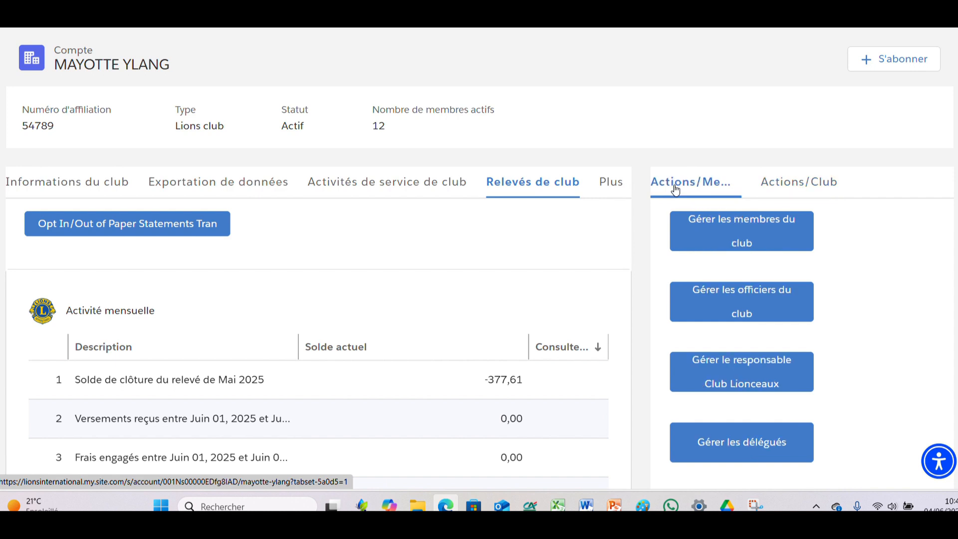
pyautogui.click(807, 184)
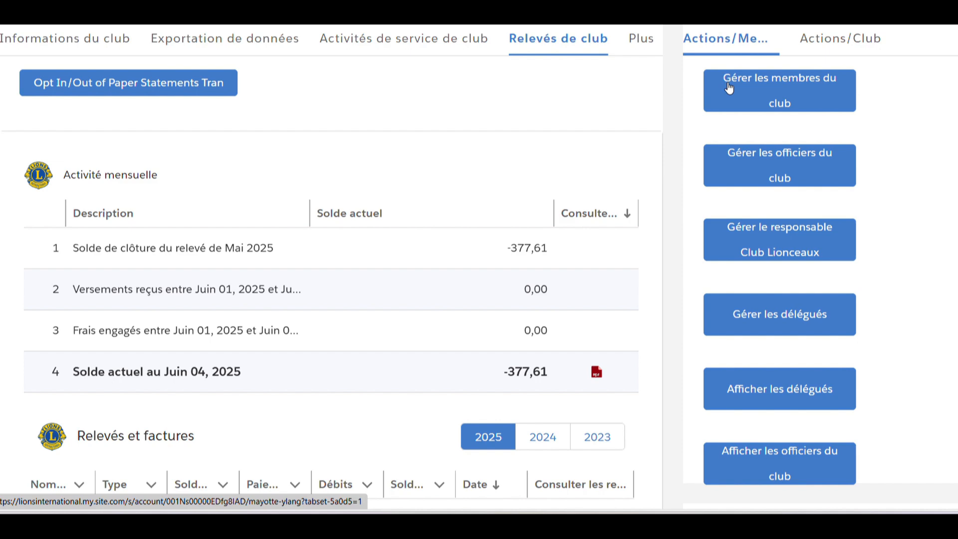
# Go through the club member management options, view the blank form for adding a new member, and close it.
pyautogui.click(743, 84)
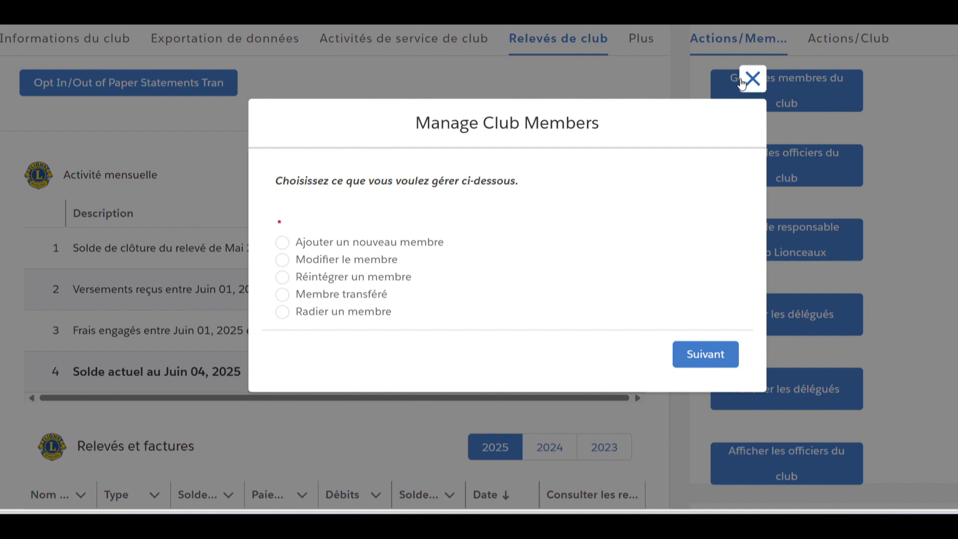
pyautogui.click(288, 243)
pyautogui.click(284, 264)
pyautogui.click(282, 280)
pyautogui.click(282, 296)
pyautogui.click(284, 313)
pyautogui.click(284, 243)
pyautogui.click(690, 356)
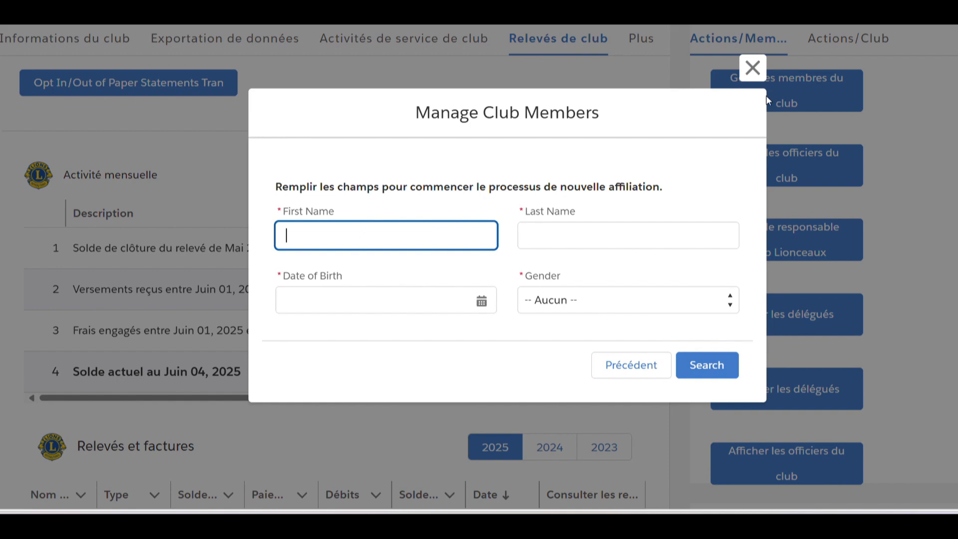
pyautogui.click(752, 68)
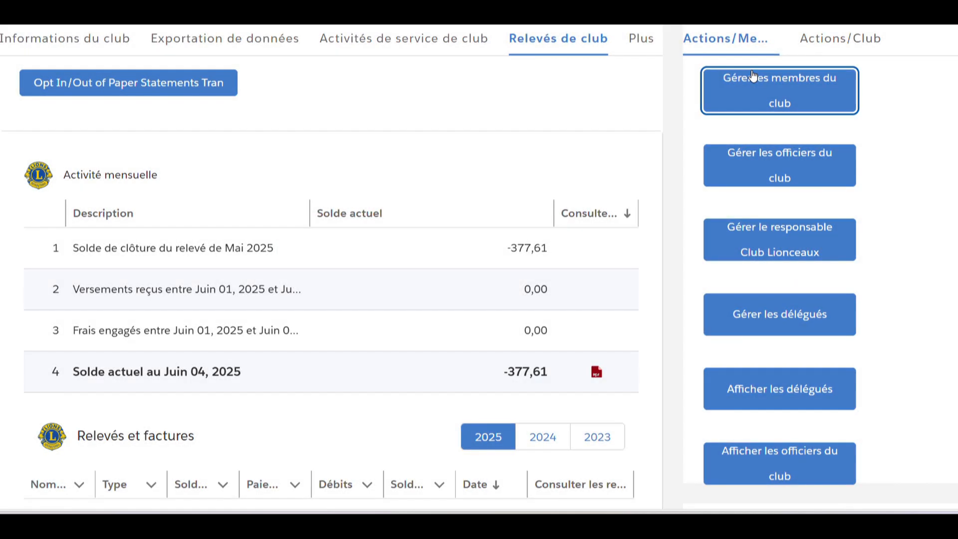
# Start creating a new officer assignment (Créer une nouvelle assignation) for the club.
pyautogui.click(772, 168)
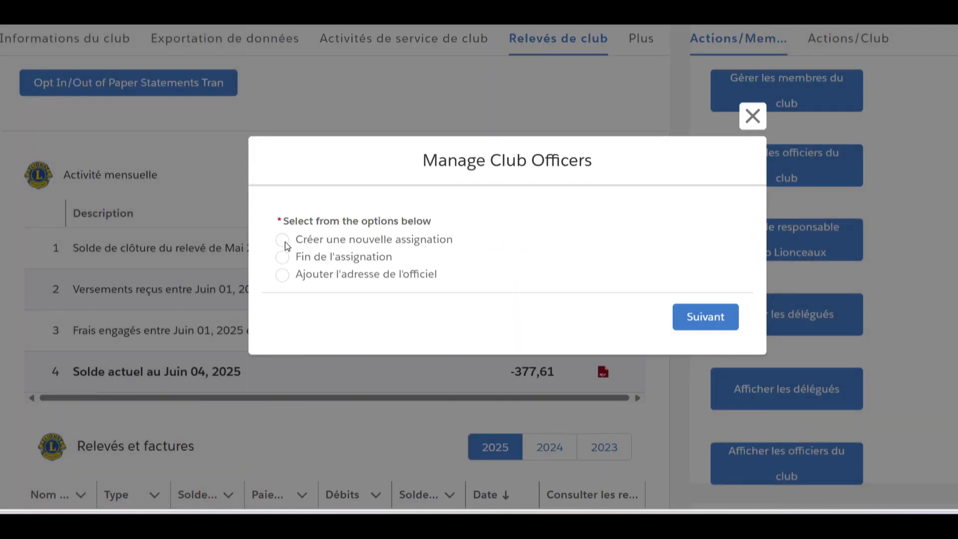
pyautogui.click(283, 241)
pyautogui.click(285, 259)
pyautogui.click(288, 279)
pyautogui.click(281, 241)
pyautogui.click(698, 318)
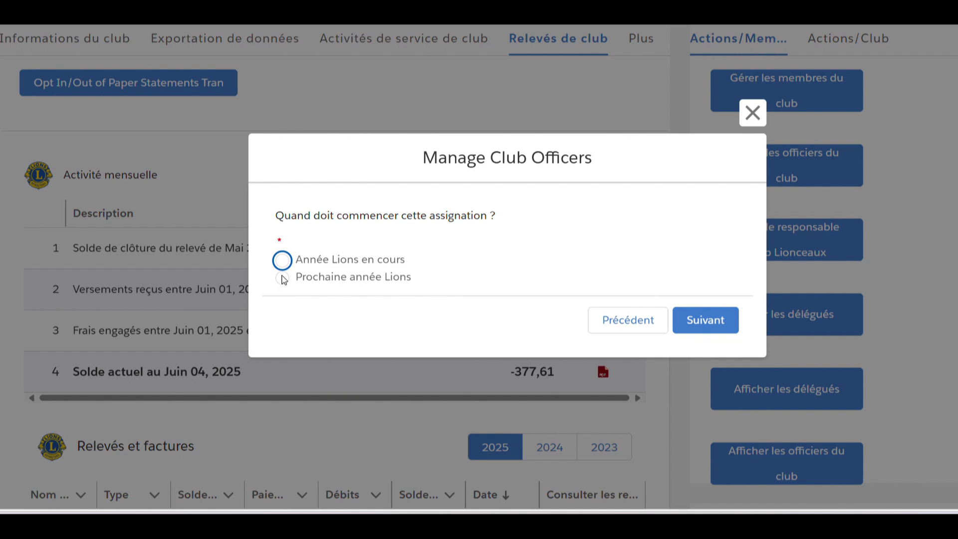
# Set the assignment to start in Prochaine année Lions and choose Officiel as the officer type.
pyautogui.click(283, 277)
pyautogui.click(704, 323)
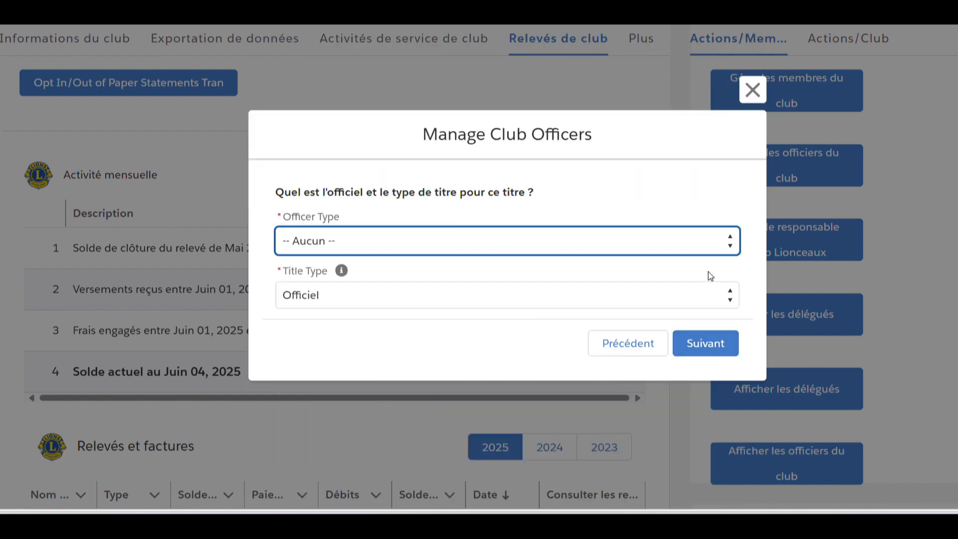
pyautogui.click(732, 238)
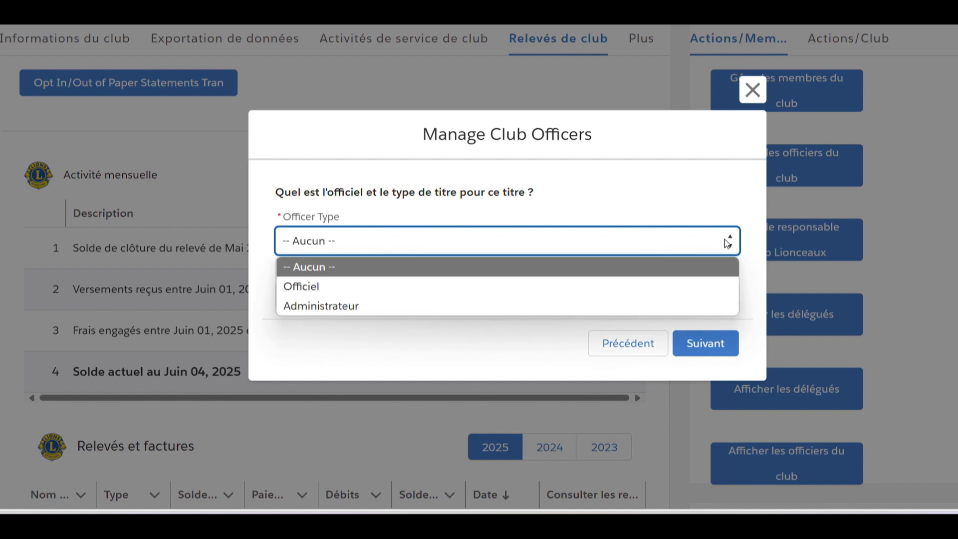
pyautogui.click(584, 287)
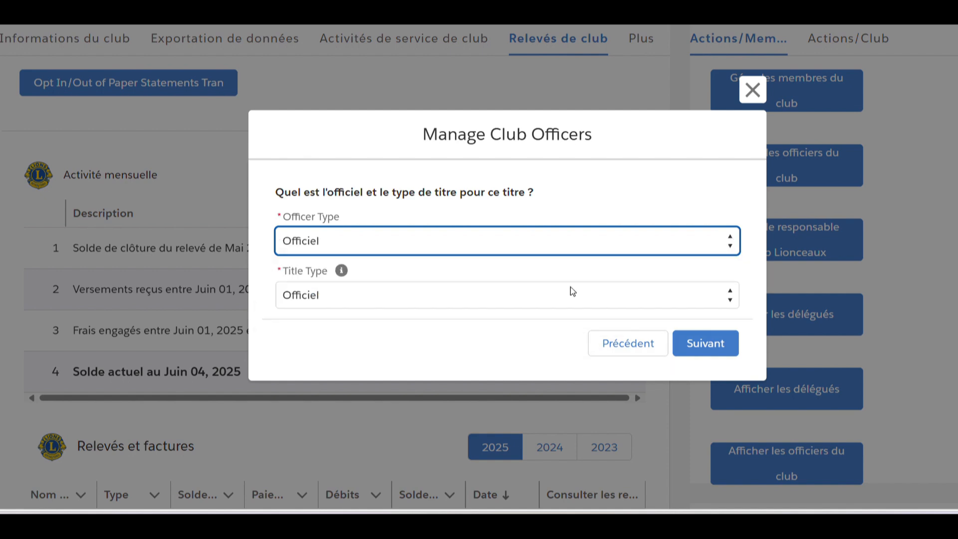
# Try Administrateur as the officer type with a Local title type, and return both to Officiel.
pyautogui.click(732, 251)
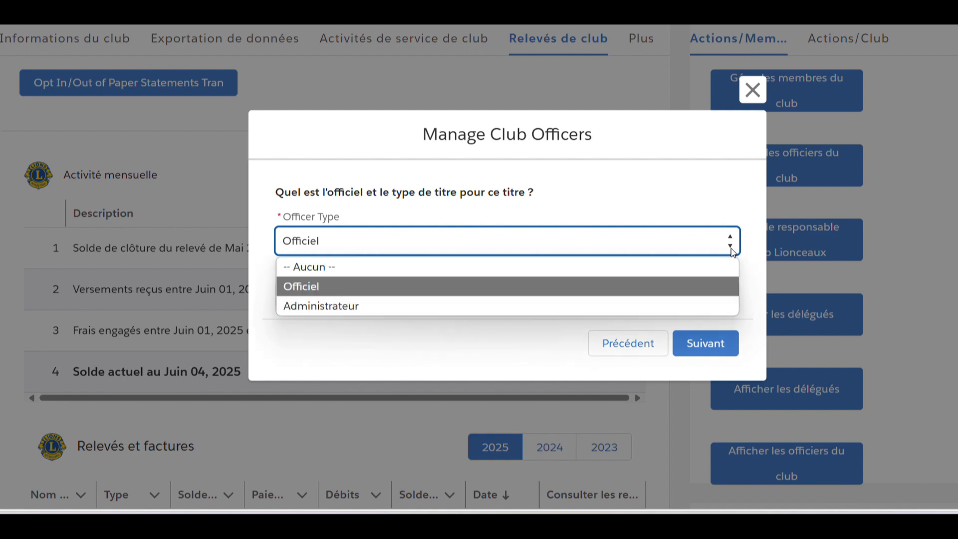
pyautogui.click(571, 313)
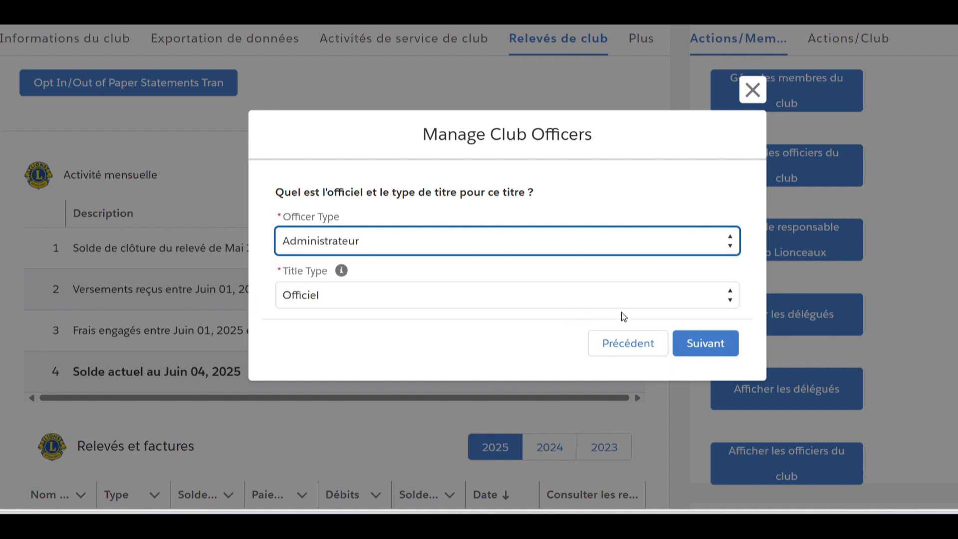
pyautogui.click(732, 298)
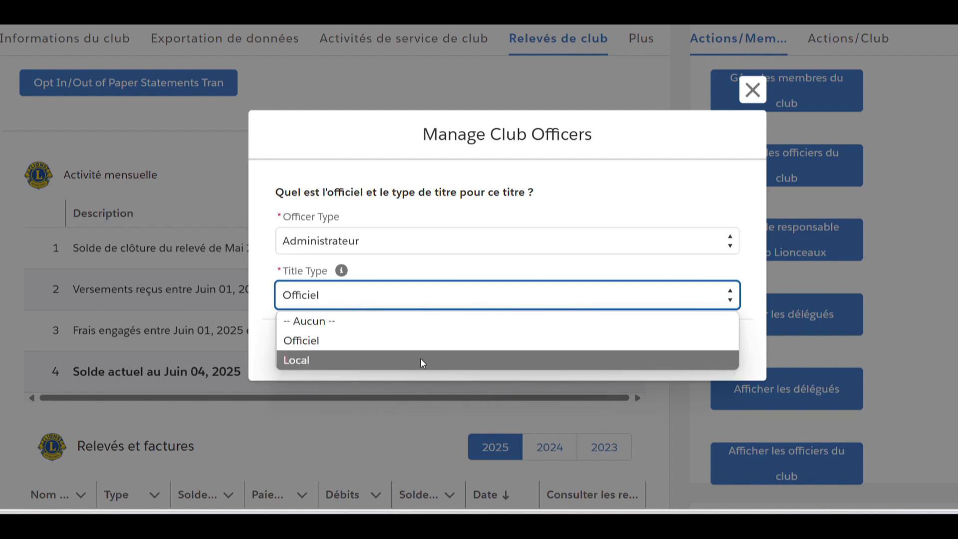
pyautogui.click(426, 359)
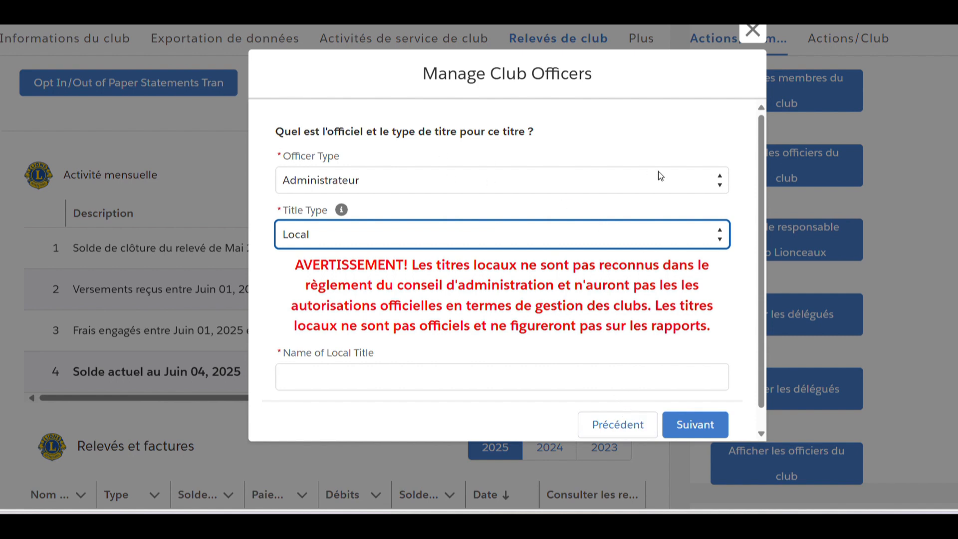
pyautogui.click(717, 175)
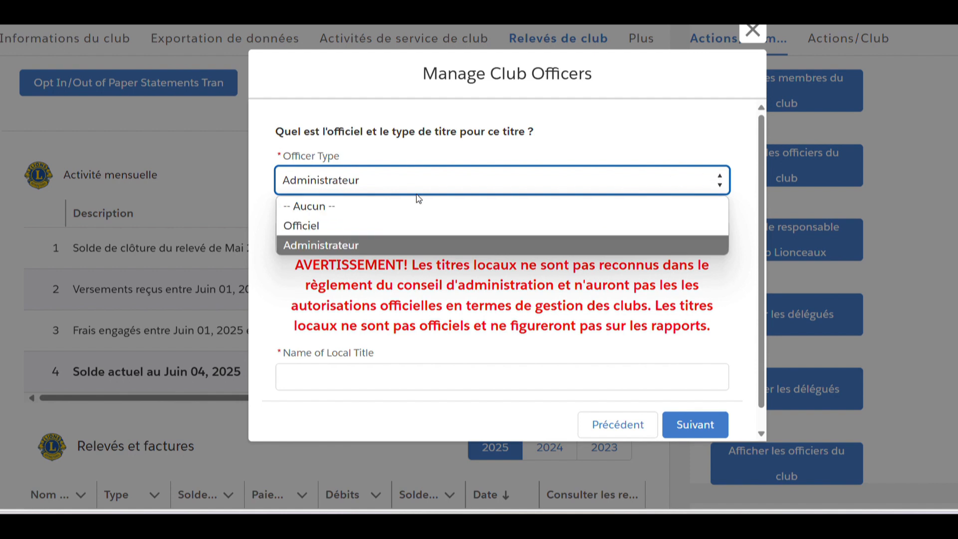
pyautogui.click(315, 227)
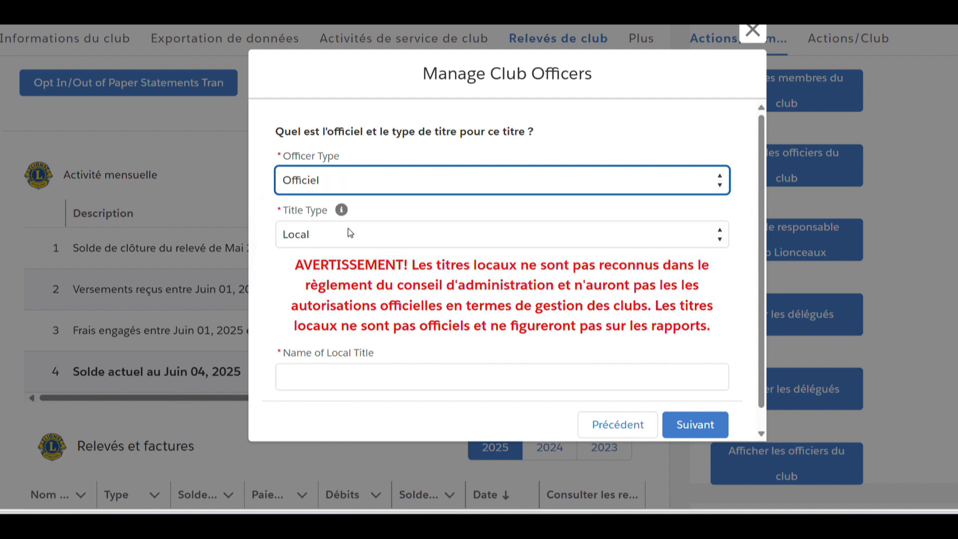
pyautogui.click(708, 236)
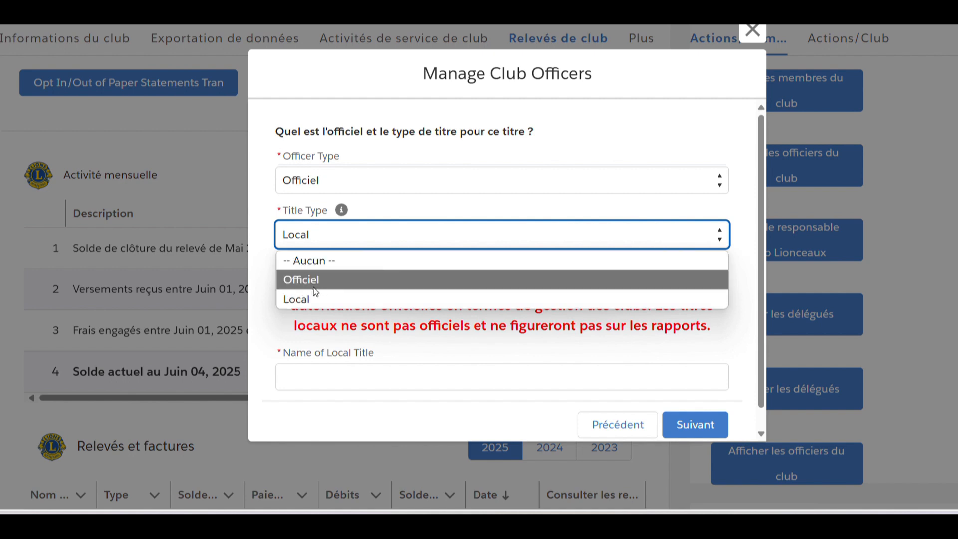
pyautogui.click(299, 280)
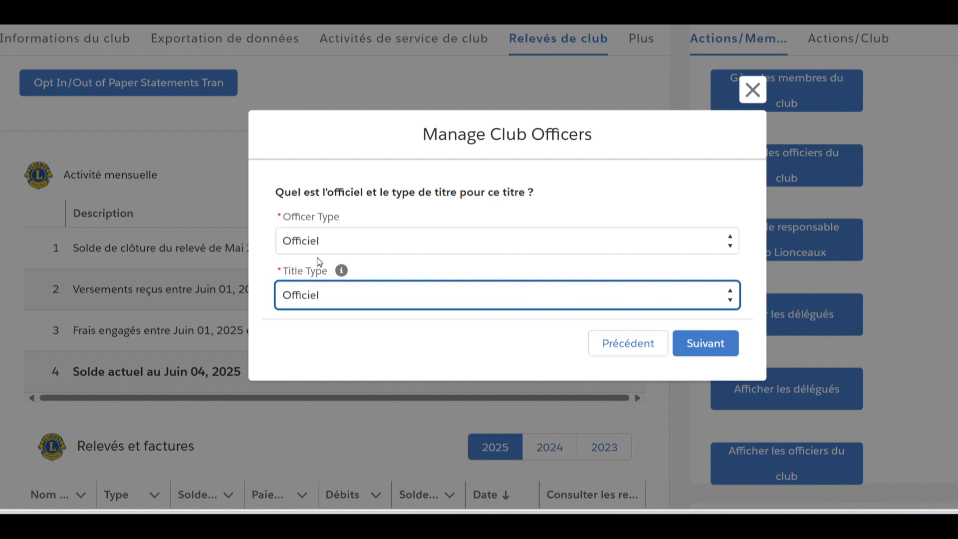
# Assign the title Président de commission de club chargé de l'effectif to the fourth listed active member, without adding an officer address.
pyautogui.click(719, 344)
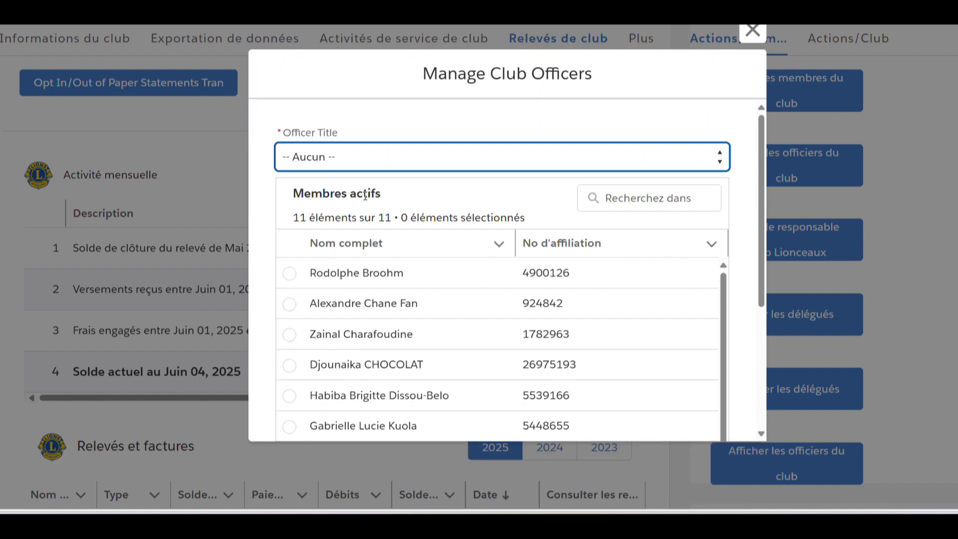
pyautogui.click(715, 155)
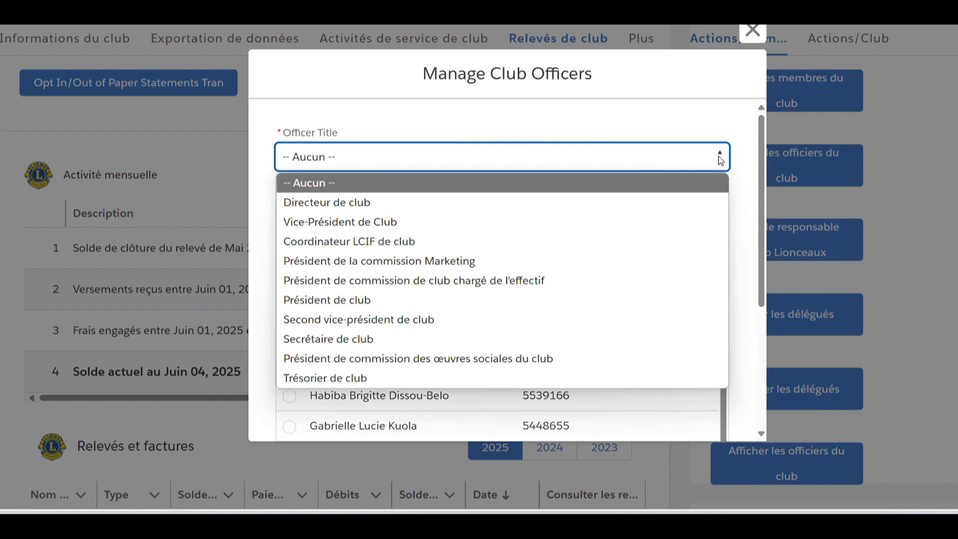
pyautogui.click(522, 280)
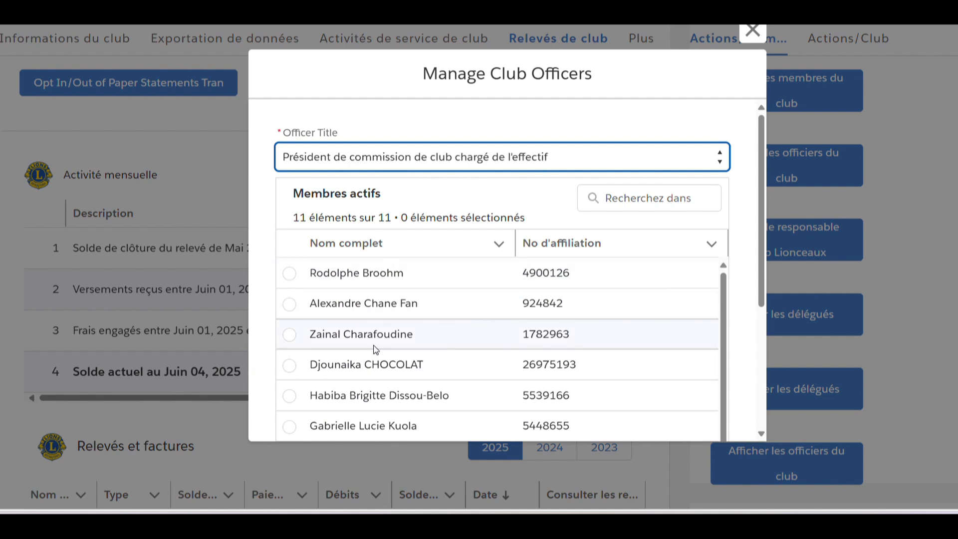
pyautogui.scroll(-1, 371, 349)
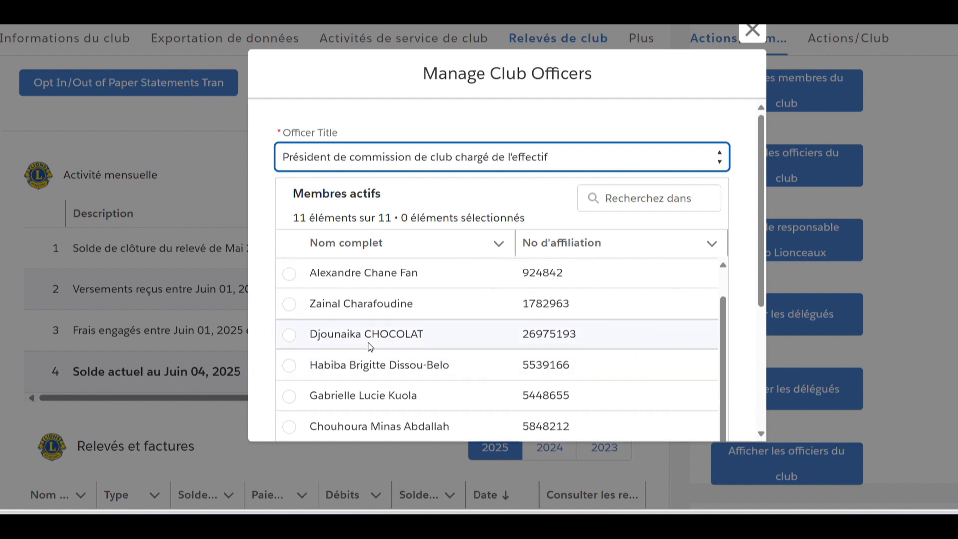
pyautogui.click(292, 335)
pyautogui.click(291, 334)
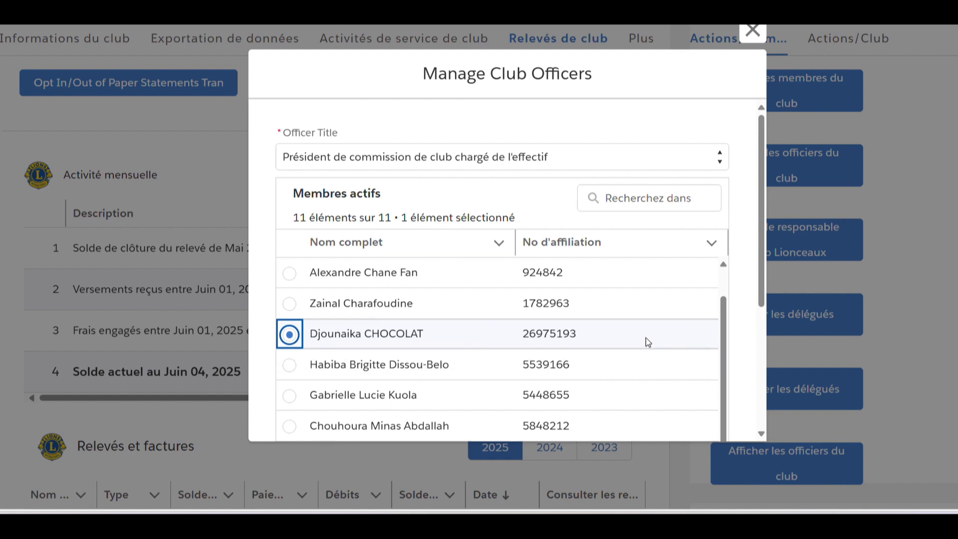
pyautogui.moveTo(759, 300); pyautogui.dragTo(693, 421)
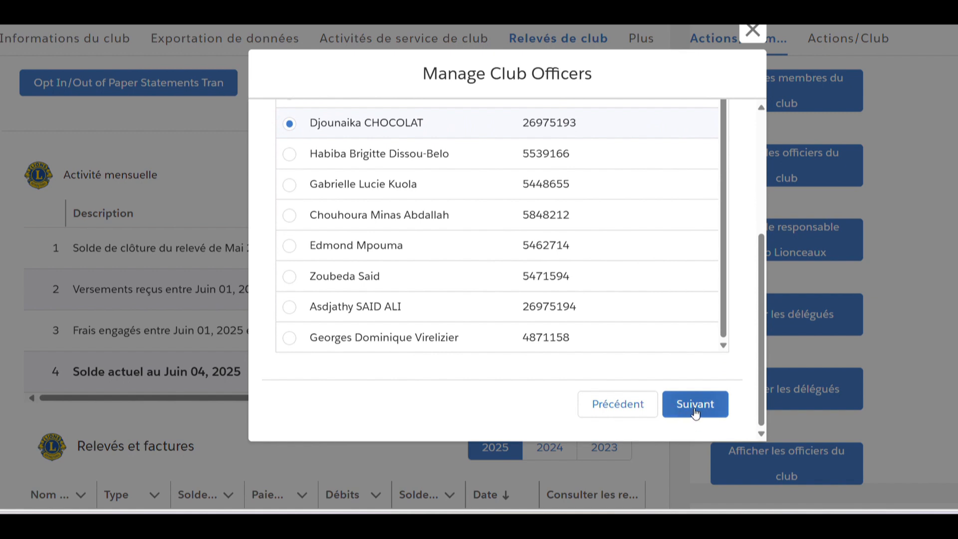
pyautogui.click(696, 407)
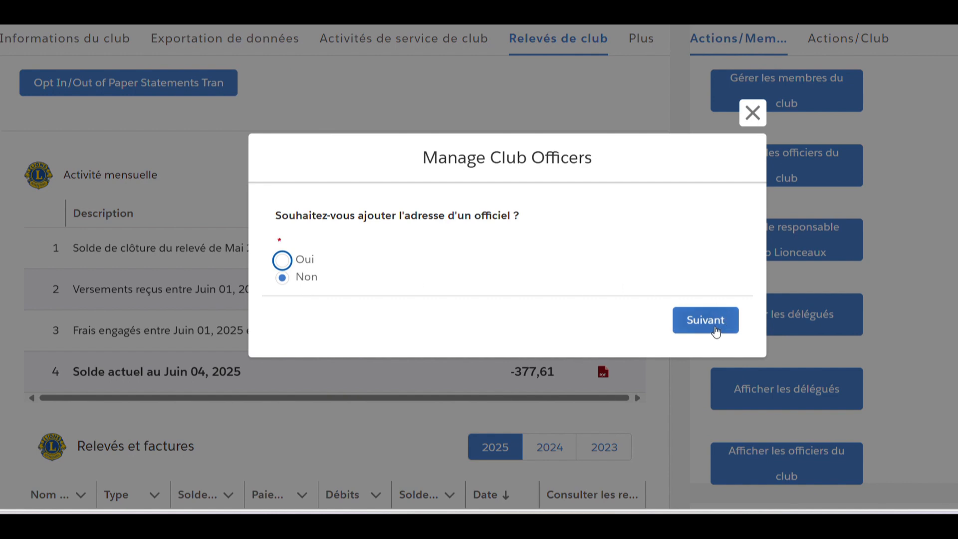
pyautogui.click(715, 322)
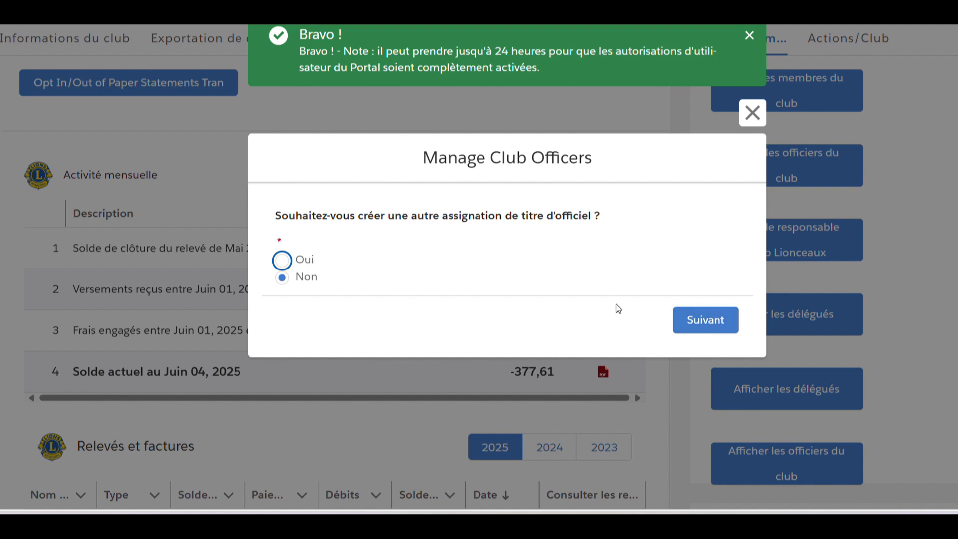
# Finish the officer assignment by declining to create another one (Non), and dismiss the success notice.
pyautogui.click(691, 323)
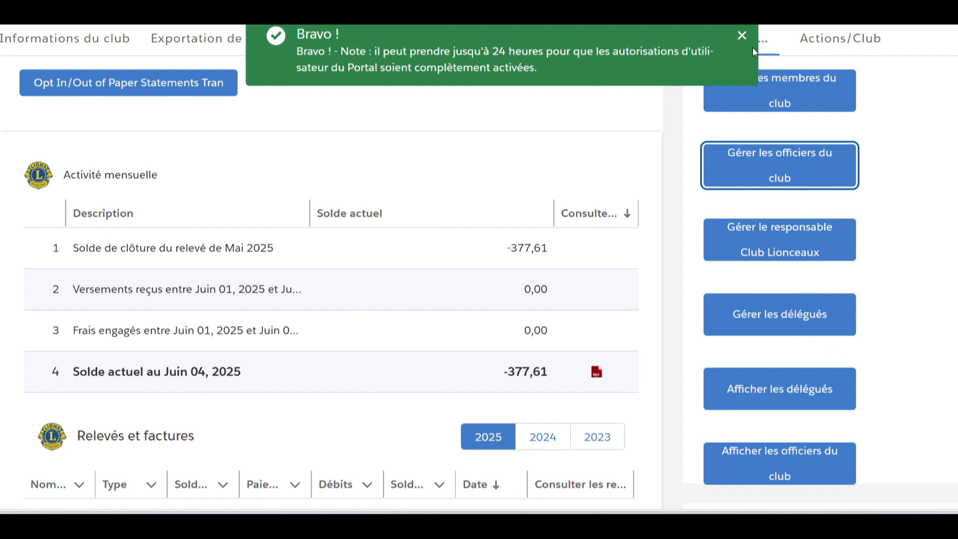
pyautogui.click(742, 36)
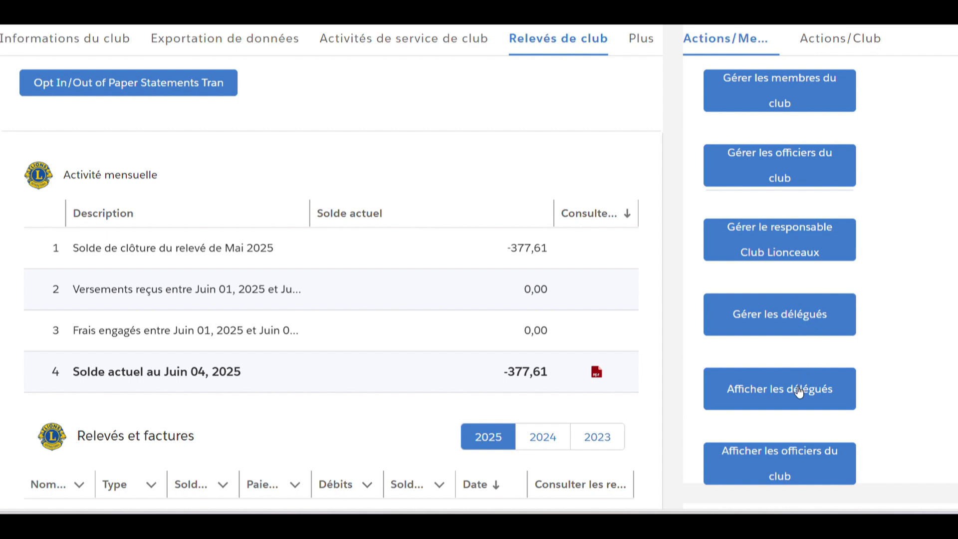
# Look through the current, past and future officer choices for viewing club officers, and close the dialog without displaying a list.
pyautogui.click(782, 468)
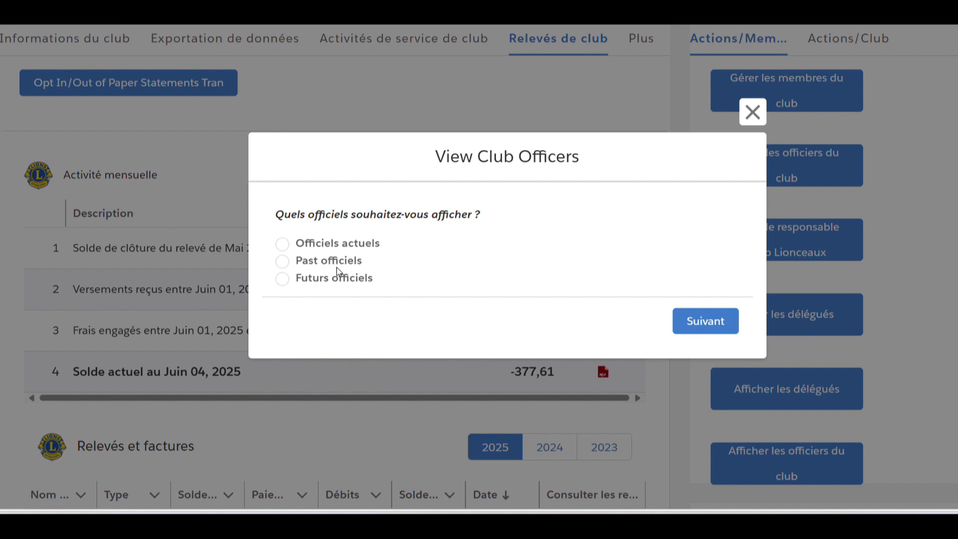
pyautogui.click(280, 244)
pyautogui.click(287, 268)
pyautogui.click(285, 279)
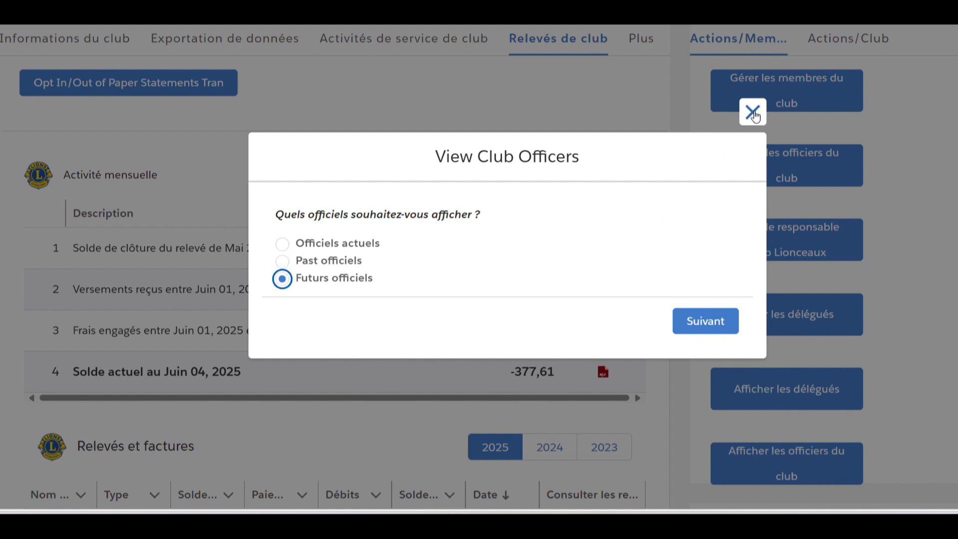
pyautogui.click(753, 113)
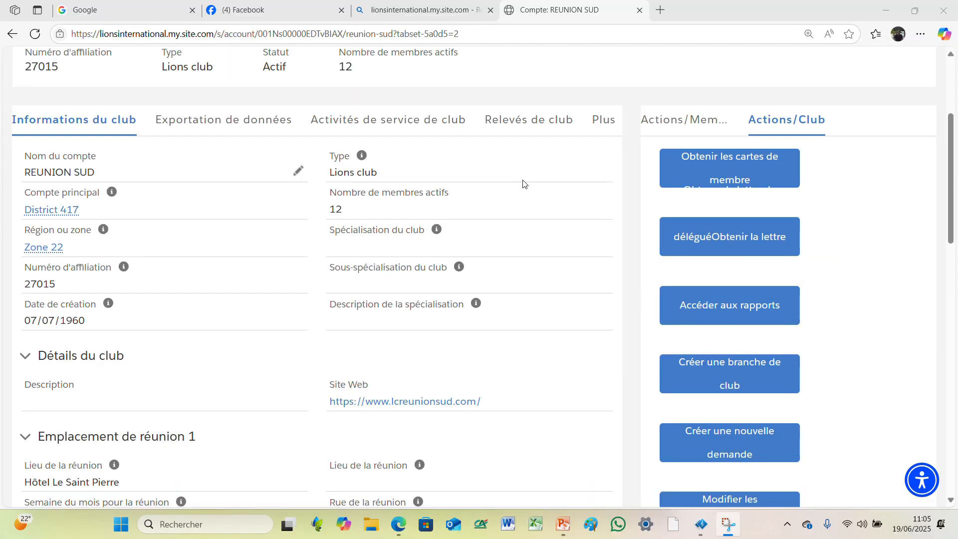
# Among the club-level actions, access the reports and run the Club Achievements report.
pyautogui.click(787, 122)
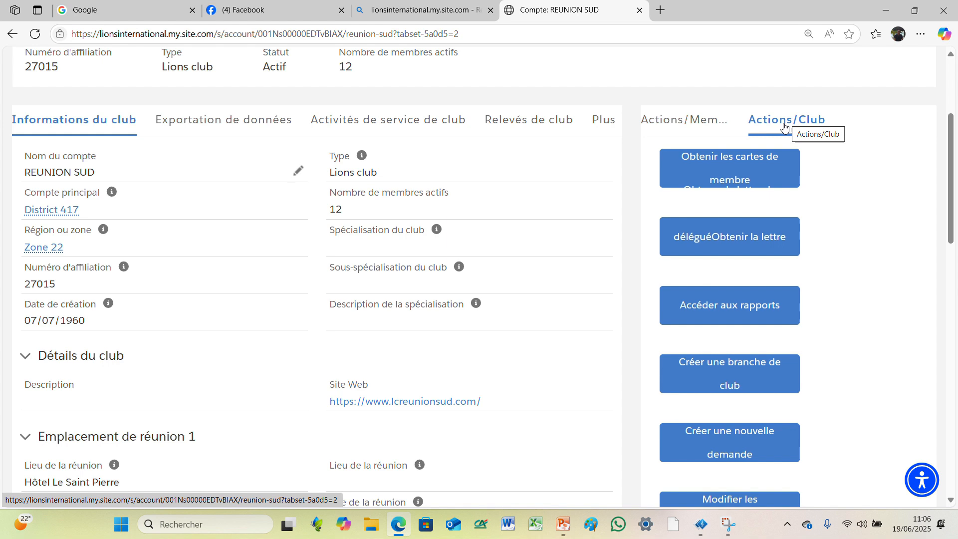
pyautogui.scroll(-1, 806, 257)
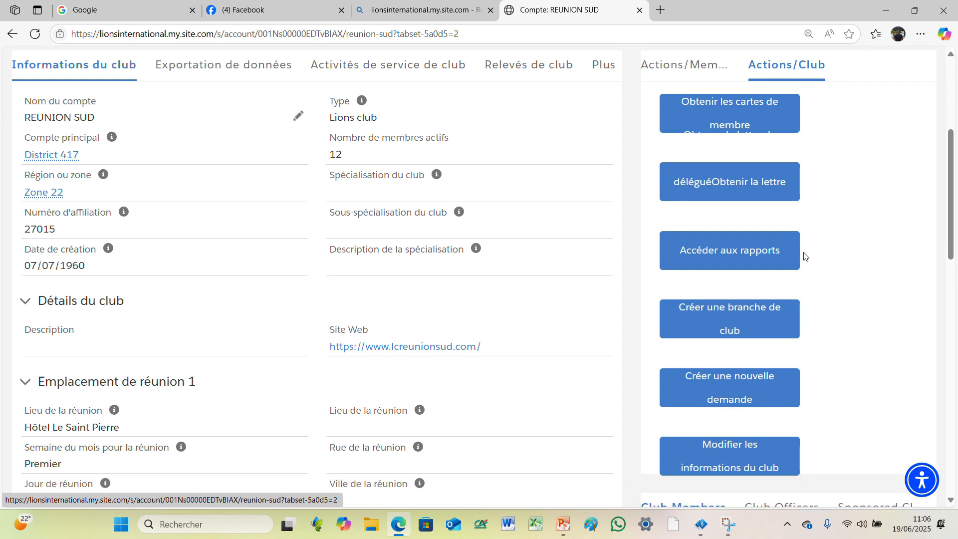
pyautogui.scroll(1, 806, 256)
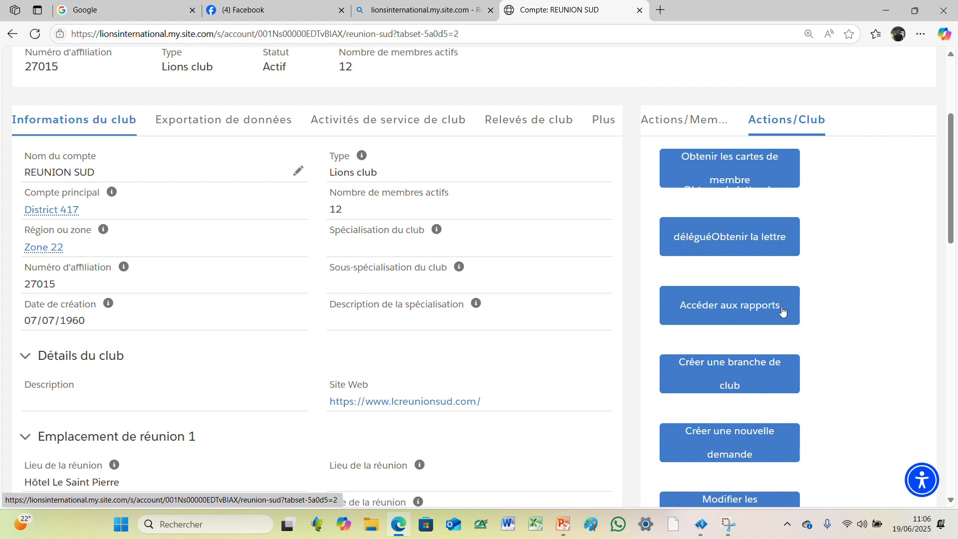
pyautogui.click(744, 311)
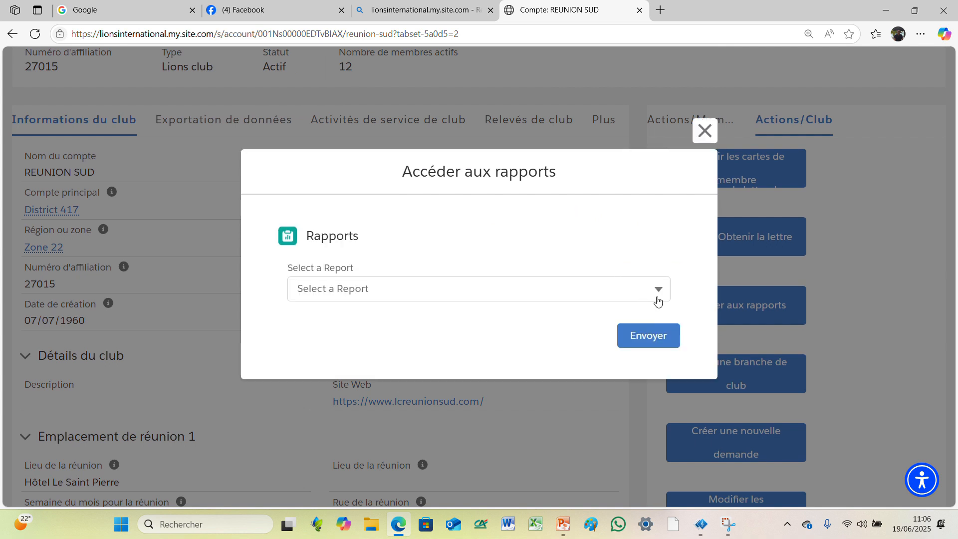
pyautogui.click(659, 290)
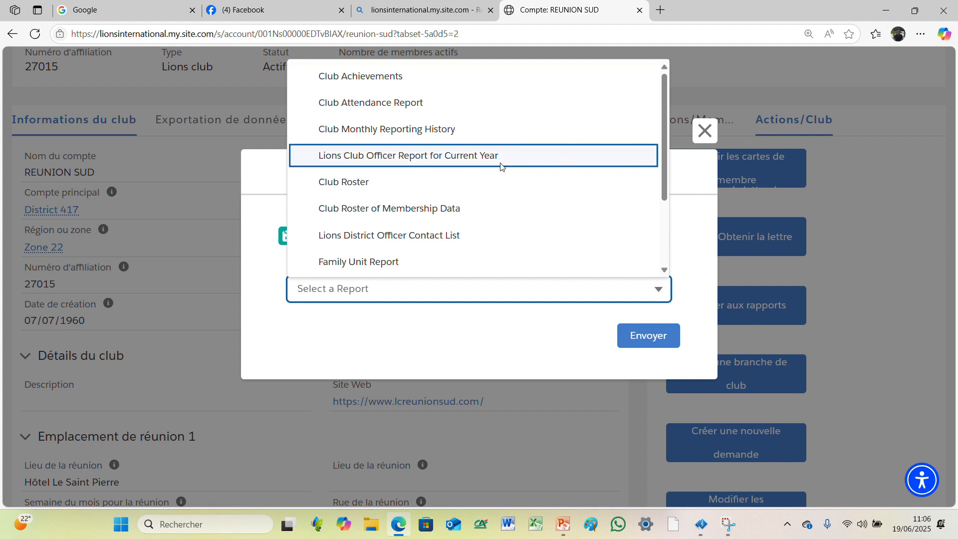
pyautogui.click(415, 86)
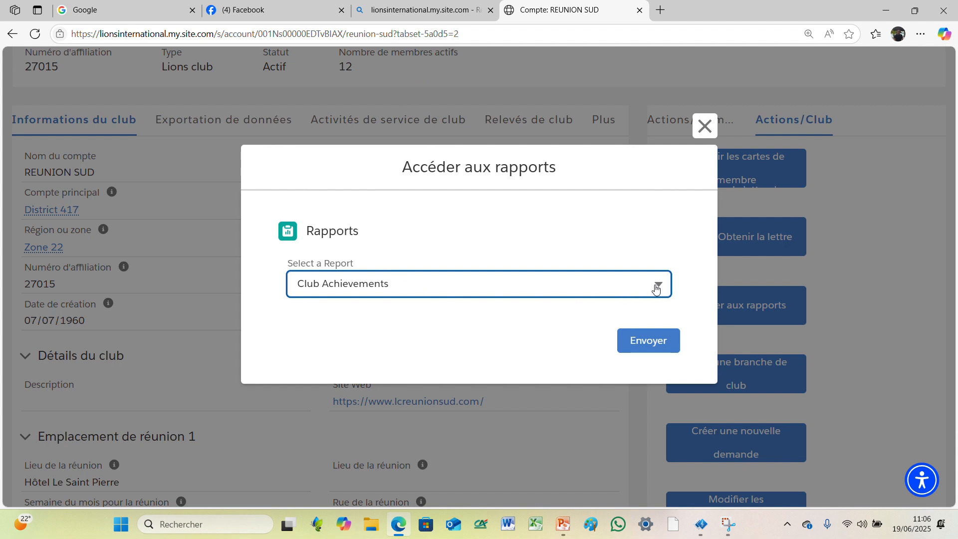
pyautogui.click(645, 344)
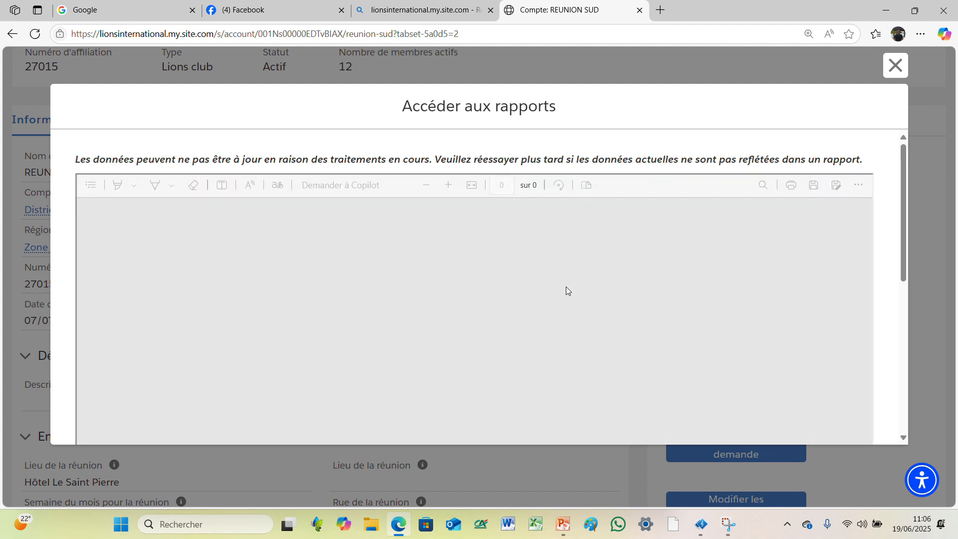
# Examine the Club Achievements report from the officers and distinctions through to the service activities and LCIF contributions, and close it.
pyautogui.scroll(20, 475, 304)
pyautogui.scroll(20, 486, 271)
pyautogui.scroll(15, 508, 230)
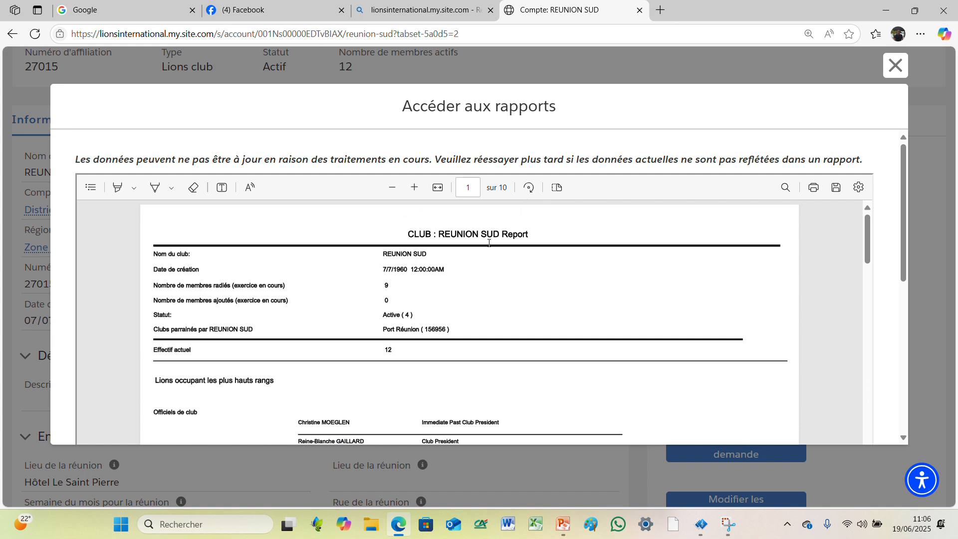
pyautogui.scroll(-4, 487, 251)
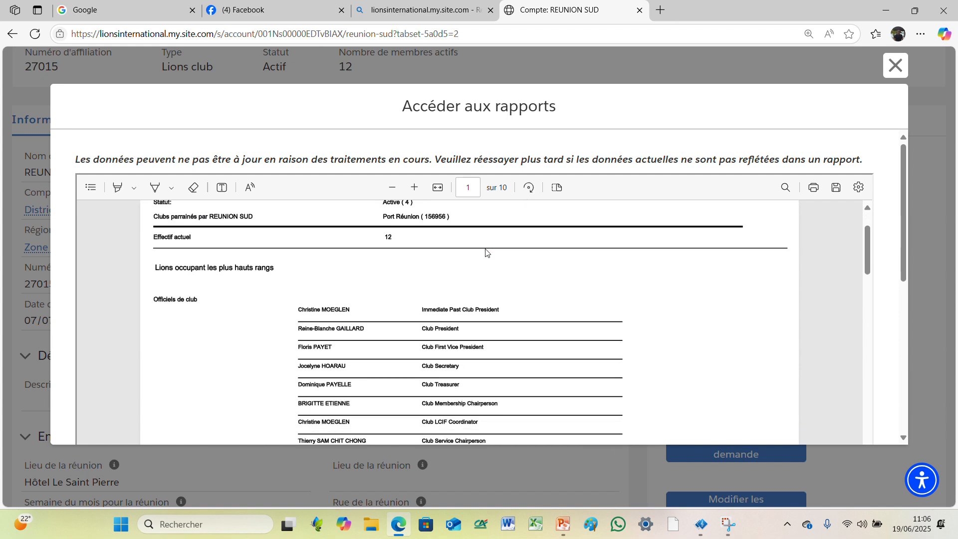
pyautogui.scroll(-2, 486, 253)
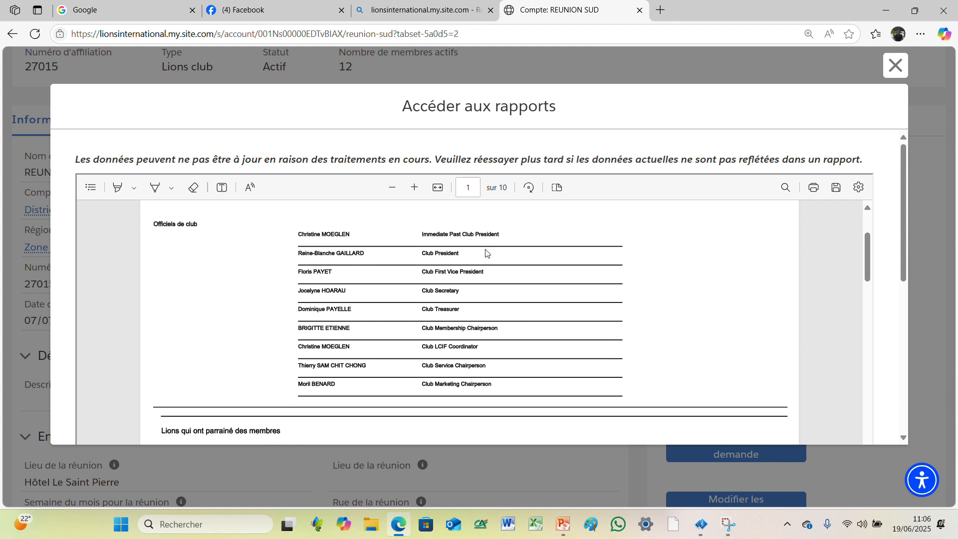
pyautogui.scroll(-4, 487, 253)
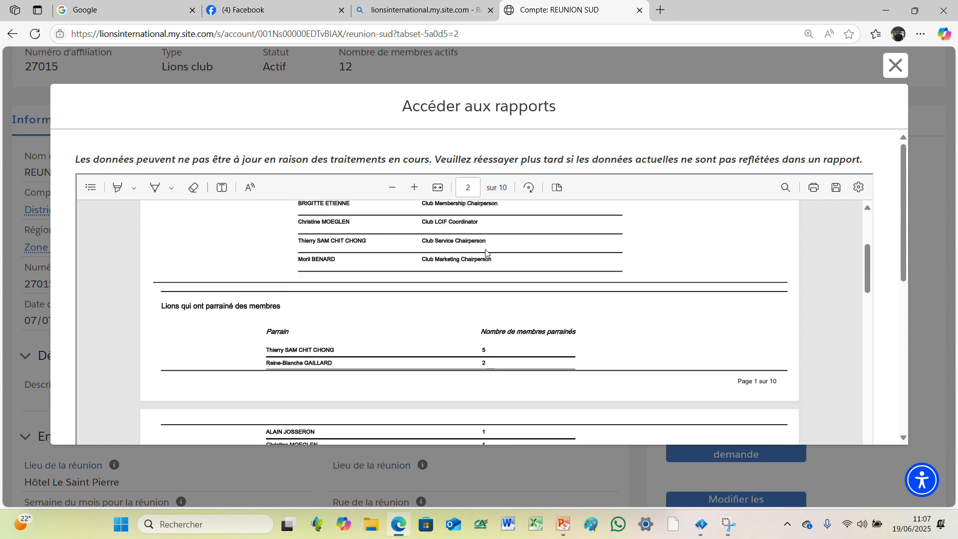
pyautogui.scroll(-3, 488, 254)
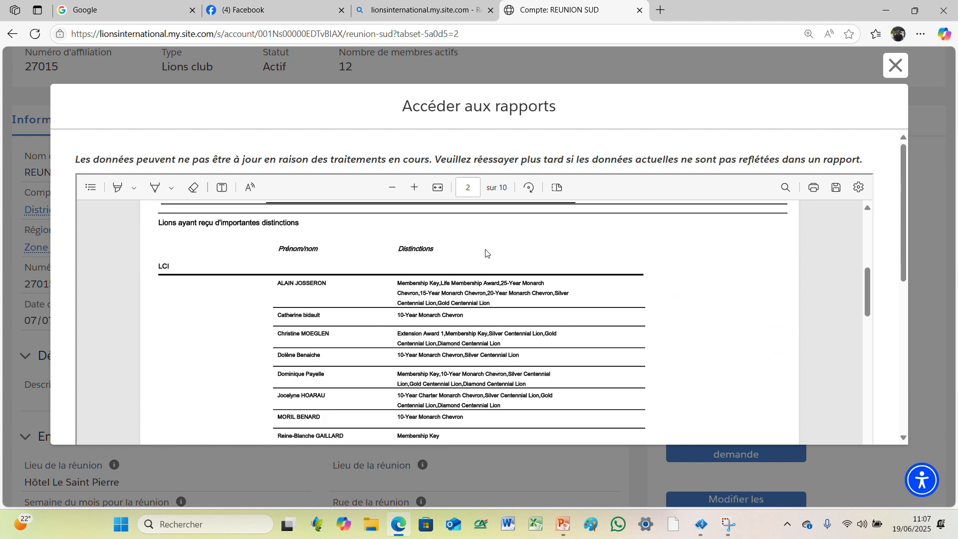
pyautogui.scroll(-4, 486, 253)
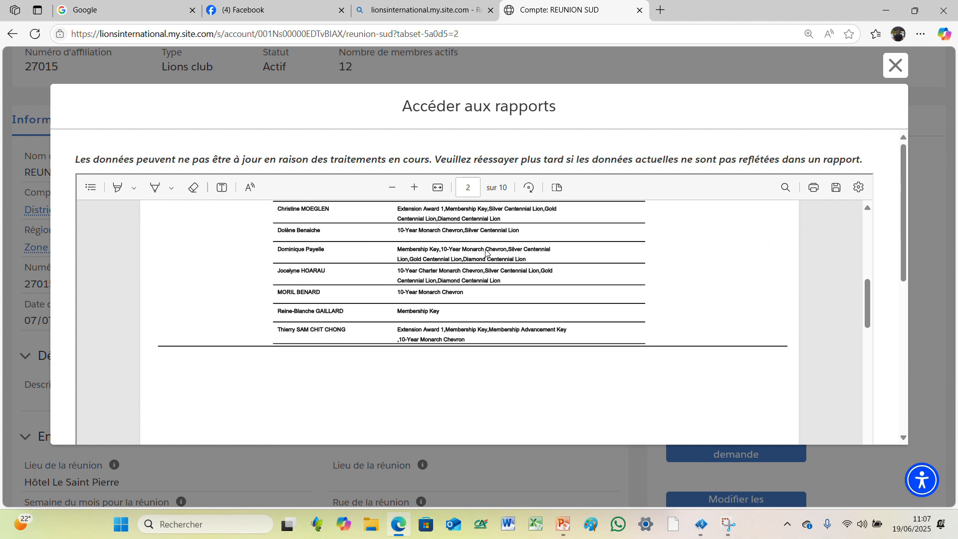
pyautogui.scroll(-5, 486, 254)
pyautogui.scroll(-4, 486, 253)
pyautogui.scroll(-8, 485, 253)
pyautogui.scroll(-10, 485, 254)
pyautogui.scroll(-10, 486, 254)
pyautogui.scroll(-10, 486, 253)
pyautogui.scroll(-10, 486, 253)
pyautogui.scroll(-10, 486, 253)
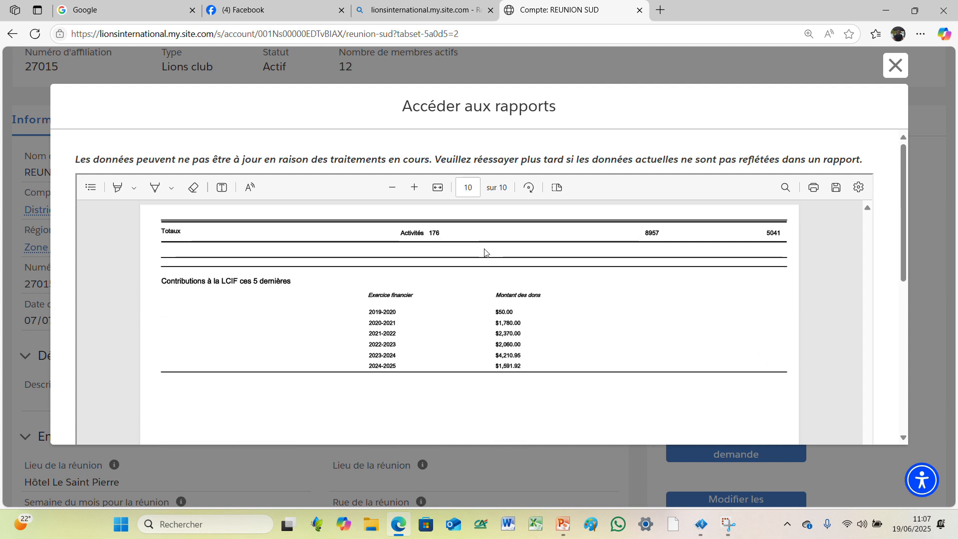
pyautogui.scroll(-5, 485, 253)
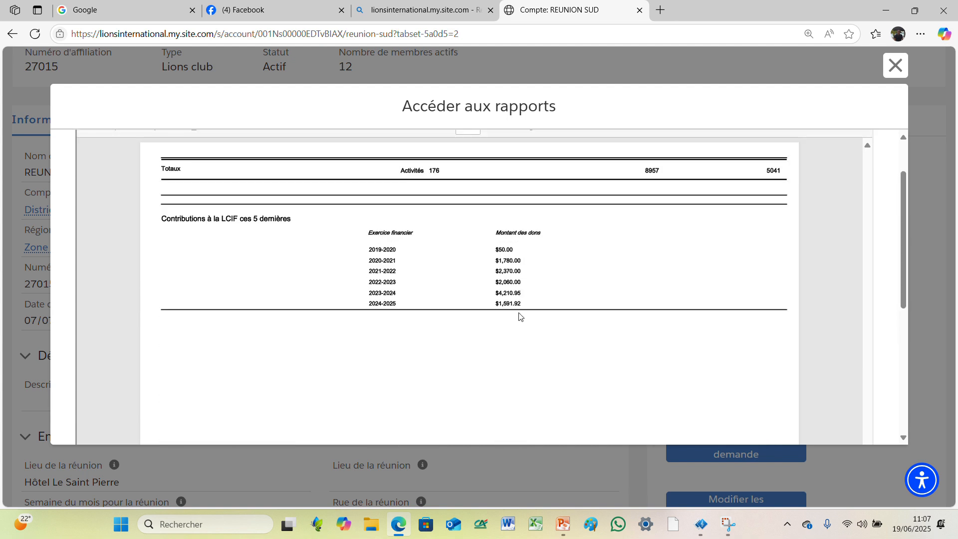
pyautogui.scroll(10, 520, 310)
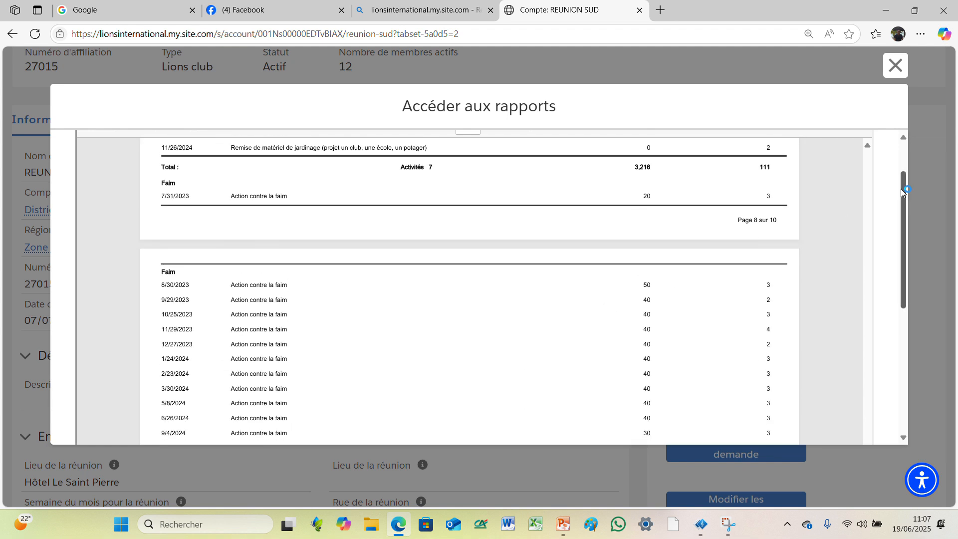
pyautogui.moveTo(901, 189); pyautogui.dragTo(906, 161)
pyautogui.click(891, 66)
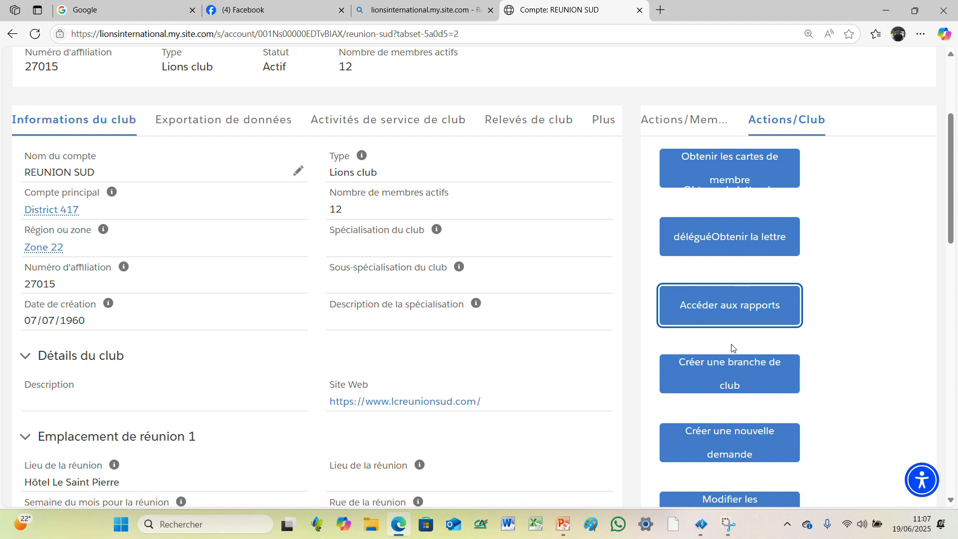
# Review the new club application form (Créer une nouvelle demande), allowing the site to access the location, and close it unfilled.
pyautogui.scroll(-1, 725, 367)
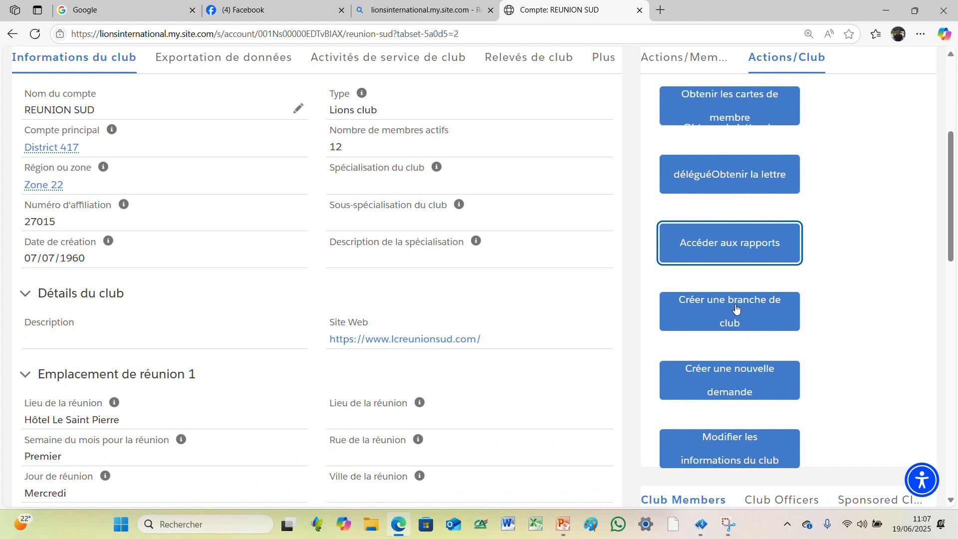
pyautogui.click(729, 385)
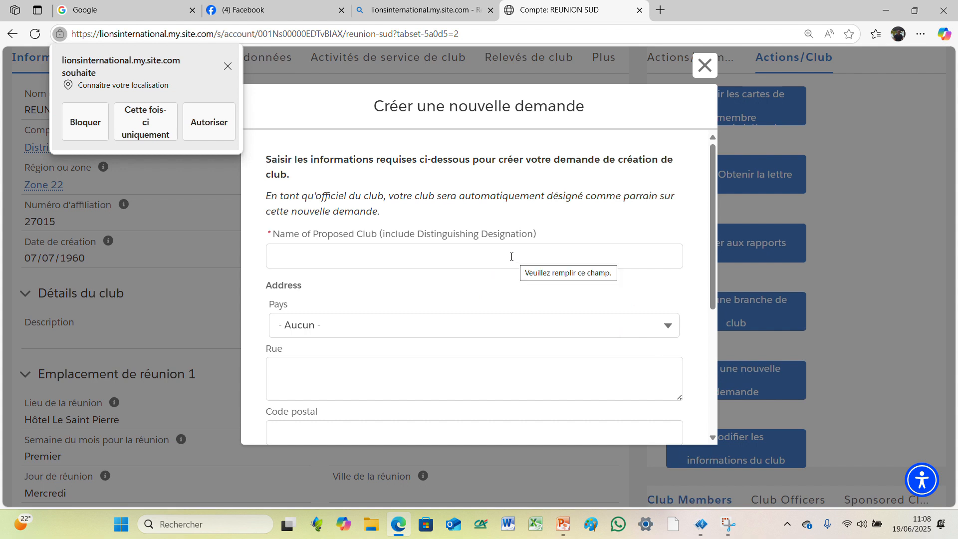
pyautogui.click(194, 125)
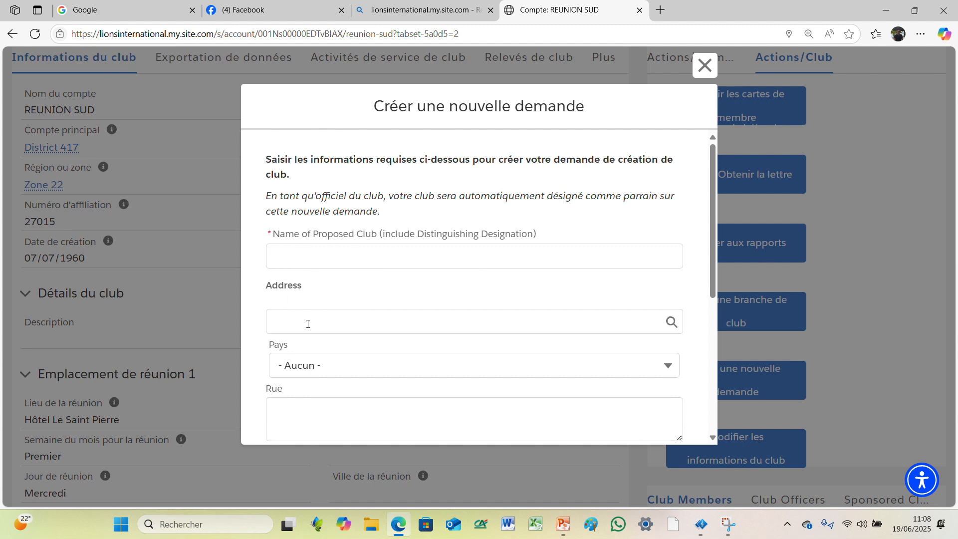
pyautogui.moveTo(714, 289); pyautogui.dragTo(691, 231)
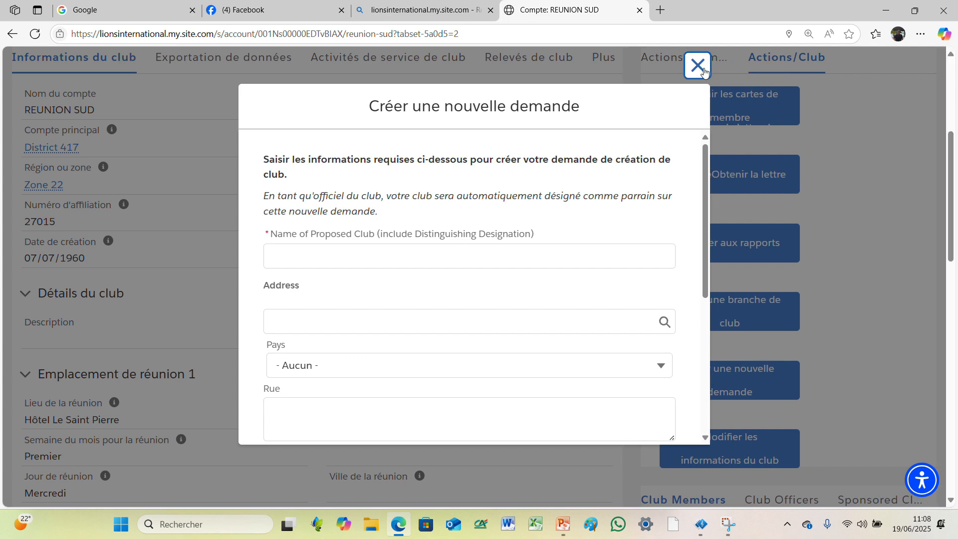
pyautogui.click(704, 67)
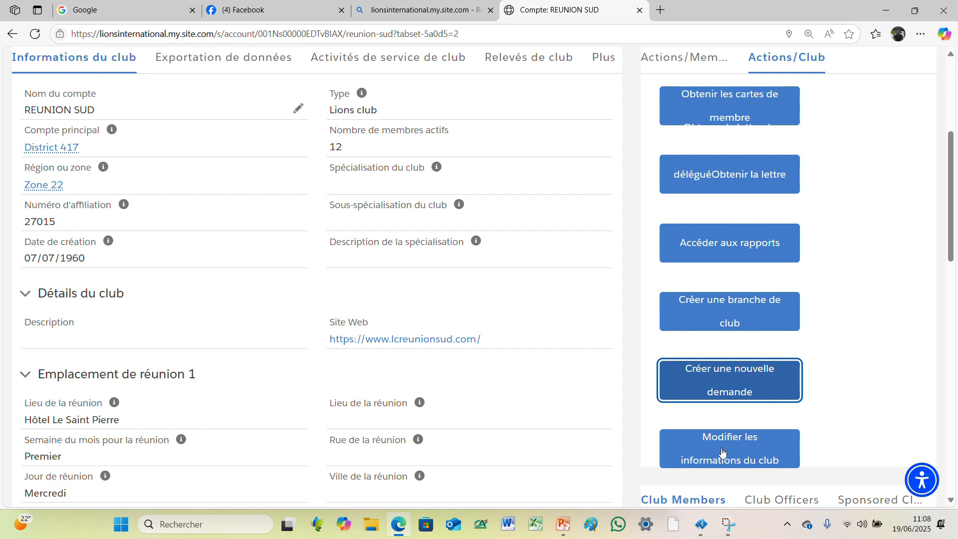
# Review the club details and Meeting Location 1 fields in the Modifier les informations du club form, and close it without editing.
pyautogui.click(722, 452)
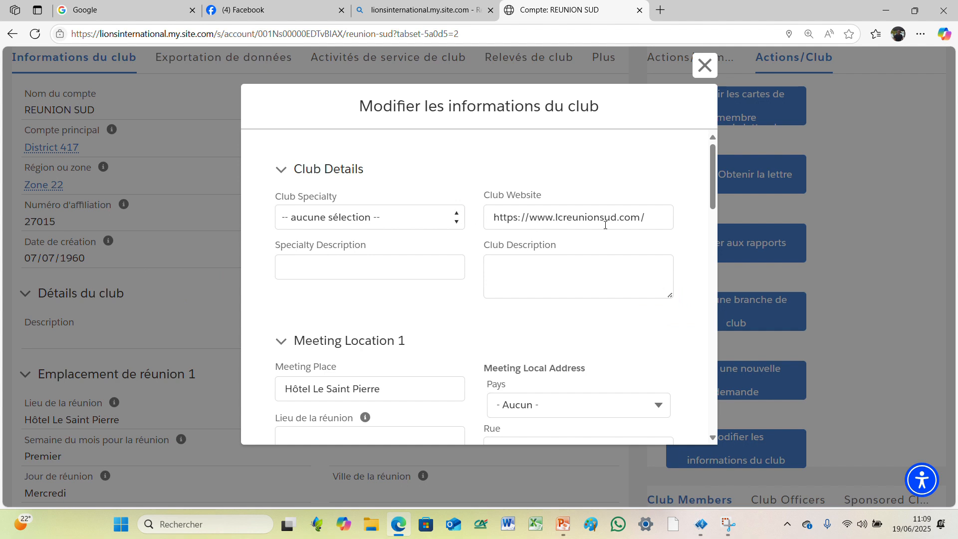
pyautogui.scroll(-3, 369, 344)
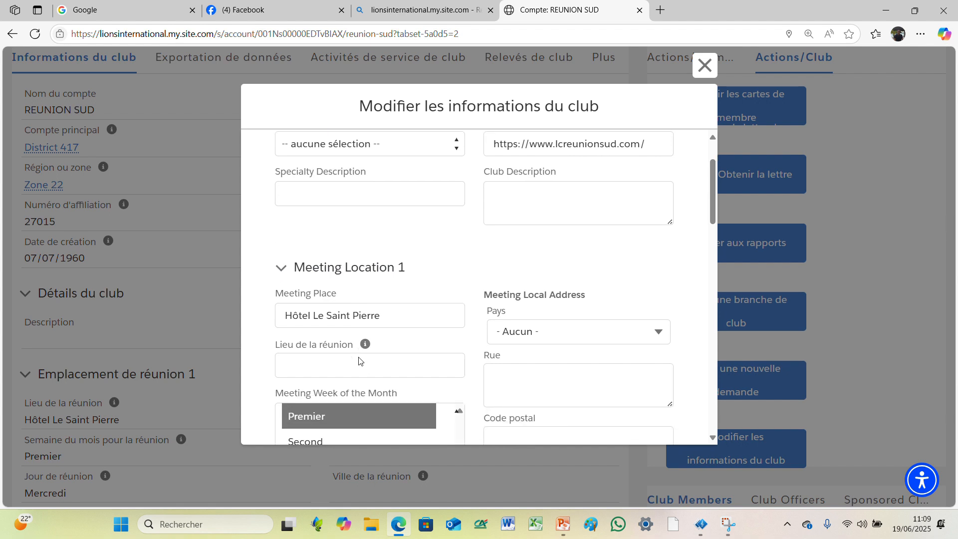
pyautogui.scroll(-3, 364, 317)
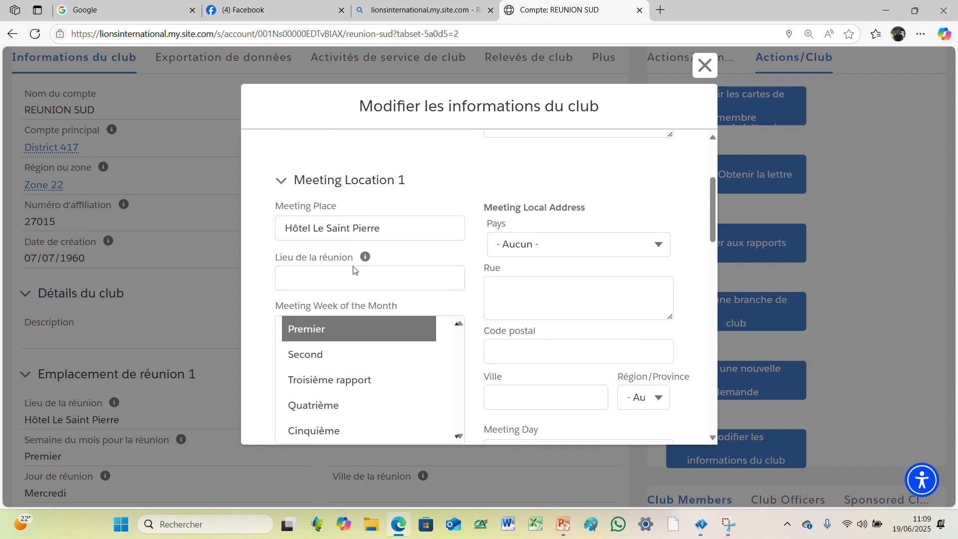
pyautogui.scroll(-5, 397, 364)
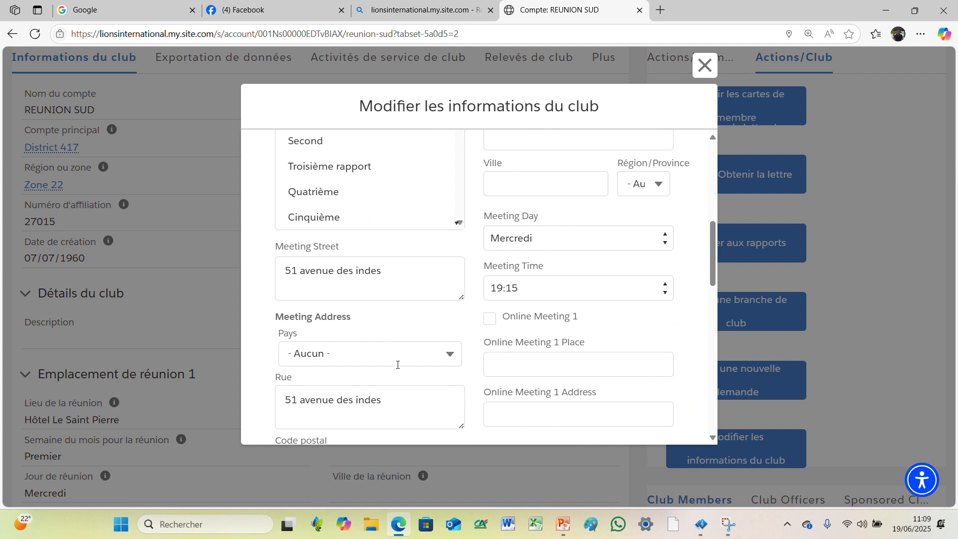
pyautogui.scroll(5, 405, 354)
pyautogui.scroll(6, 407, 354)
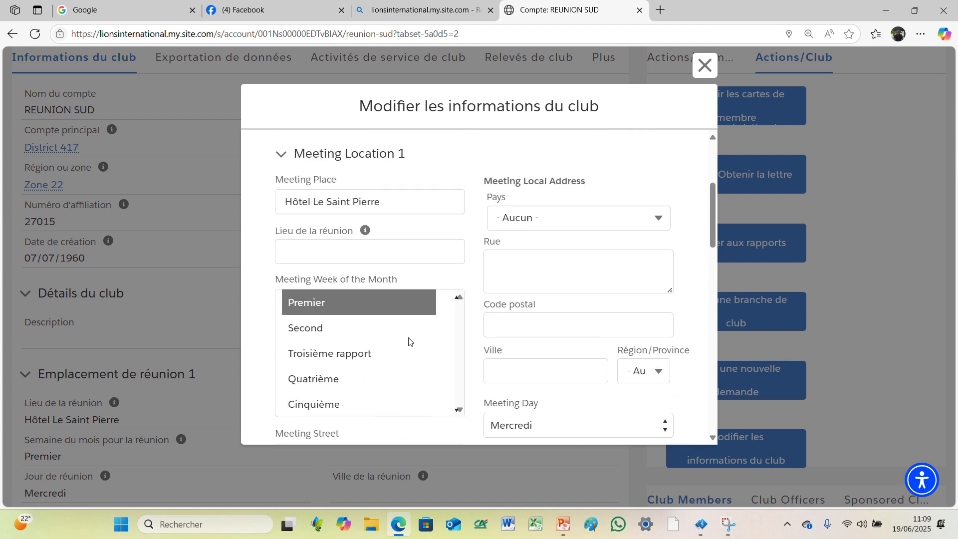
pyautogui.click(706, 66)
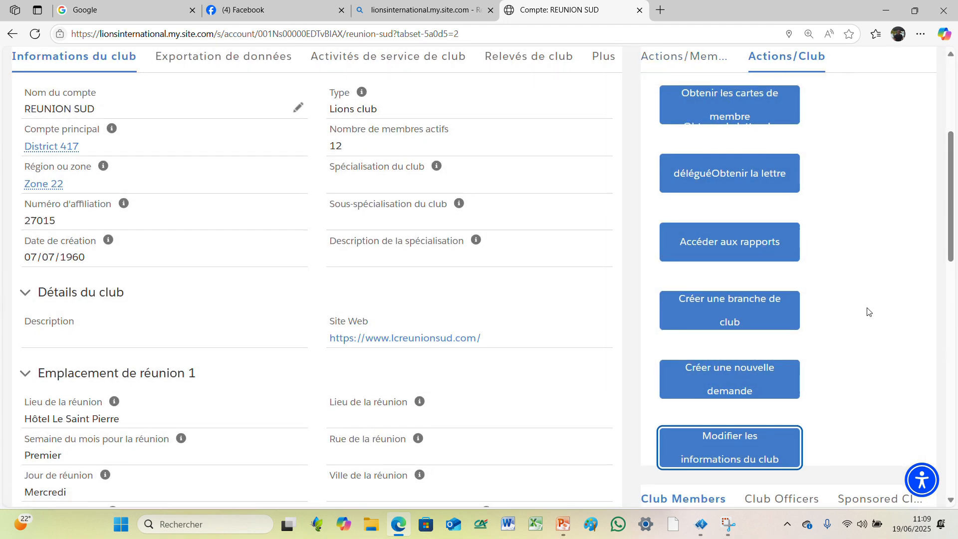
pyautogui.scroll(-3, 867, 312)
pyautogui.scroll(2, 867, 312)
pyautogui.scroll(2, 869, 309)
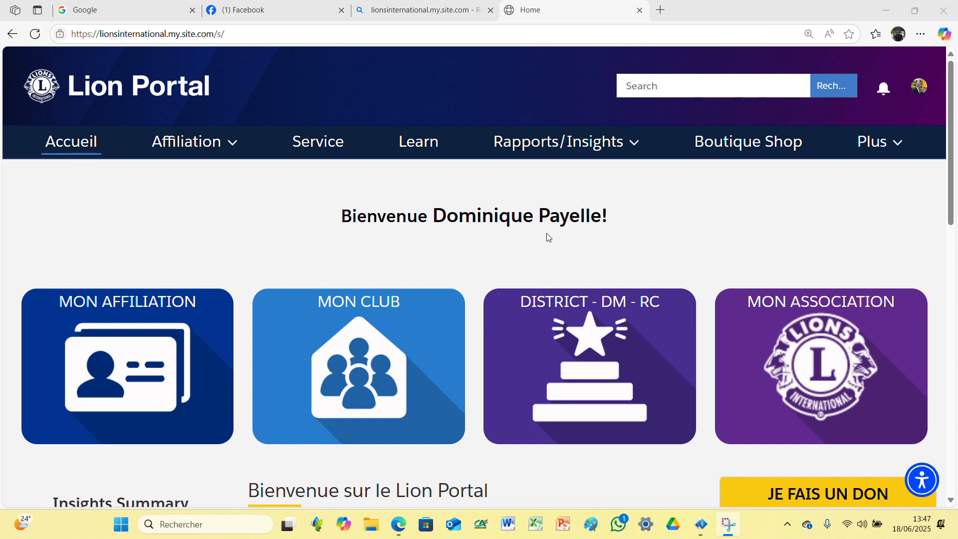
# Open the club's account page through Mon Club on the portal home page.
pyautogui.click(389, 310)
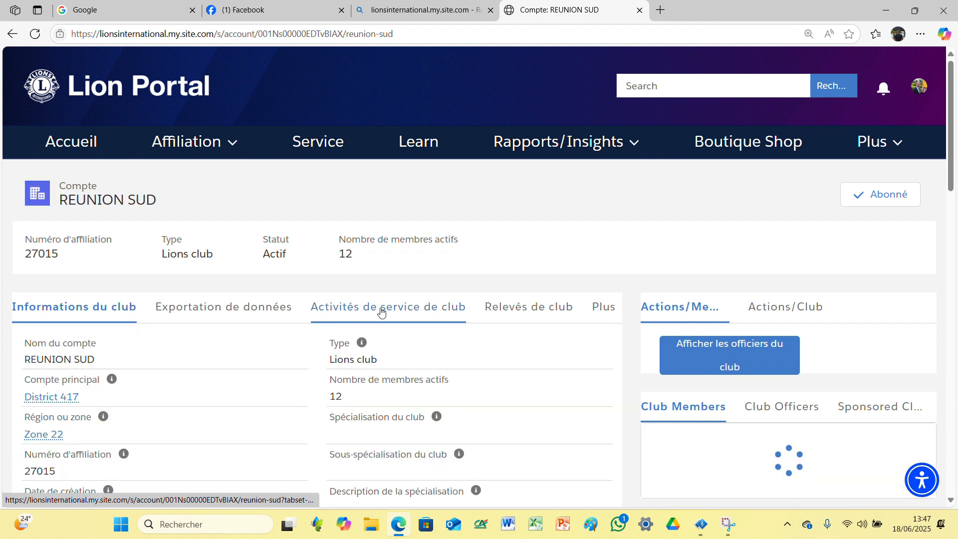
# Review the club's Activités de service de club overview, open the Service page, and examine its activity list and filter options.
pyautogui.click(381, 310)
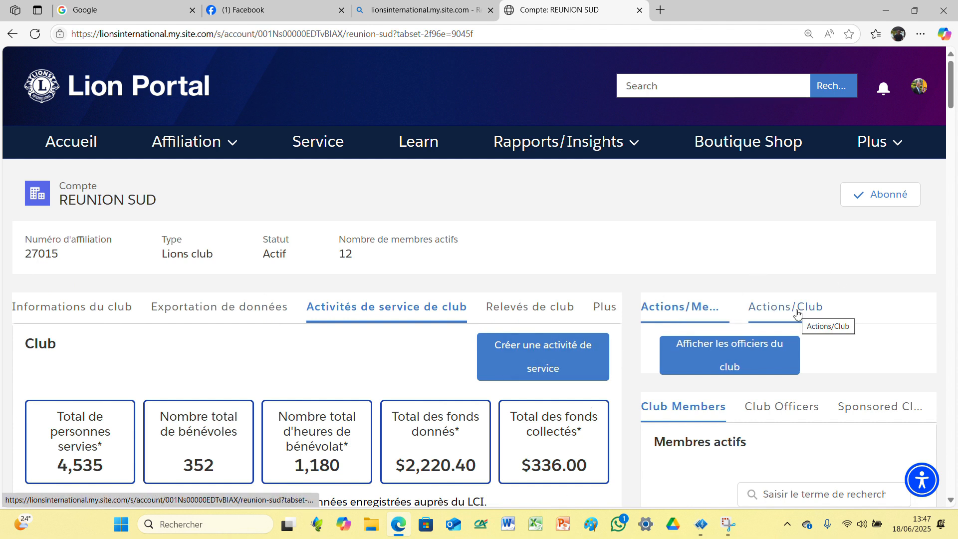
pyautogui.click(315, 144)
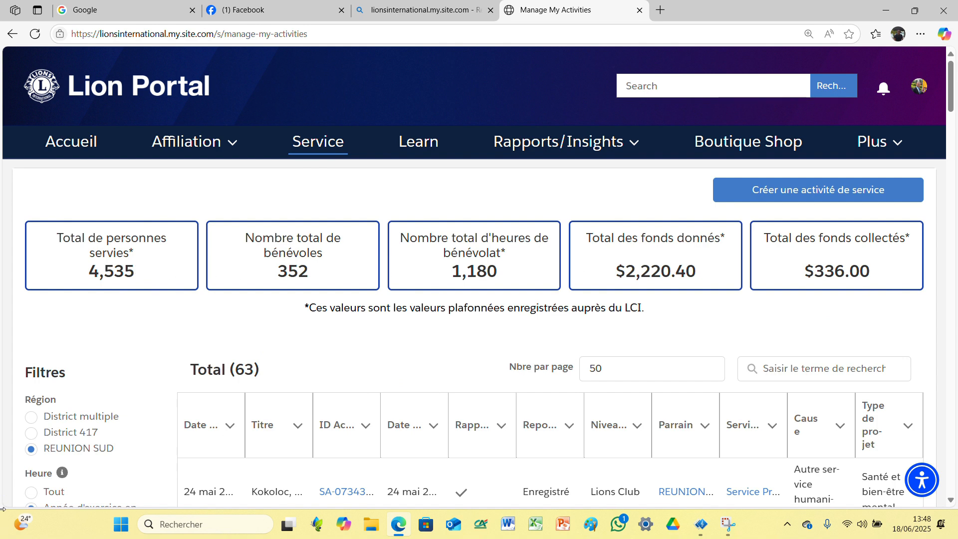
pyautogui.scroll(-4, 156, 366)
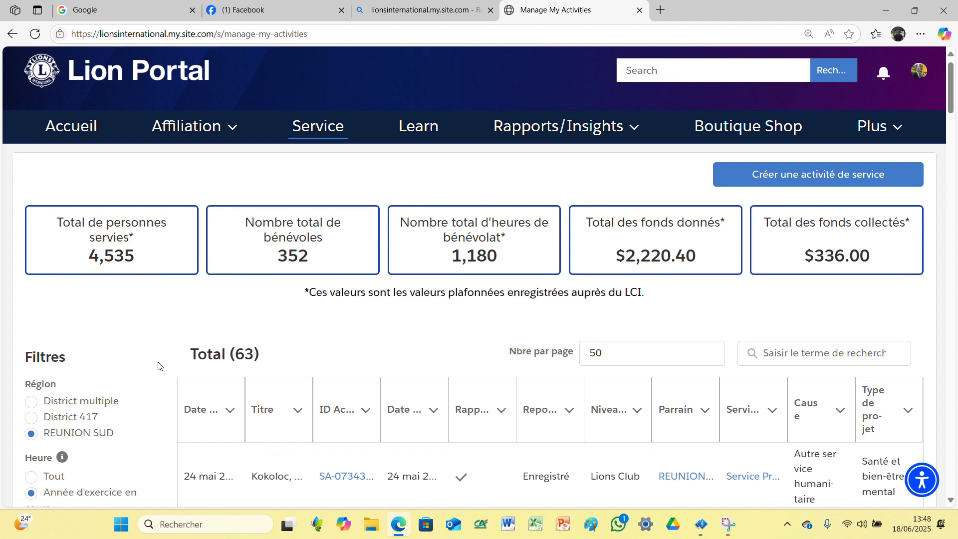
pyautogui.scroll(-2, 127, 335)
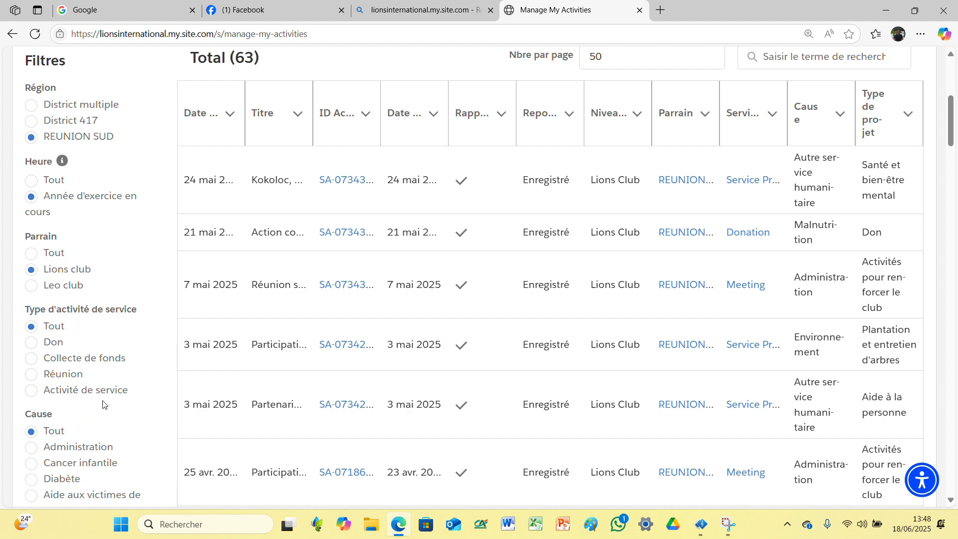
pyautogui.scroll(-1, 99, 391)
pyautogui.scroll(-4, 99, 394)
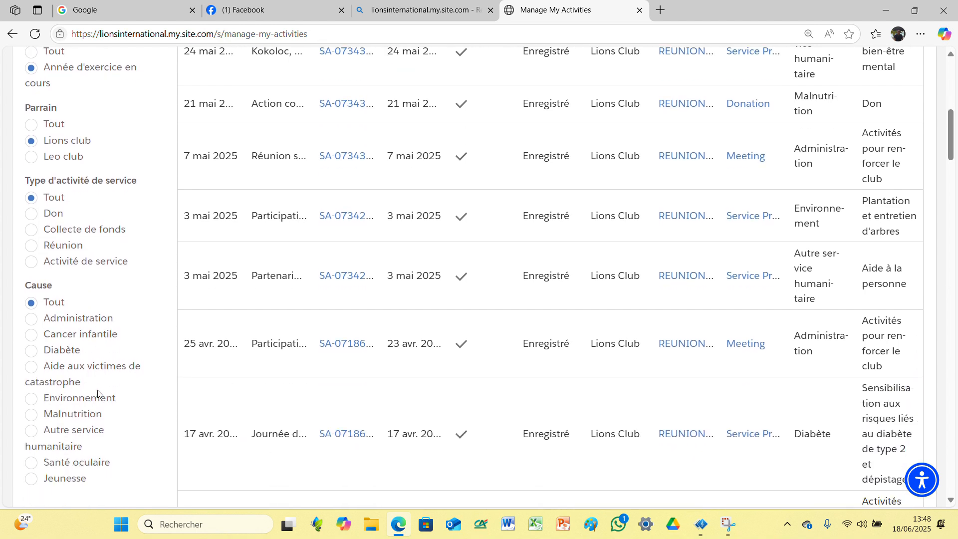
# Filter the service activities list by the activity type Collecte de fonds.
pyautogui.scroll(1, 99, 395)
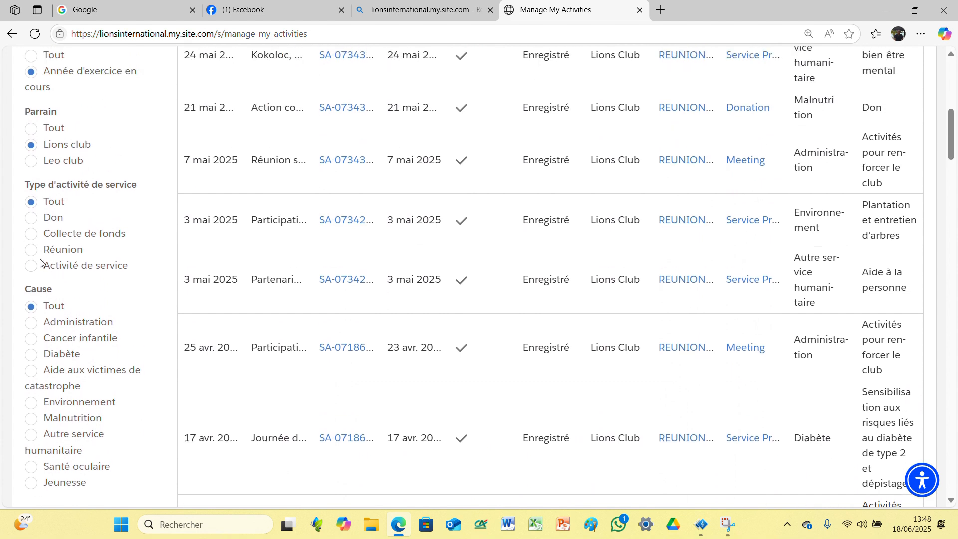
pyautogui.click(31, 235)
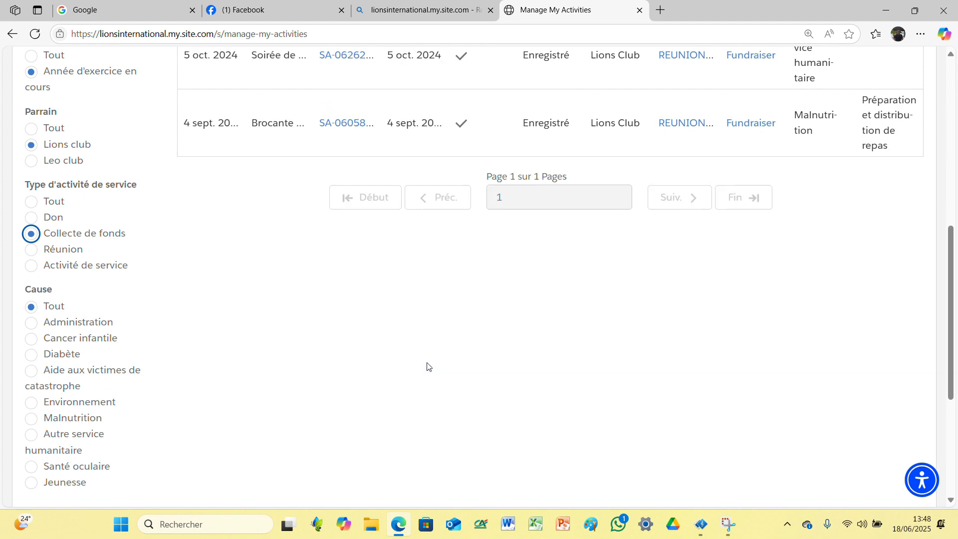
pyautogui.scroll(3, 427, 364)
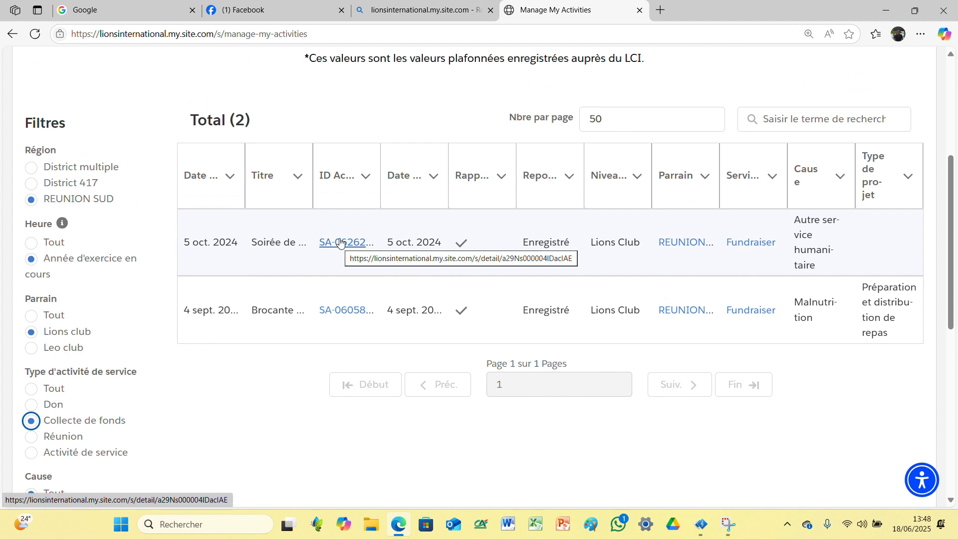
# Widen the Titre, activity ID and second date columns of the activities table so their contents are readable.
pyautogui.click(316, 167)
pyautogui.moveTo(315, 168); pyautogui.dragTo(453, 189)
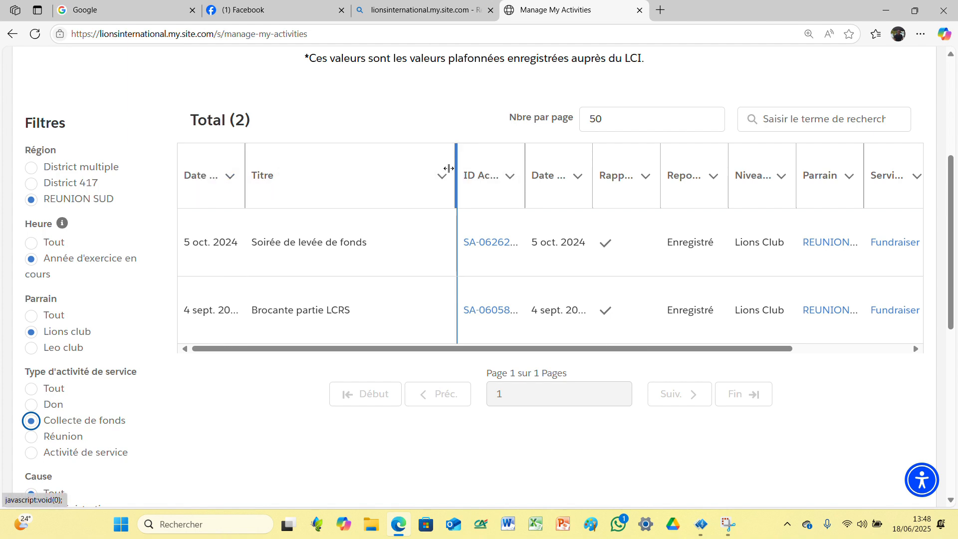
pyautogui.moveTo(451, 168); pyautogui.dragTo(346, 175)
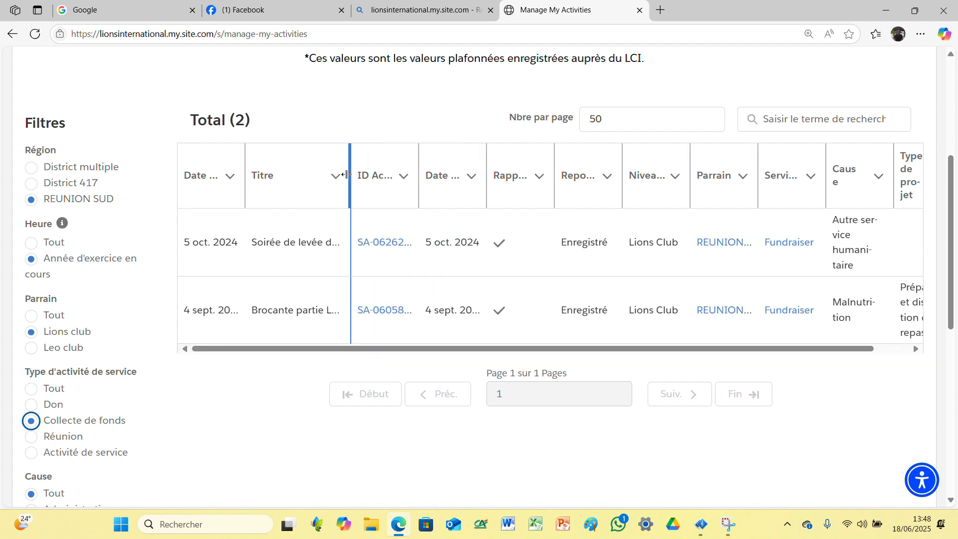
pyautogui.moveTo(420, 176); pyautogui.dragTo(472, 172)
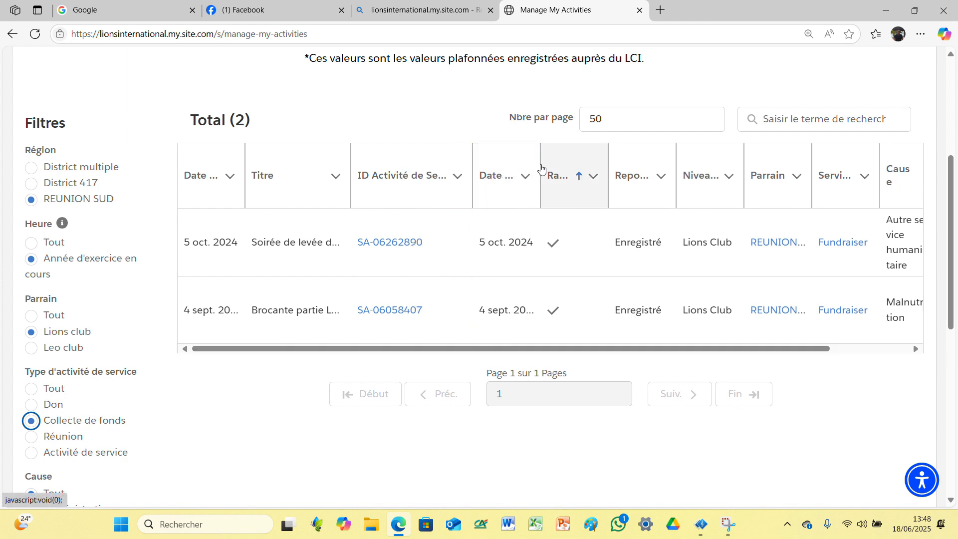
pyautogui.moveTo(606, 171); pyautogui.dragTo(606, 171)
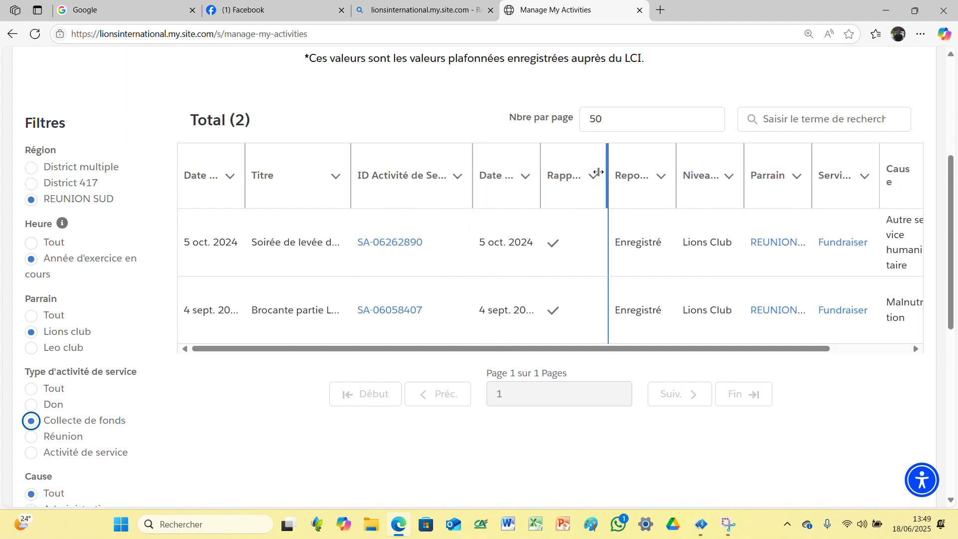
pyautogui.moveTo(539, 158); pyautogui.dragTo(563, 155)
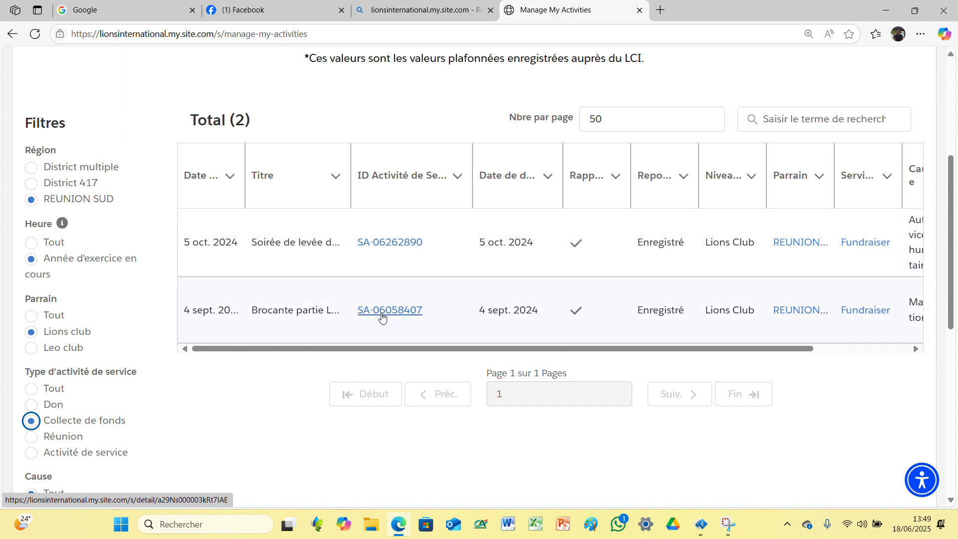
# Open the fundraising activity Brocante partie LCRS and review its status and details.
pyautogui.click(383, 313)
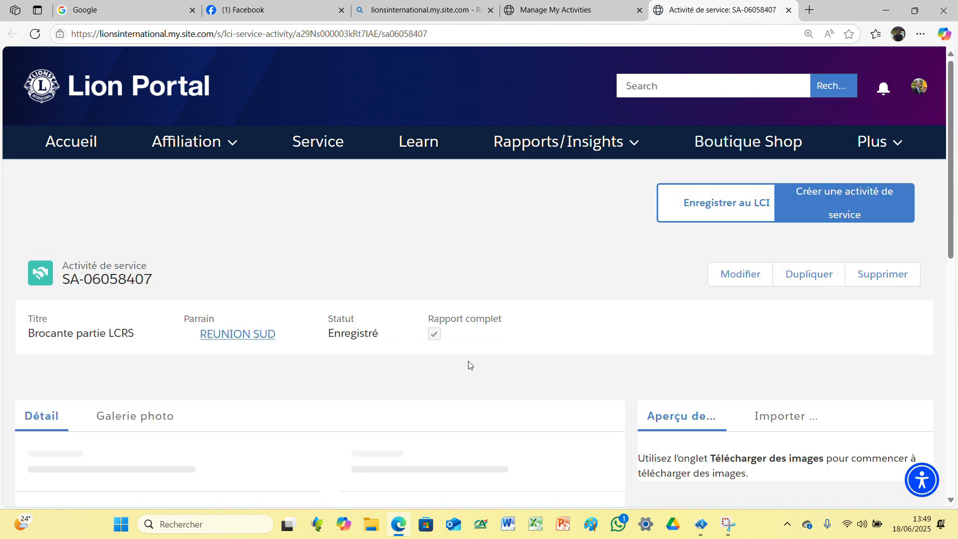
pyautogui.scroll(-3, 469, 365)
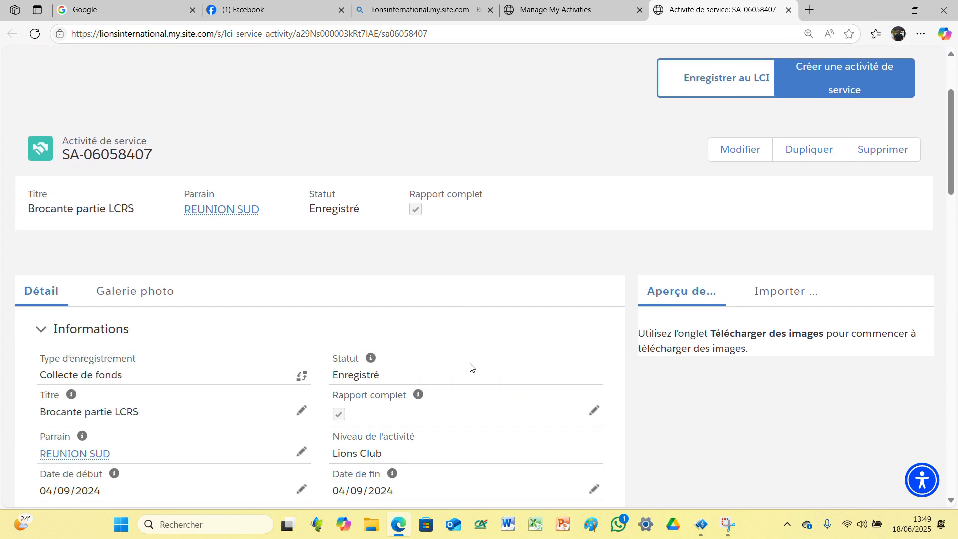
pyautogui.scroll(-1, 470, 368)
pyautogui.scroll(2, 470, 368)
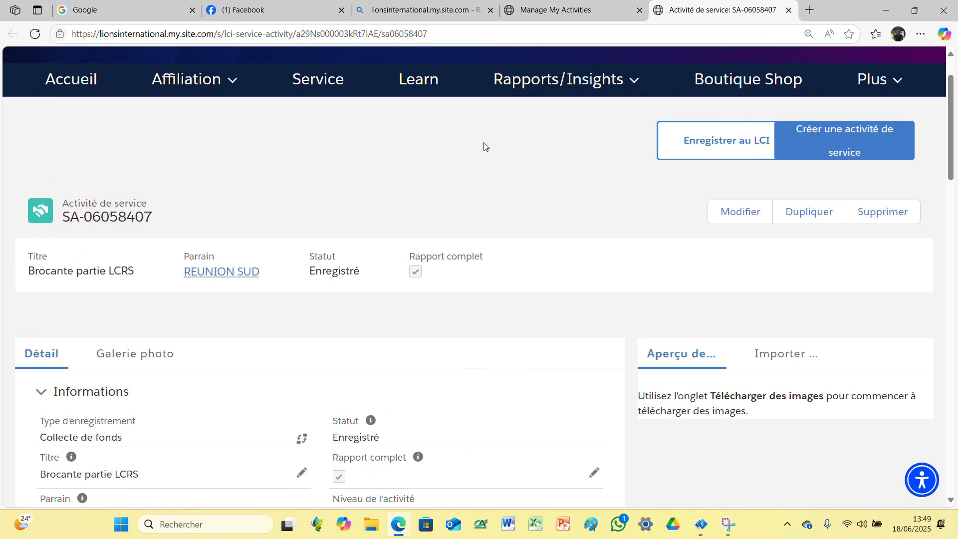
pyautogui.click(439, 25)
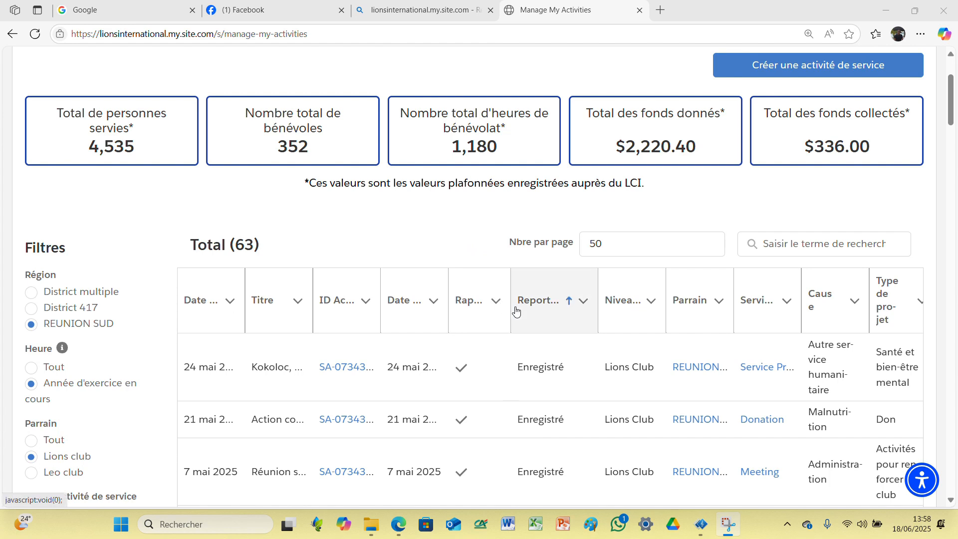
# Widen the Rapport complet column of the activities table and select the report status of the first activity.
pyautogui.moveTo(510, 307); pyautogui.dragTo(561, 315)
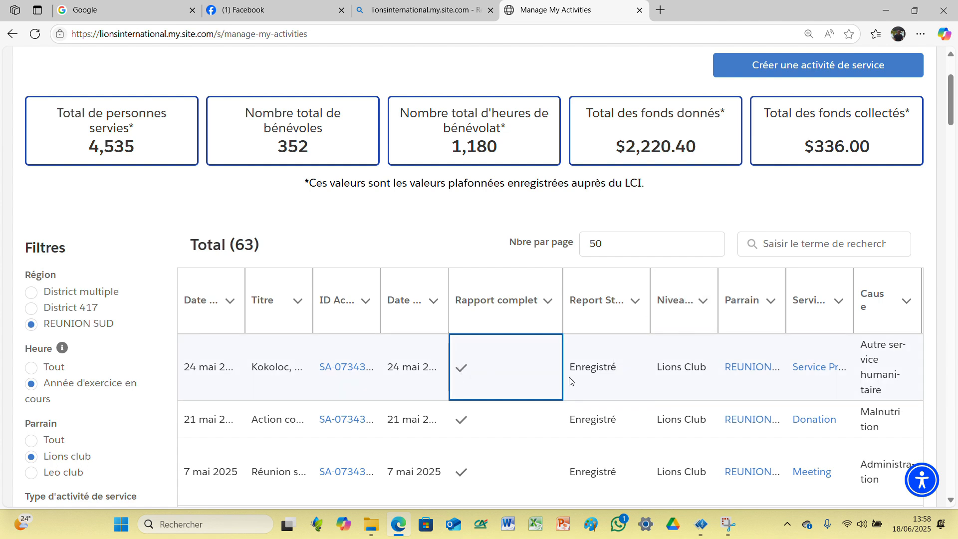
pyautogui.click(622, 372)
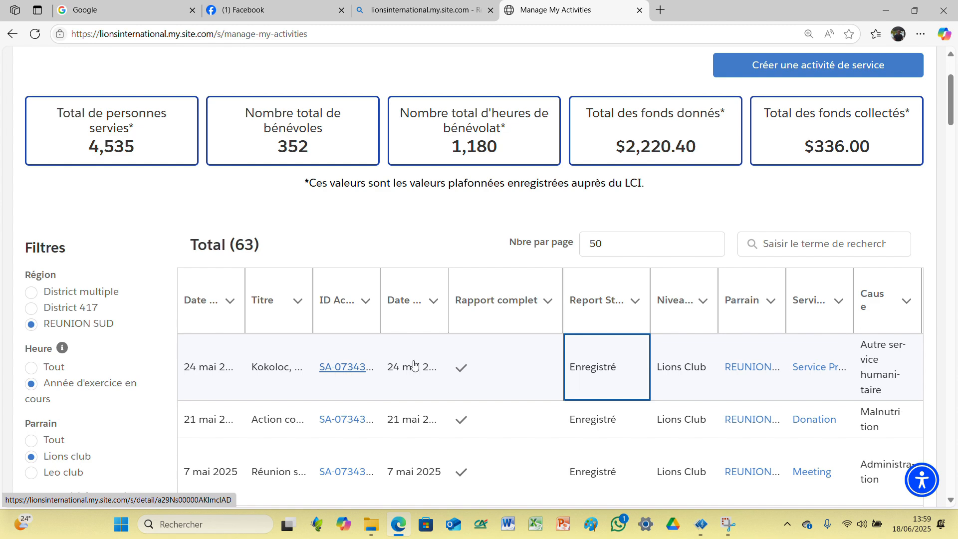
pyautogui.click(434, 23)
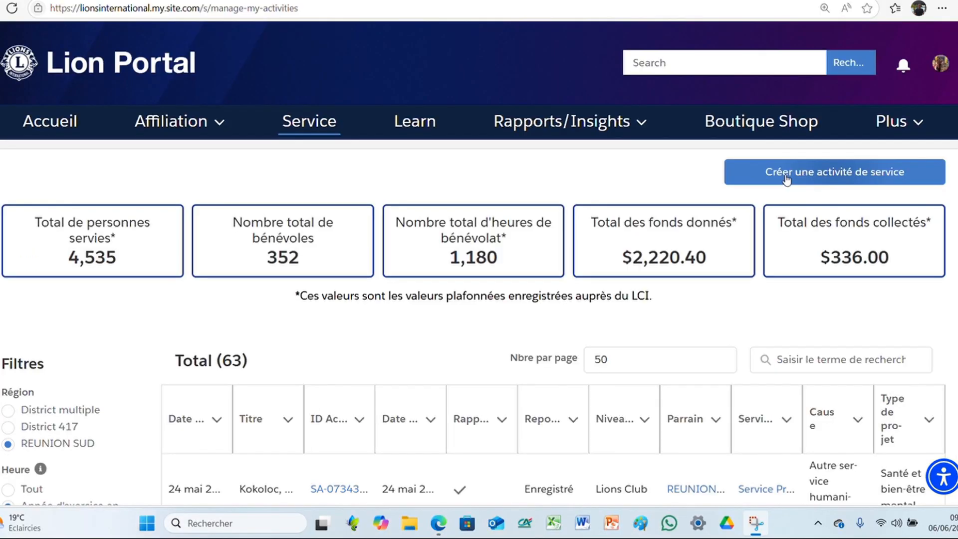
# Start a new service activity and choose REUNION SUD as its club from the specific sector list.
pyautogui.click(745, 173)
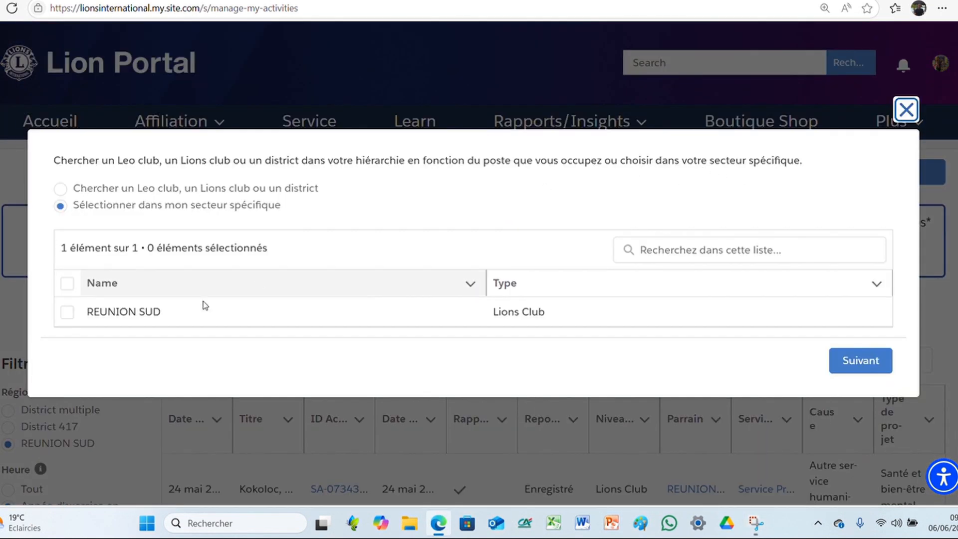
pyautogui.click(66, 317)
pyautogui.click(67, 316)
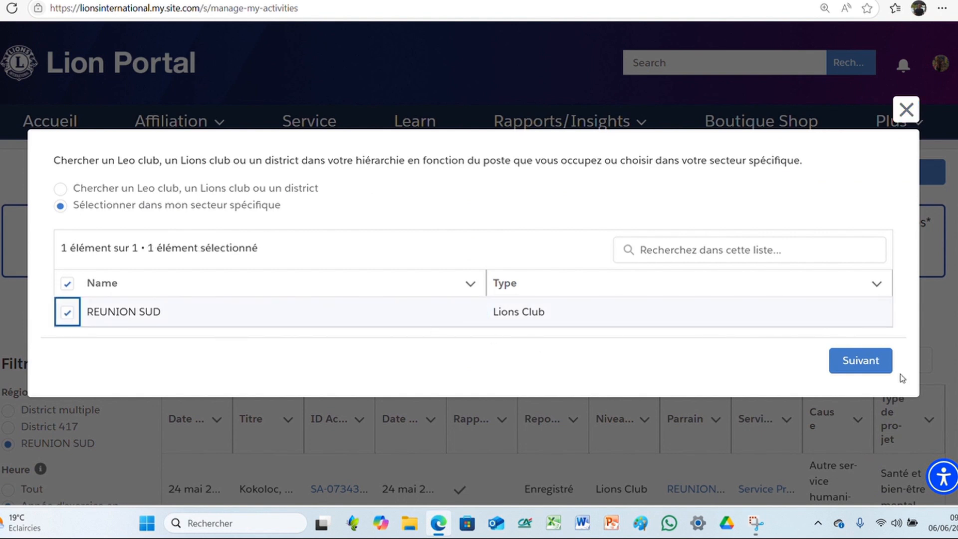
pyautogui.click(868, 364)
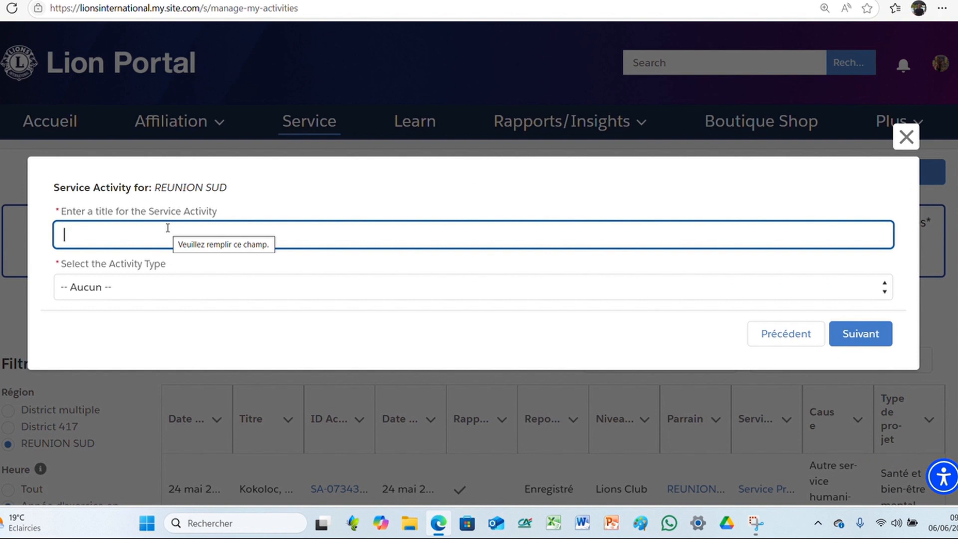
# Title the service activity "mon activité test", set its type to Activité de service and create it.
pyautogui.press('capslock')
pyautogui.write('M')
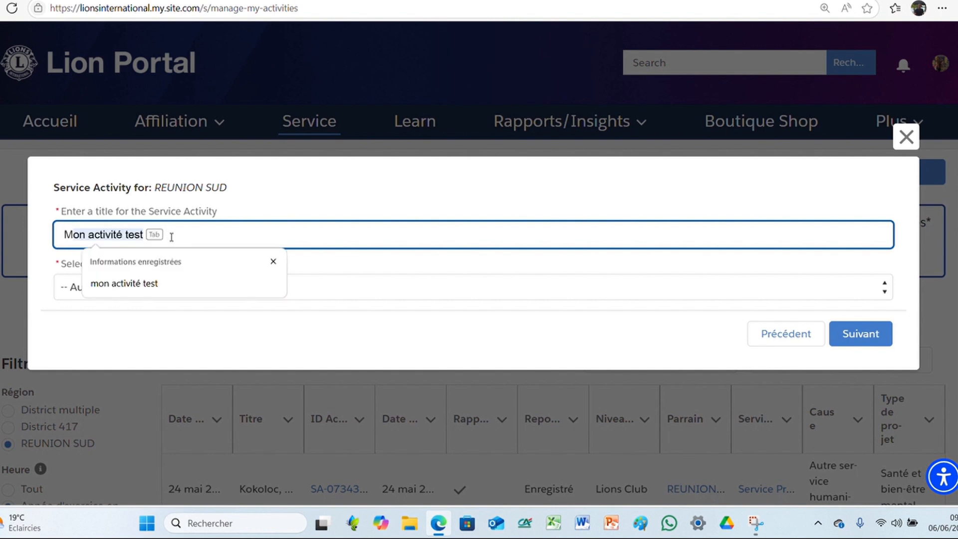
pyautogui.click(143, 289)
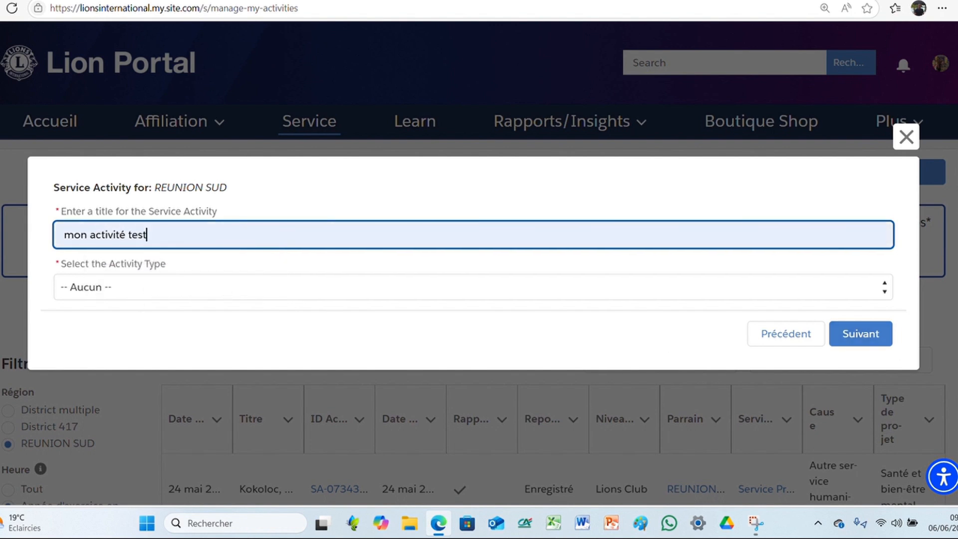
pyautogui.click(888, 287)
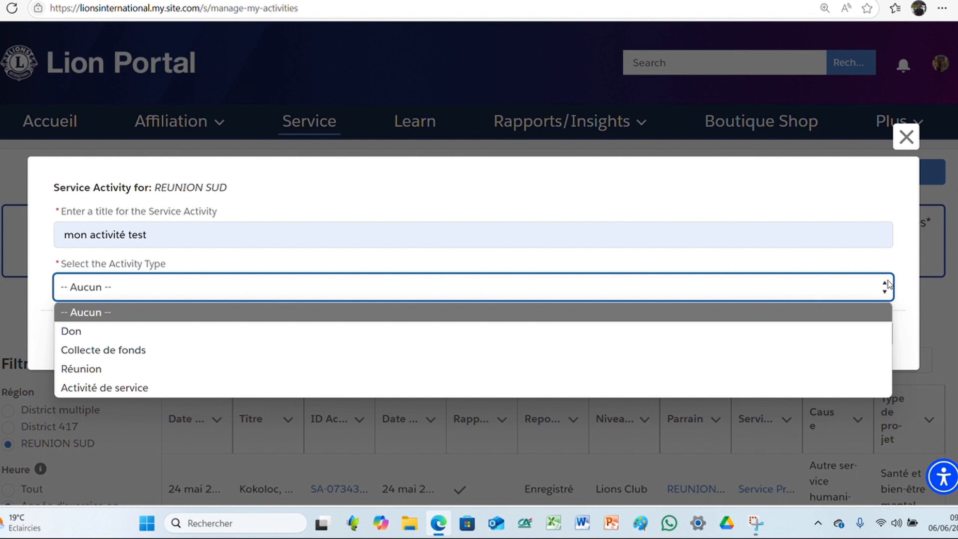
pyautogui.click(814, 395)
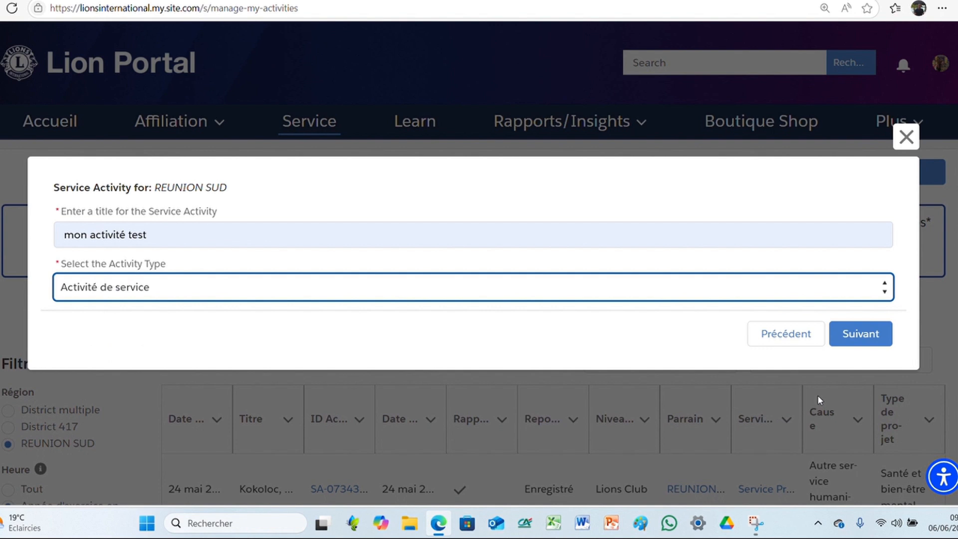
pyautogui.click(873, 336)
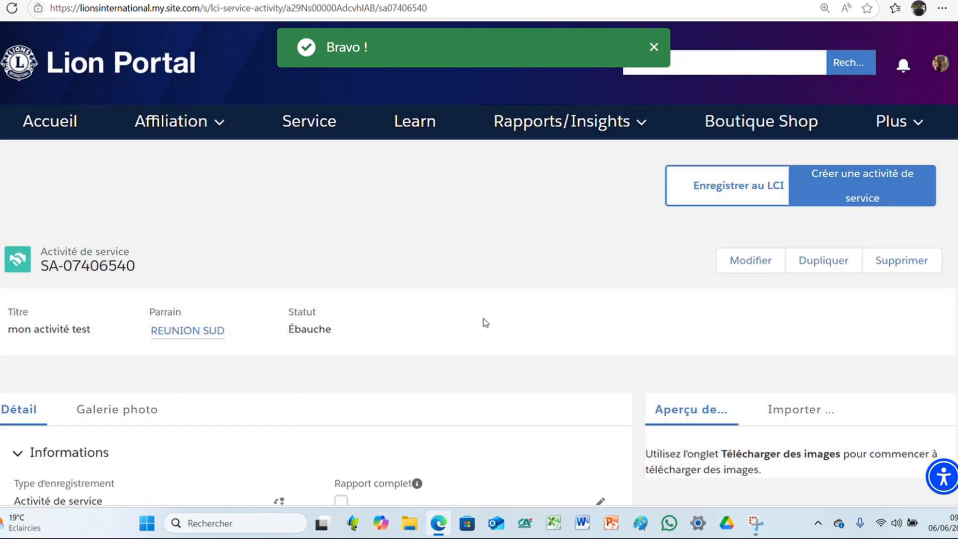
# Review the new activity's details, open its information for editing, and set the Cause to Diabète.
pyautogui.scroll(-4, 485, 323)
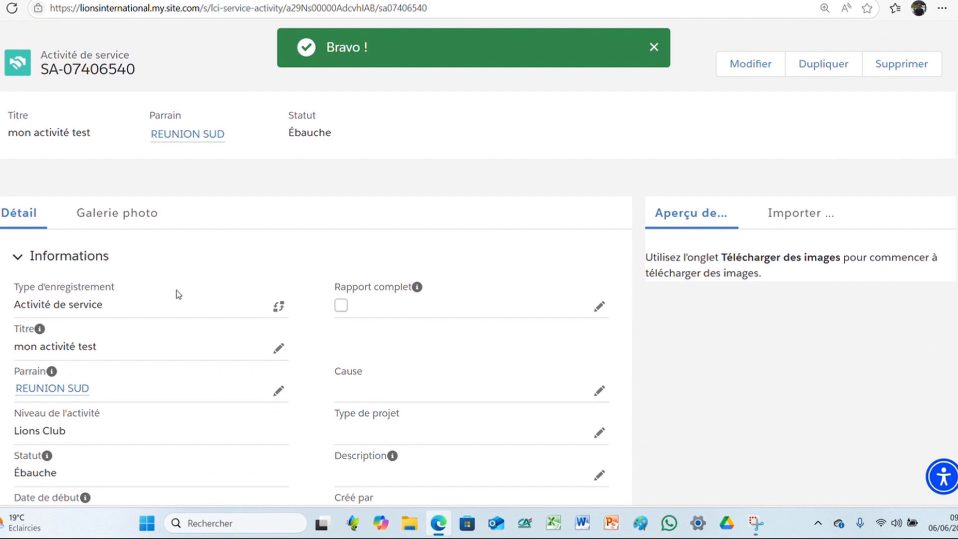
pyautogui.scroll(-5, 174, 297)
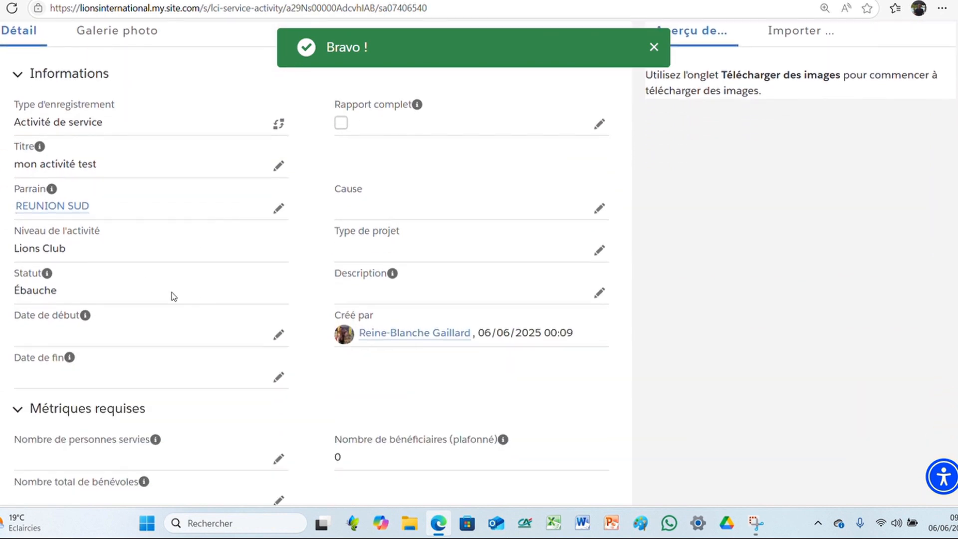
pyautogui.scroll(4, 174, 297)
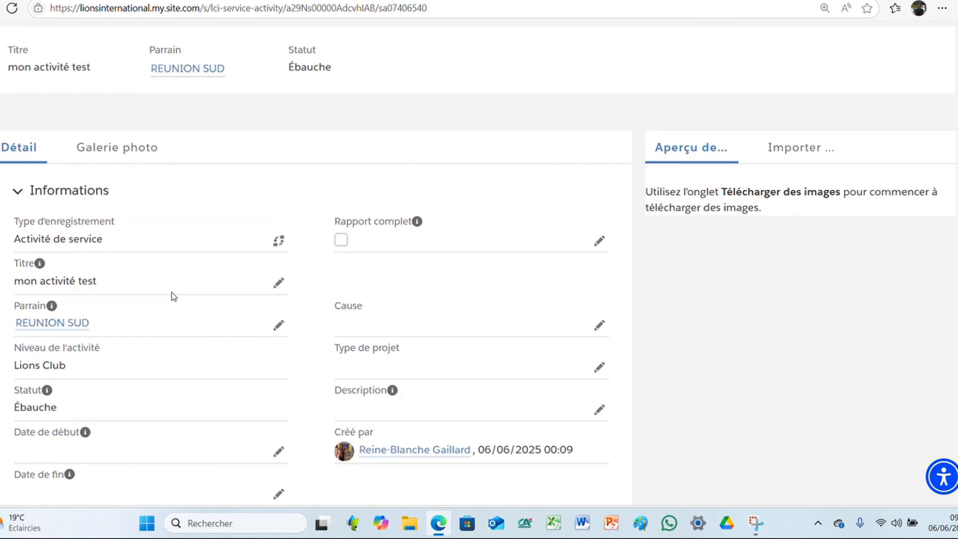
pyautogui.scroll(-1, 173, 296)
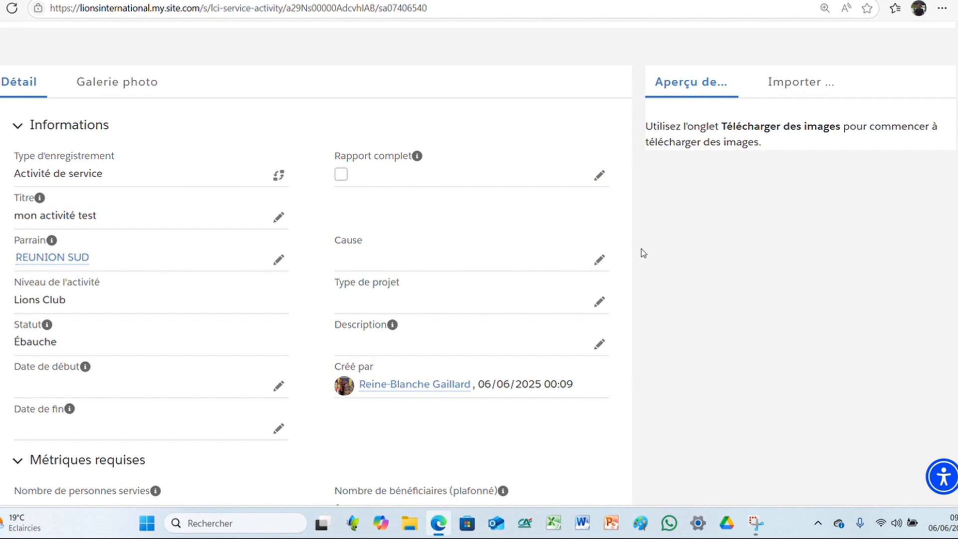
pyautogui.click(599, 259)
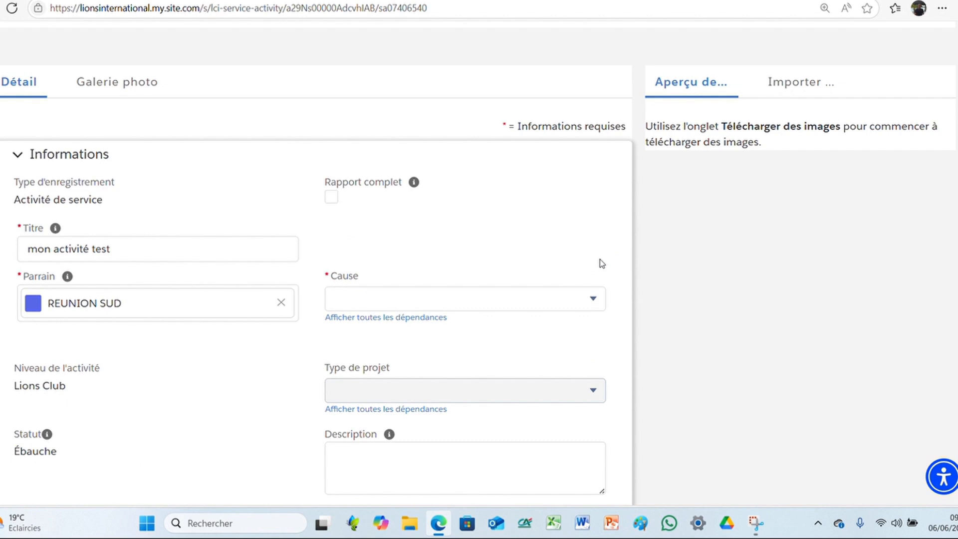
pyautogui.click(593, 263)
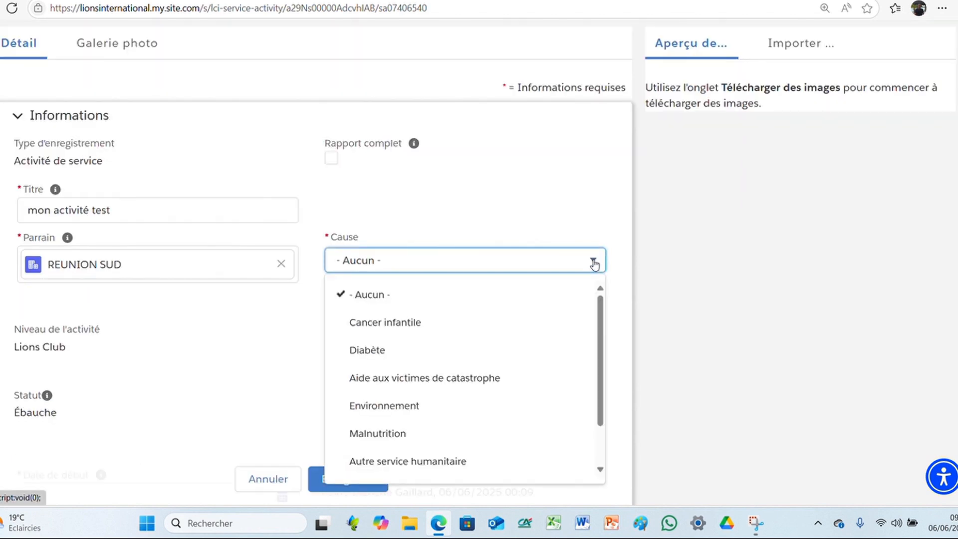
pyautogui.click(381, 357)
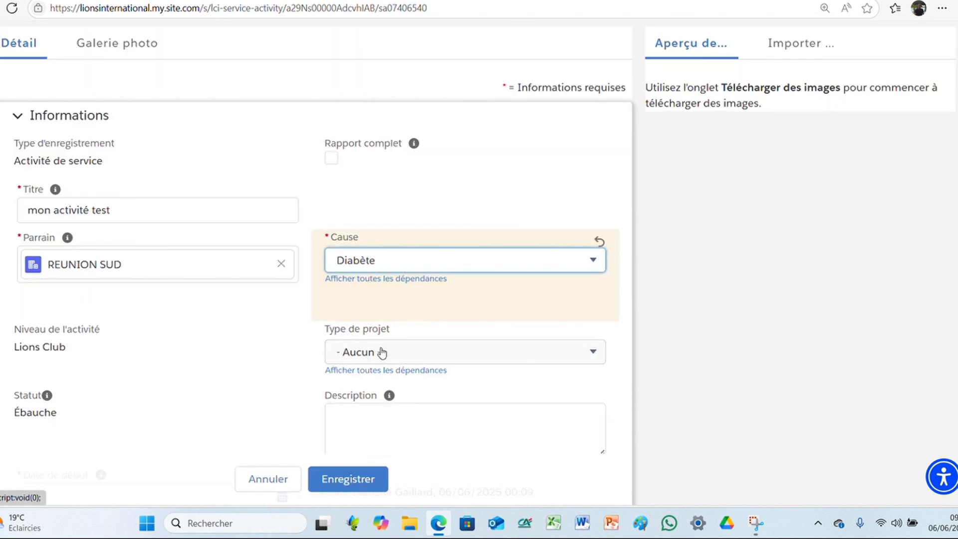
# Set the activity's Type de projet to Sensibilisation, éducation et plaidoyer.
pyautogui.click(593, 354)
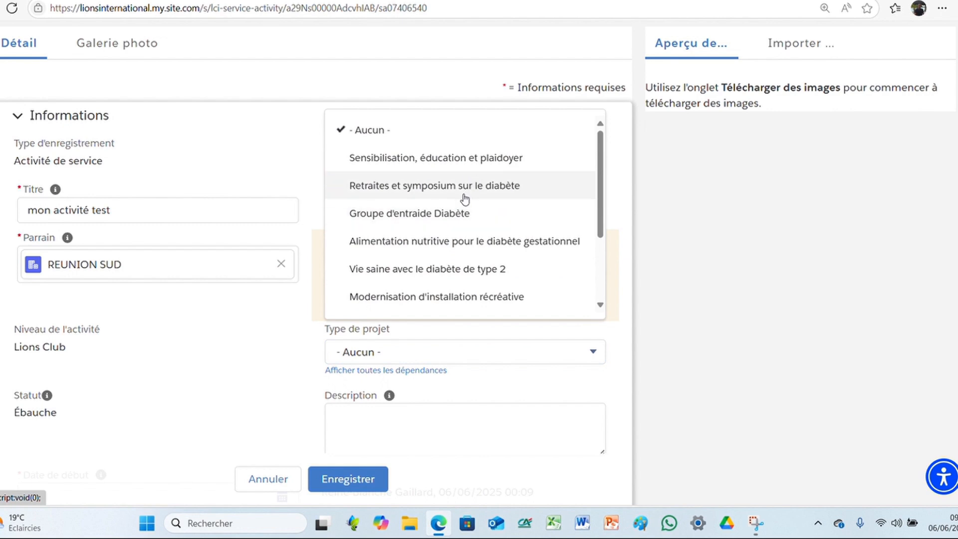
pyautogui.scroll(-3, 454, 222)
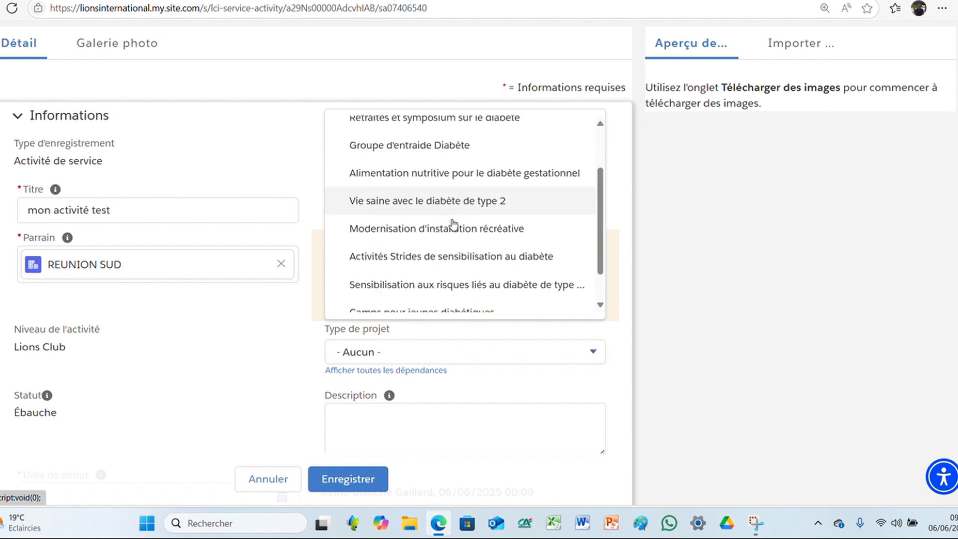
pyautogui.scroll(-2, 456, 231)
pyautogui.scroll(4, 456, 231)
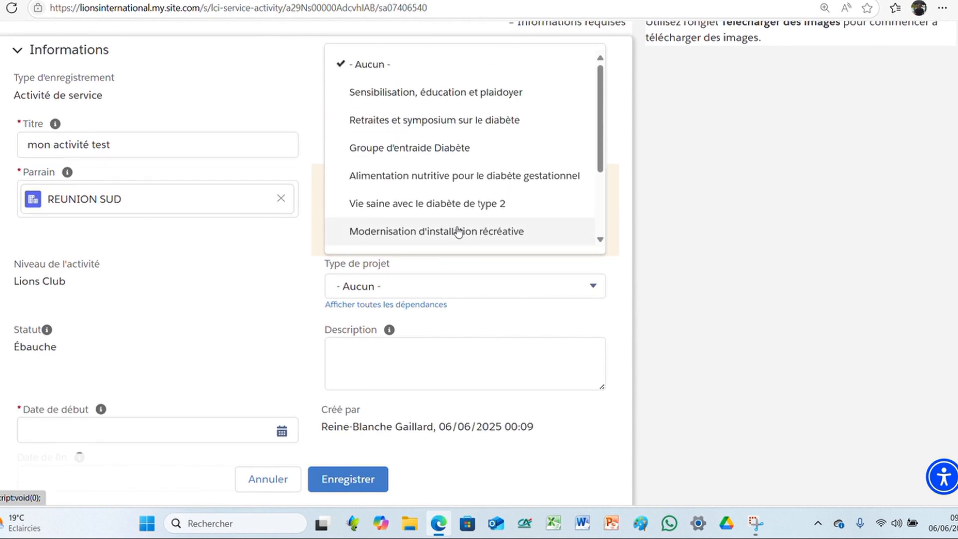
pyautogui.click(443, 100)
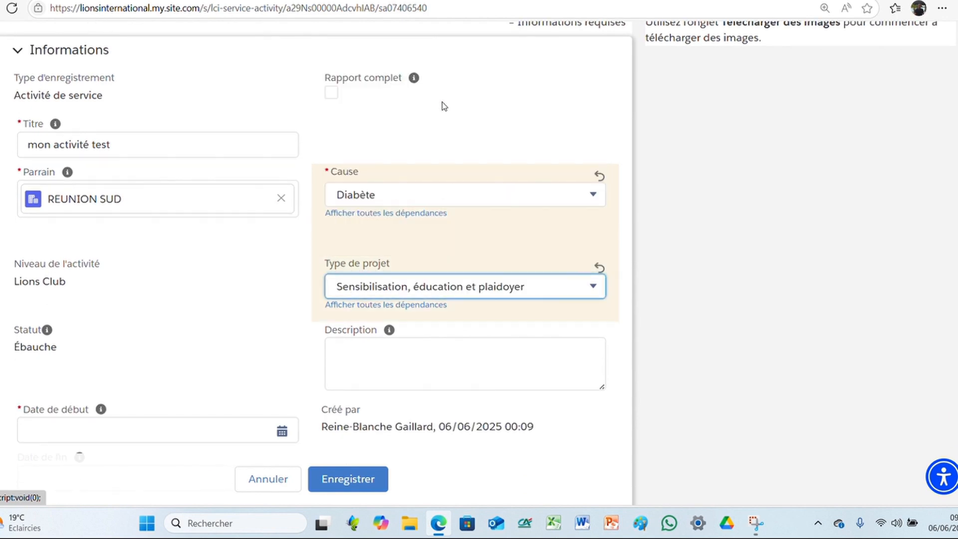
# Enter "Dépistage du diabète au marché du Tampon" as the activity's description.
pyautogui.click(341, 351)
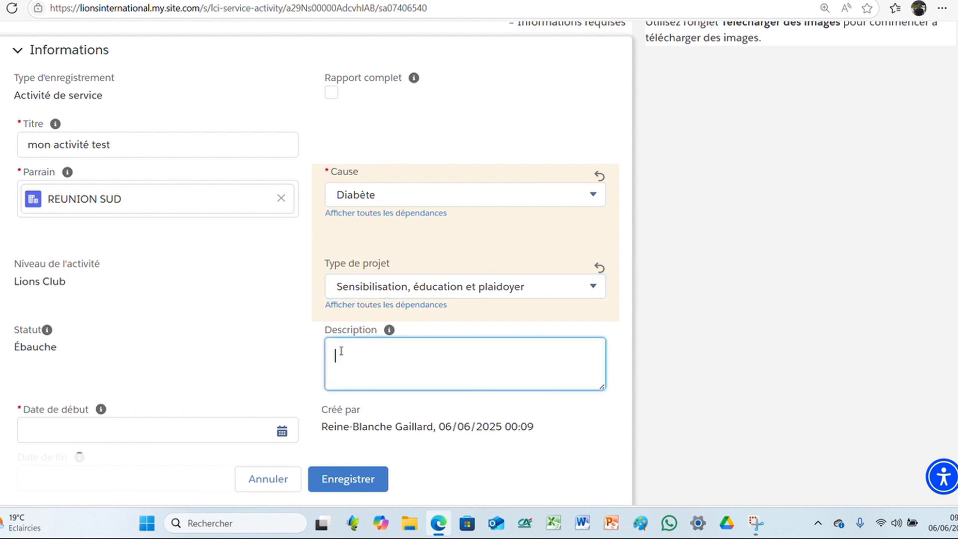
pyautogui.write('Dépistage du dibètea')
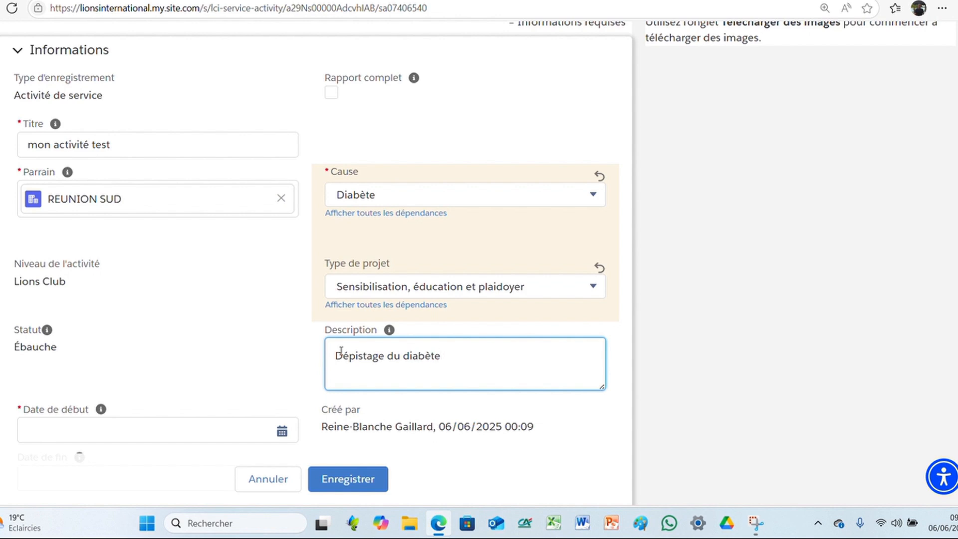
pyautogui.write(' au marché du')
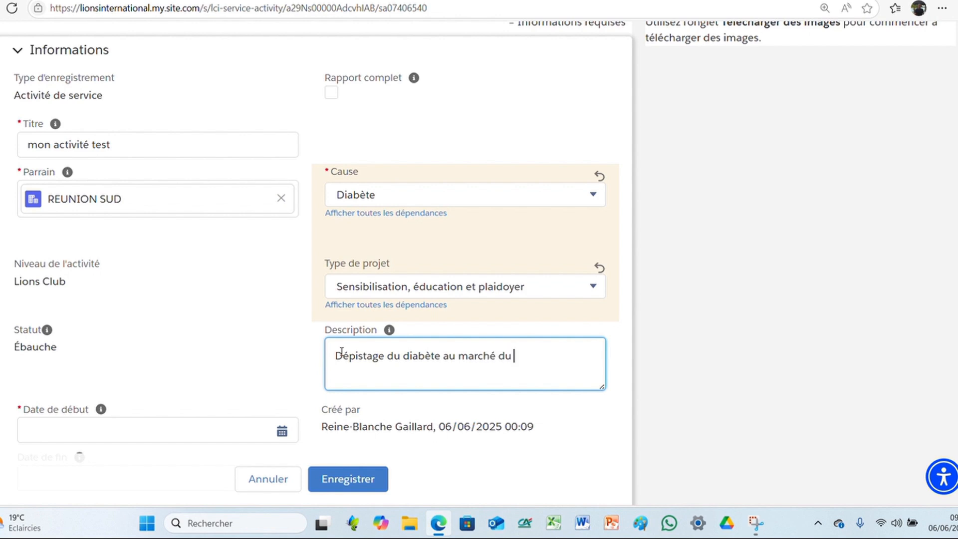
pyautogui.press('capslock')
pyautogui.write('T')
pyautogui.press('capslock')
pyautogui.write('am^pn')
pyautogui.press('BackSpace')
pyautogui.press('BackSpace')
pyautogui.press('BackSpace')
pyautogui.write('po')
pyautogui.scroll(1, 343, 352)
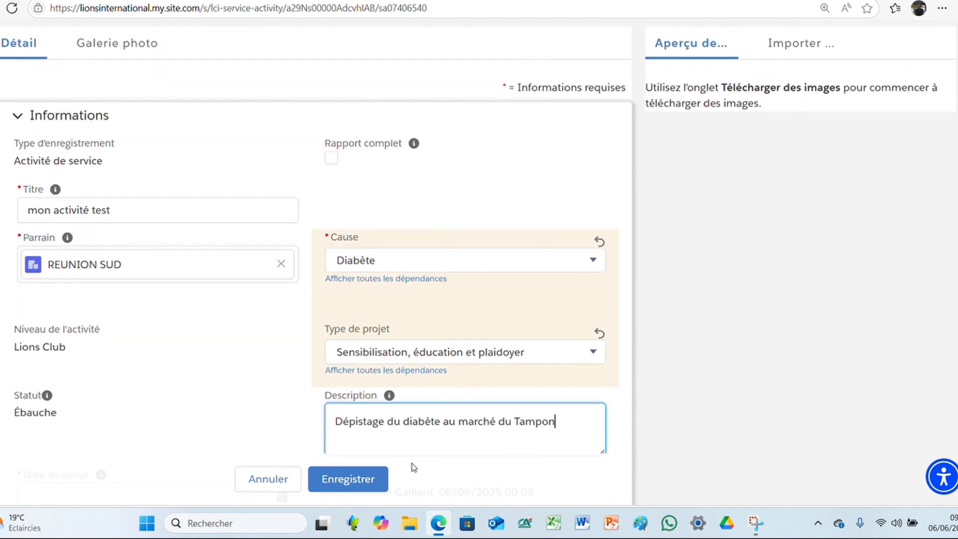
# Set both the start date and the end date of the activity to 03/06/2025.
pyautogui.scroll(-5, 255, 419)
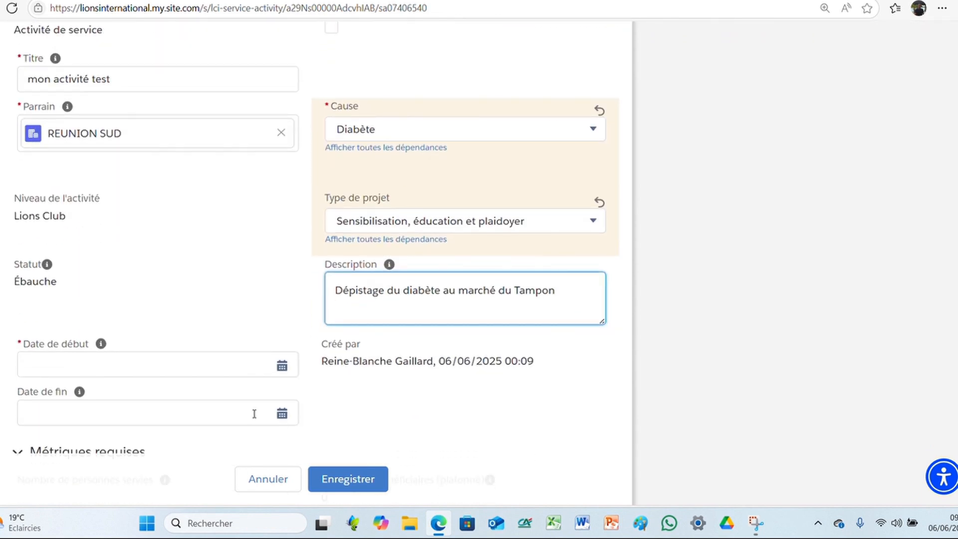
pyautogui.click(81, 236)
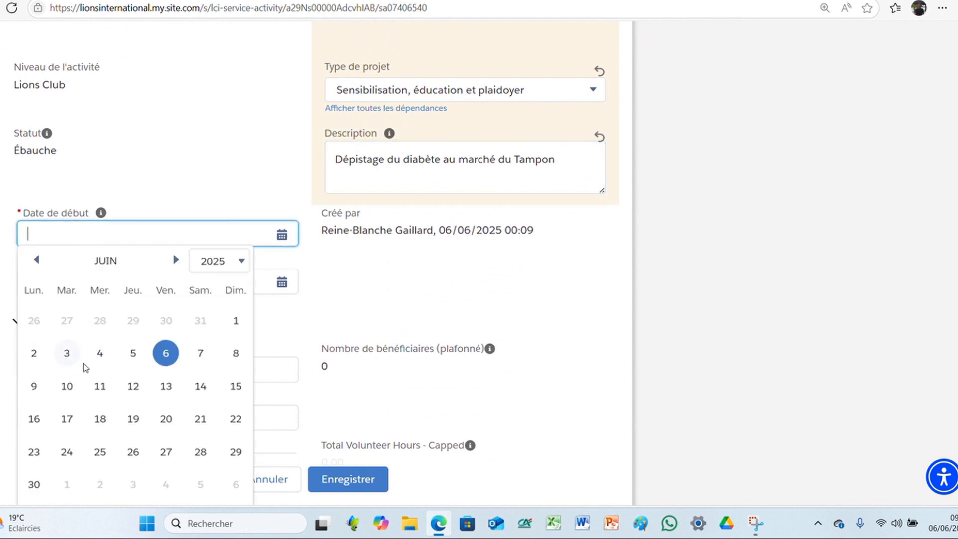
pyautogui.click(67, 354)
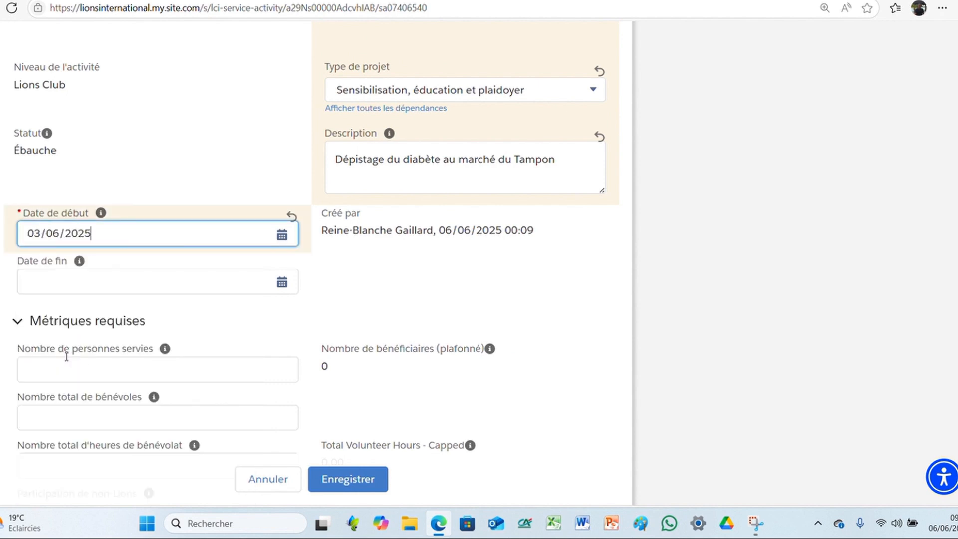
pyautogui.click(58, 282)
pyautogui.click(67, 403)
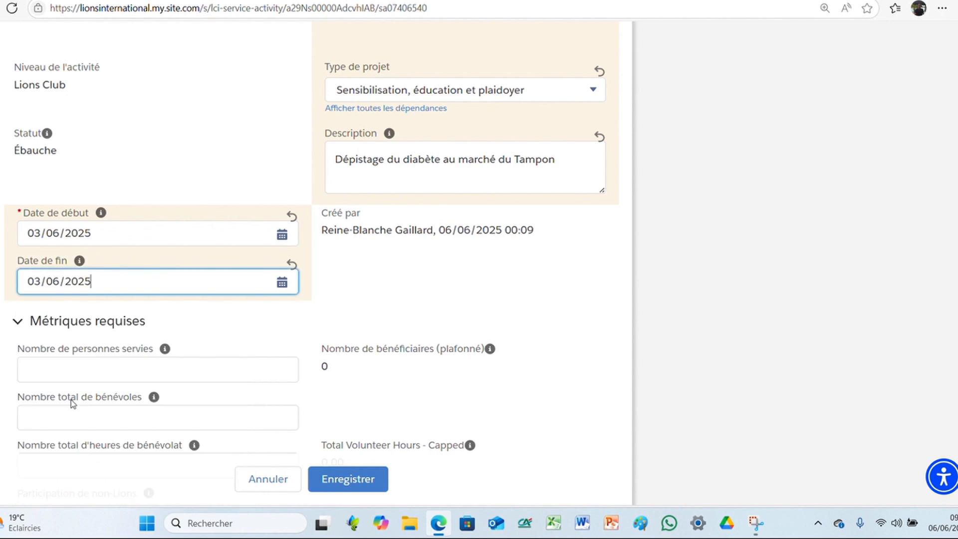
# Fill in the required metrics with 100 people served, 5 volunteers and 10 volunteer hours.
pyautogui.scroll(-1, 178, 357)
pyautogui.click(82, 302)
pyautogui.write('100')
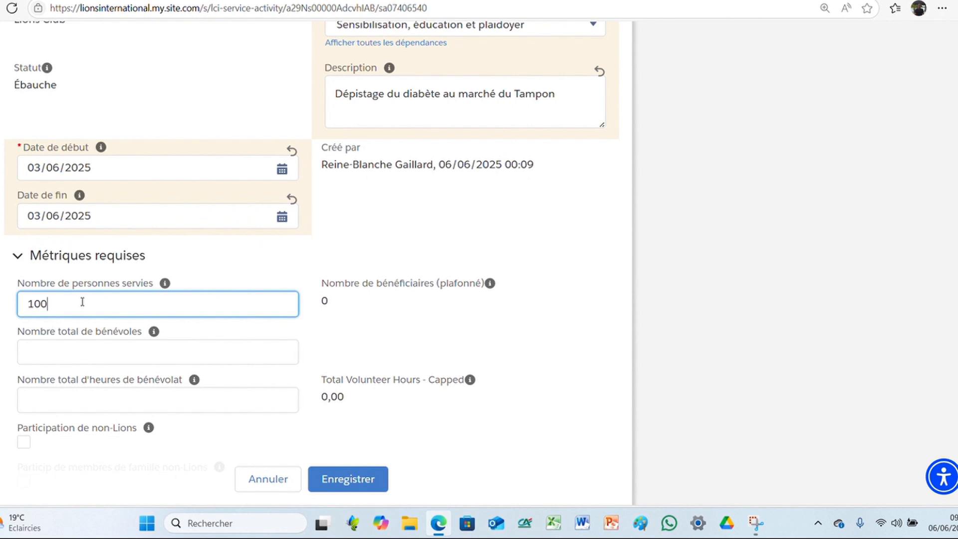
pyautogui.click(60, 355)
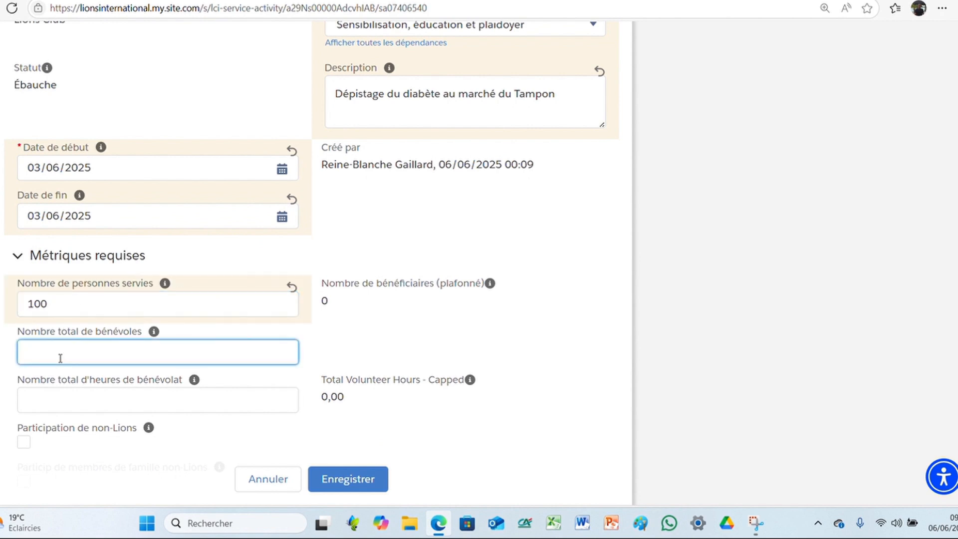
pyautogui.click(71, 399)
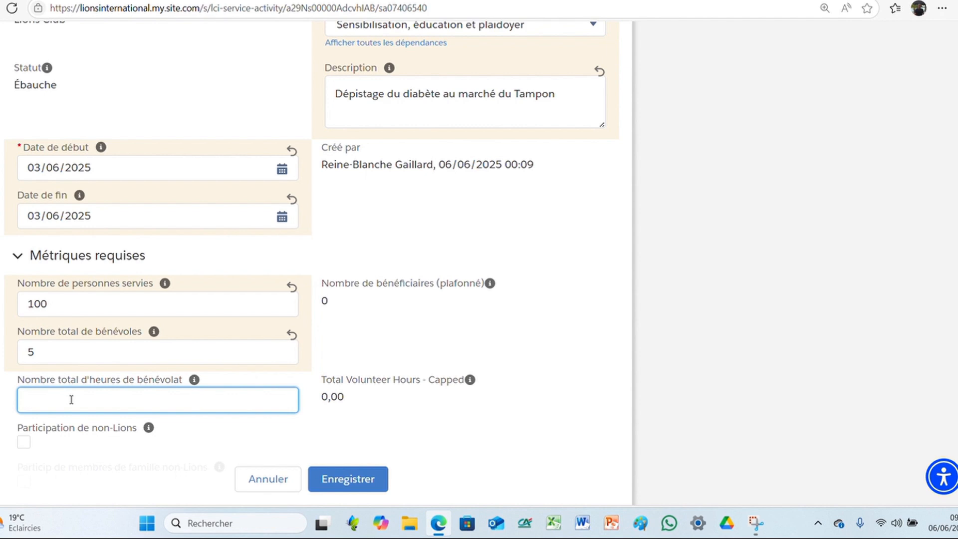
pyautogui.write('0')
# Mark the activity as having participation by non-Lions and by non-Lions family members.
pyautogui.scroll(-3, 116, 330)
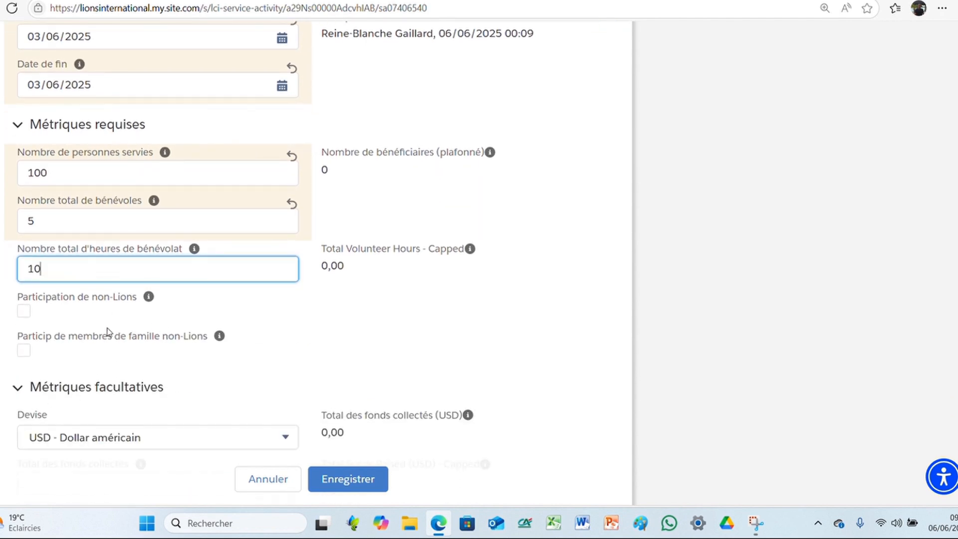
pyautogui.click(23, 313)
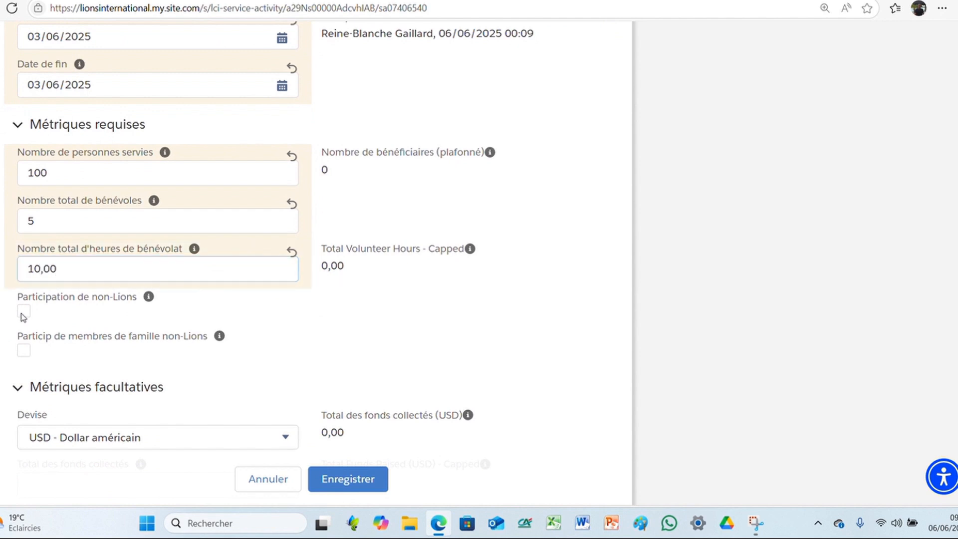
pyautogui.click(25, 352)
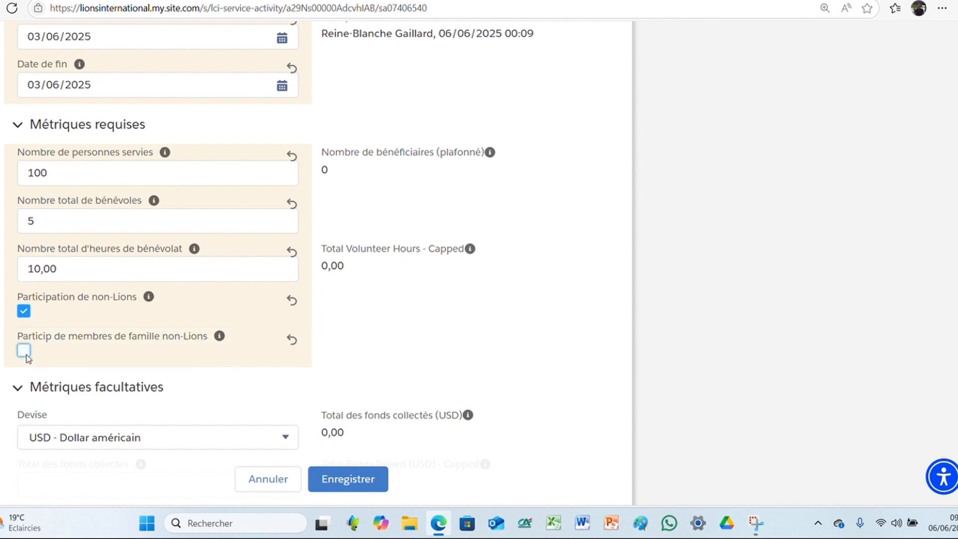
# Look over the optional metrics and review the entered values and the Rapport complet option of the activity form.
pyautogui.scroll(-3, 349, 423)
pyautogui.scroll(-3, 182, 387)
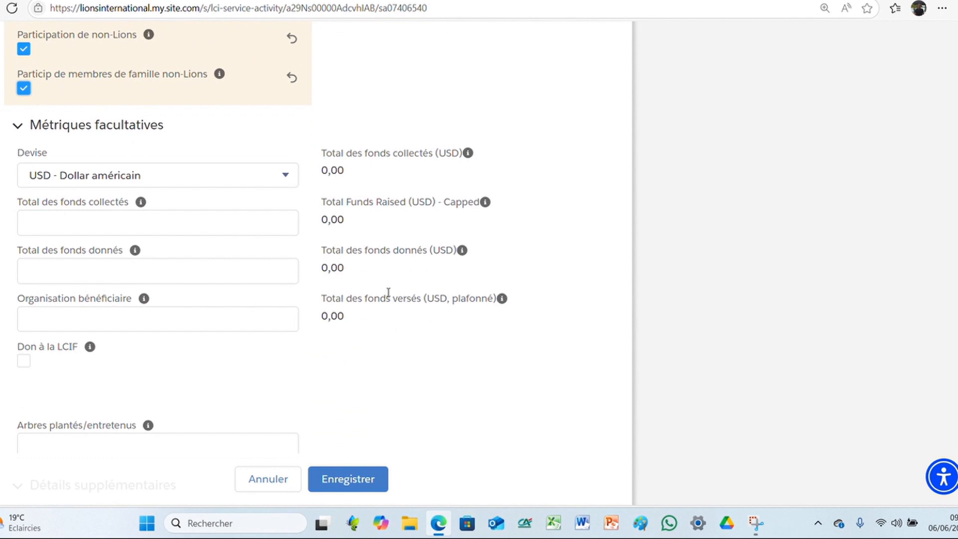
pyautogui.scroll(7, 505, 224)
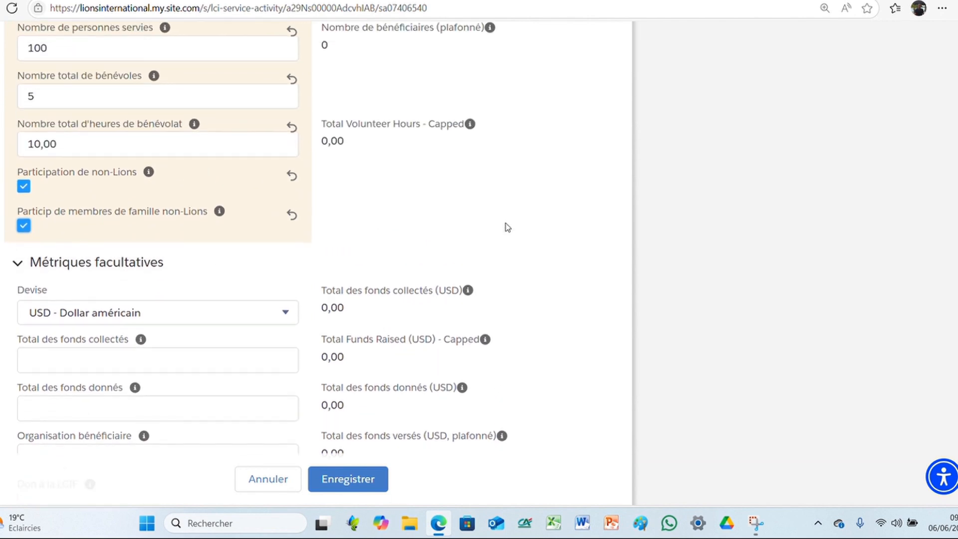
pyautogui.scroll(6, 505, 224)
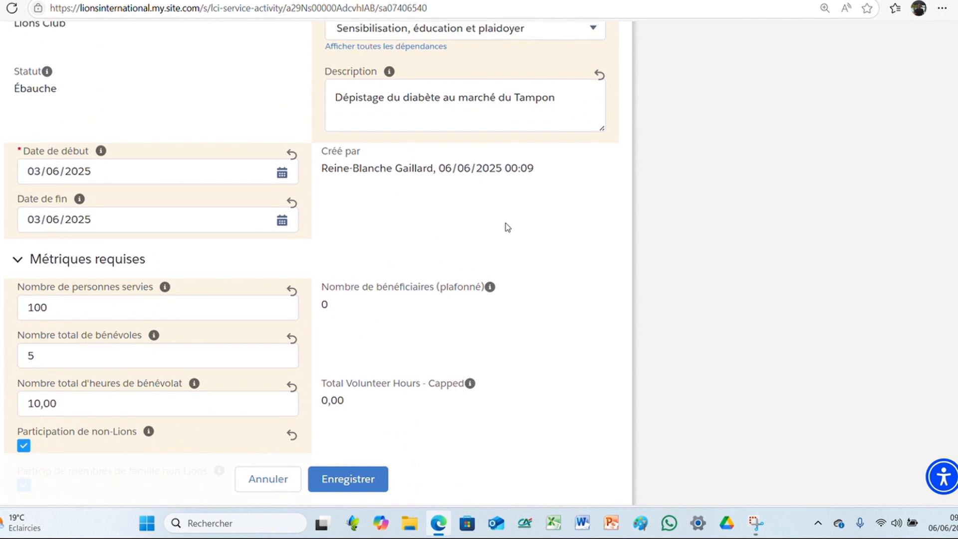
pyautogui.scroll(4, 505, 227)
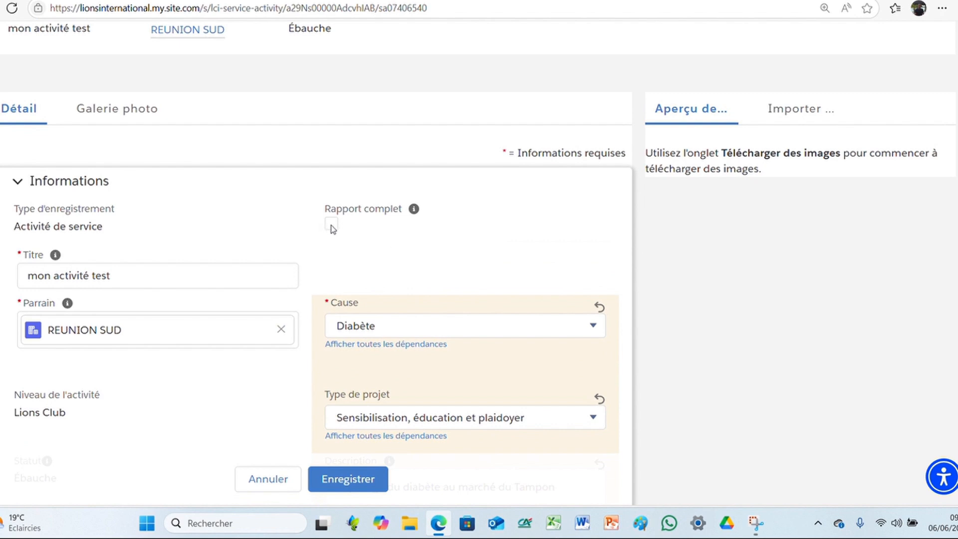
pyautogui.scroll(-1, 406, 247)
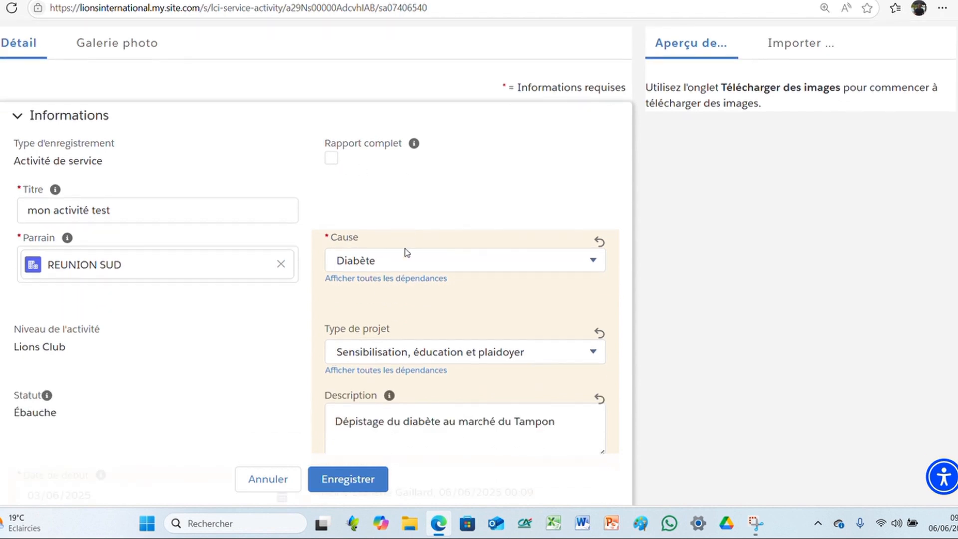
pyautogui.scroll(-1, 417, 392)
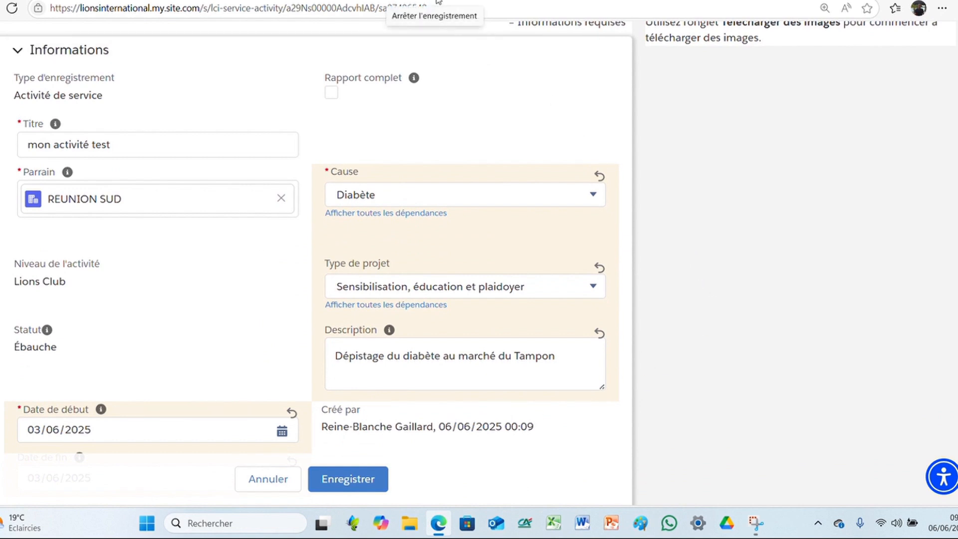
pyautogui.scroll(2, 291, 156)
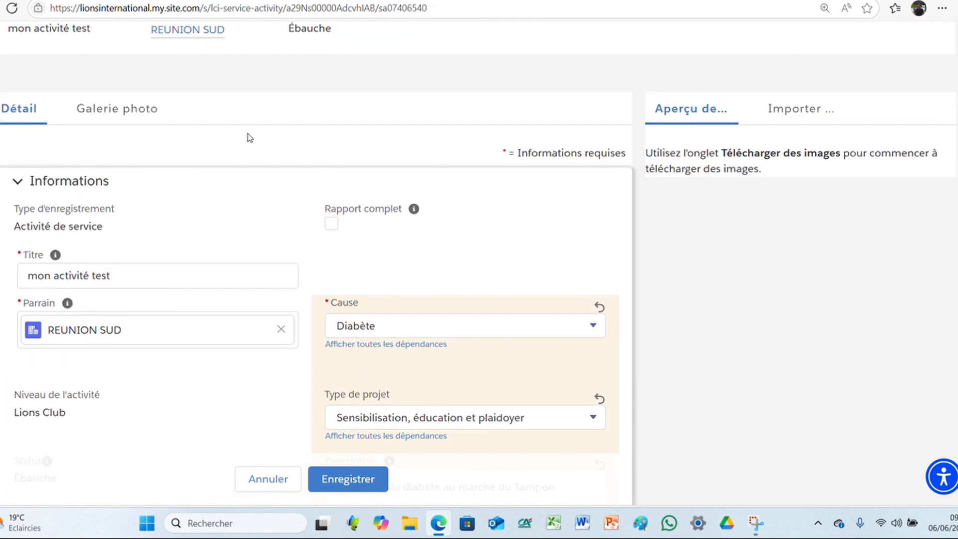
# Show the activity's photo gallery and start selecting photos to import from the computer.
pyautogui.click(118, 118)
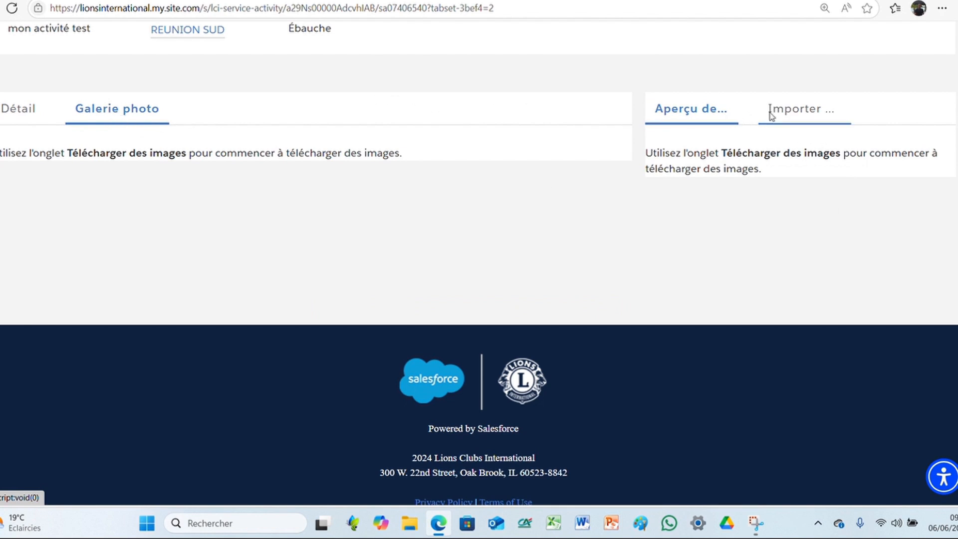
pyautogui.click(784, 117)
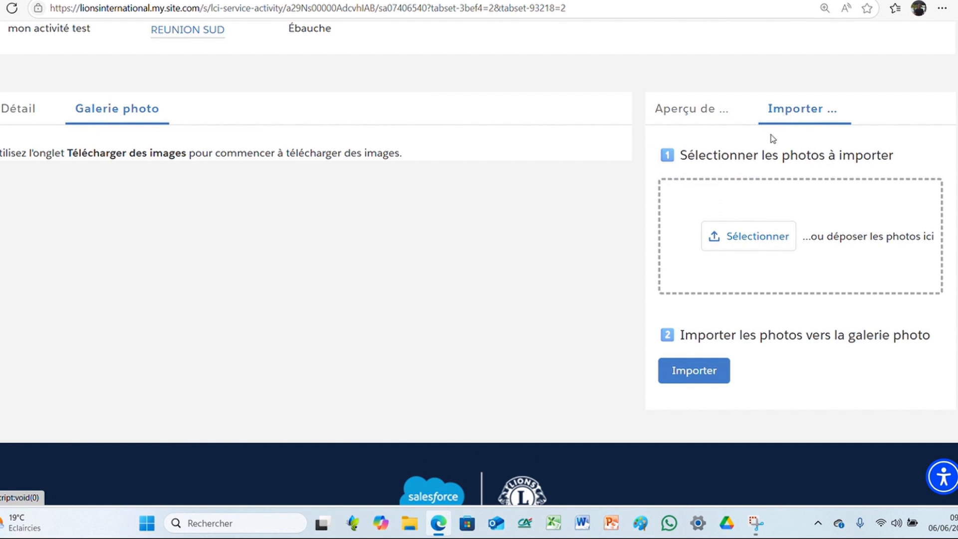
pyautogui.click(739, 237)
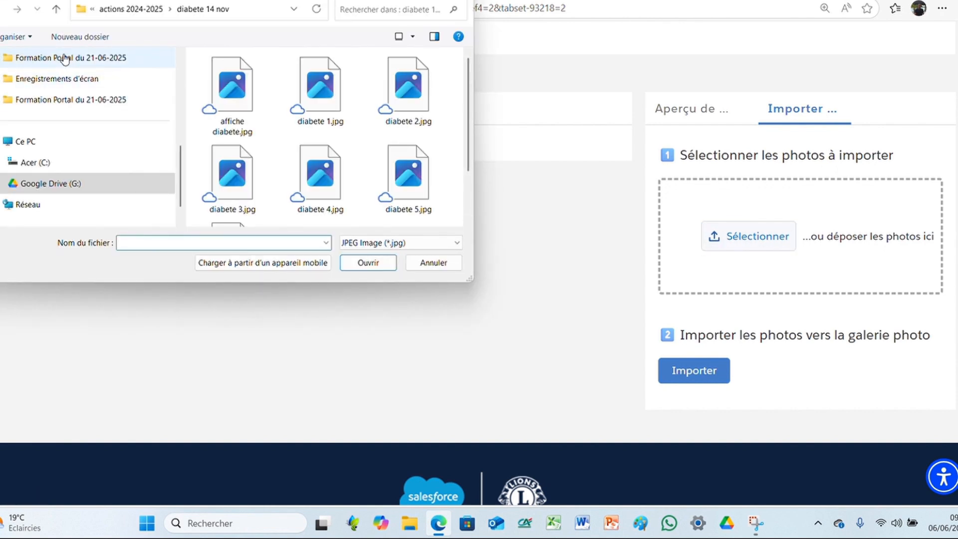
# Browse Google Drive's Mon Drive to the "diabete 14 nov" folder inside "actions 2024-2025".
pyautogui.scroll(1, 68, 59)
pyautogui.scroll(1, 67, 60)
pyautogui.scroll(-4, 65, 122)
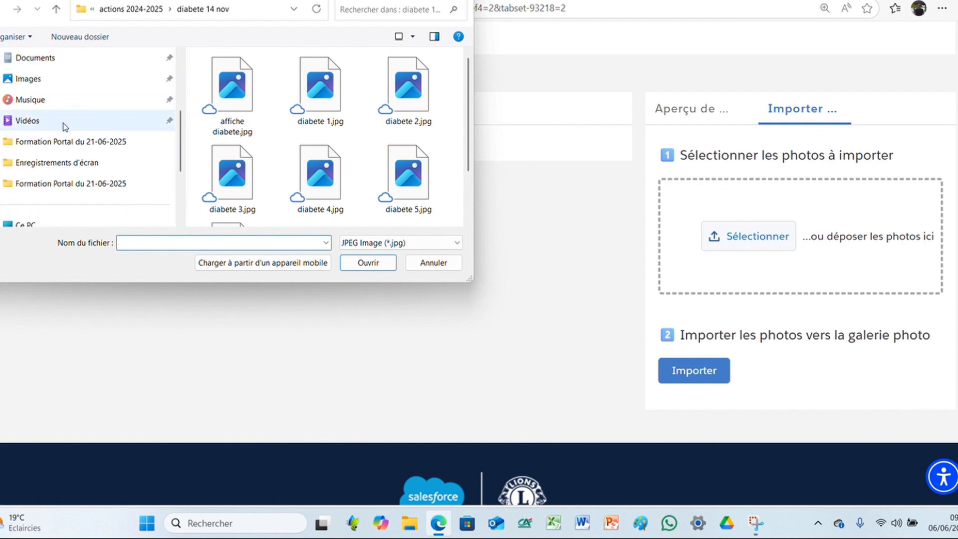
pyautogui.click(45, 164)
pyautogui.click(250, 136)
pyautogui.doubleClick(250, 135)
pyautogui.scroll(-3, 259, 154)
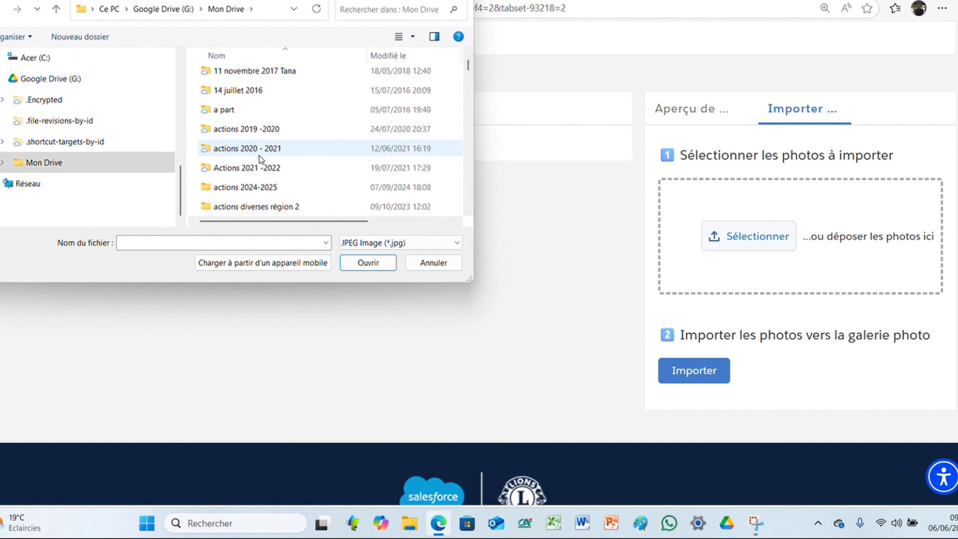
pyautogui.doubleClick(265, 129)
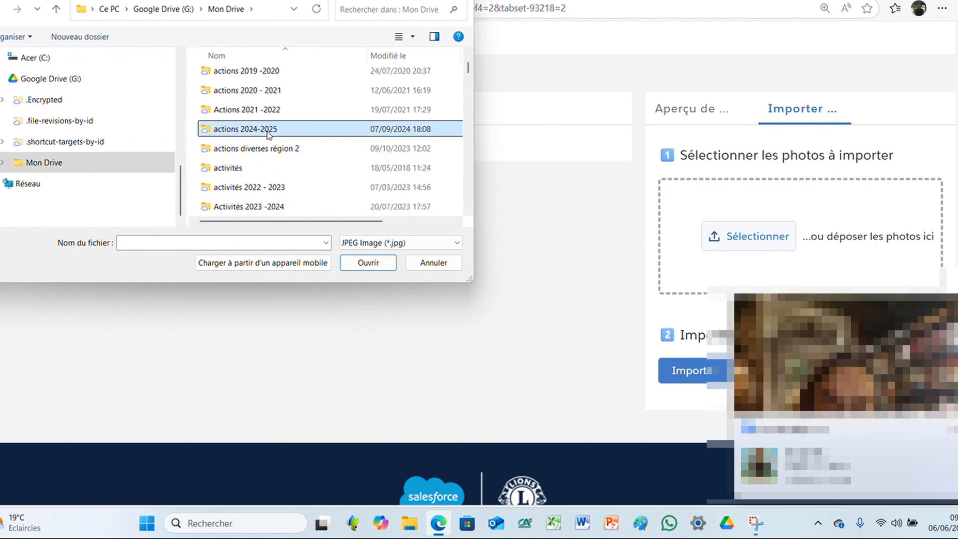
pyautogui.doubleClick(253, 141)
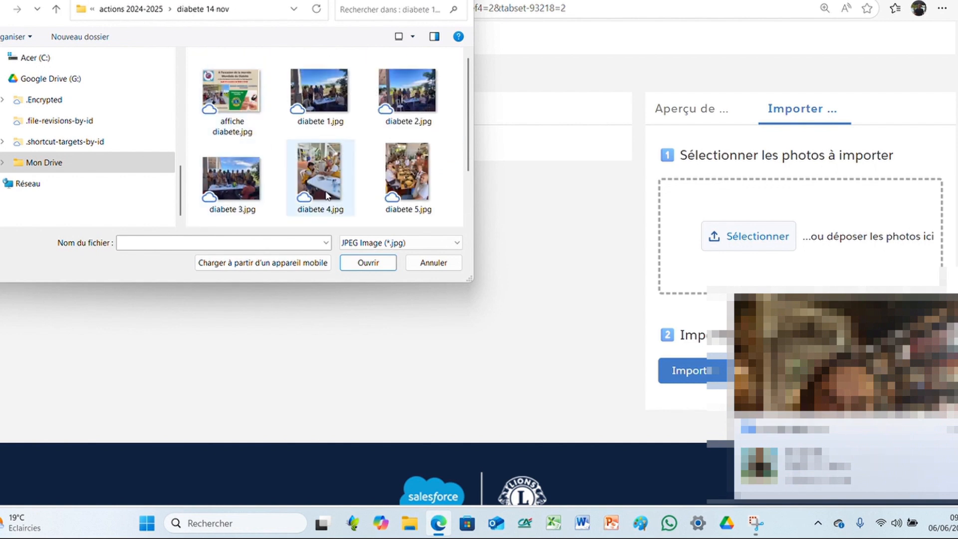
# Choose diabete 4.jpg as the photo to import into the activity's gallery.
pyautogui.click(327, 195)
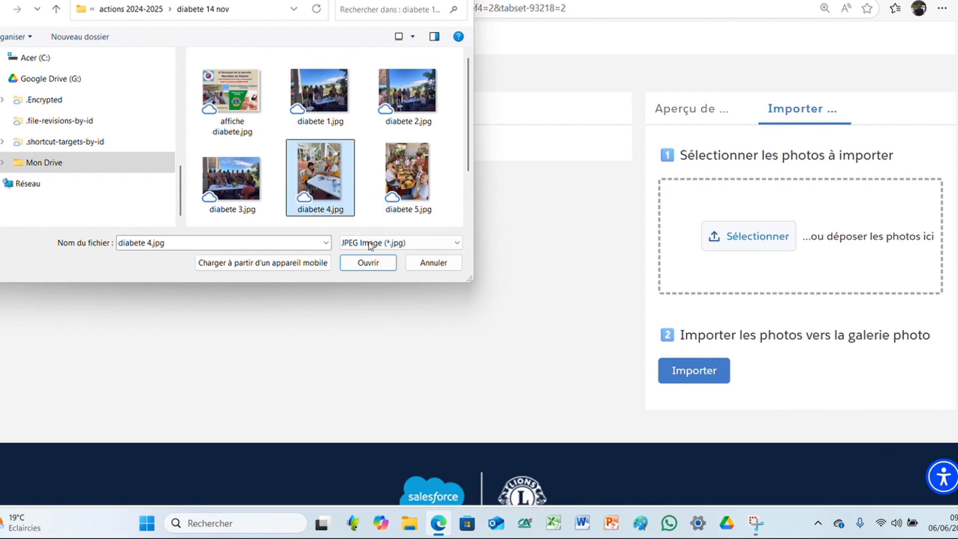
pyautogui.click(378, 265)
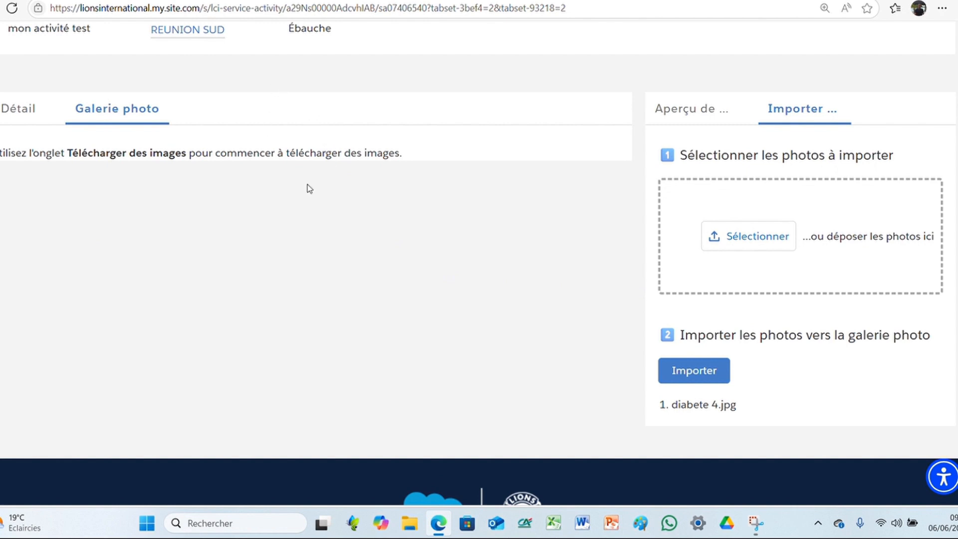
pyautogui.scroll(-3, 385, 254)
pyautogui.scroll(4, 379, 238)
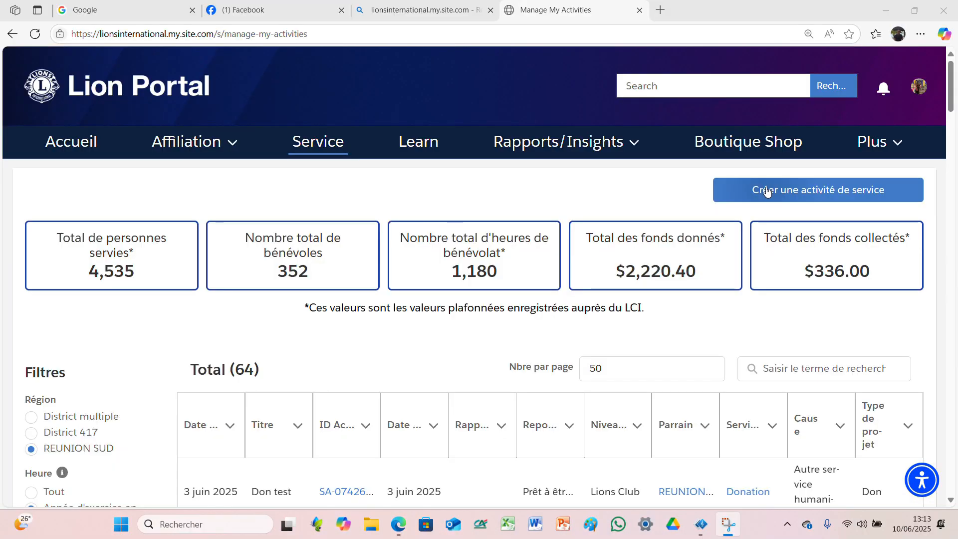
# Start a new service activity with REUNION SUD as the sponsoring Lions club.
pyautogui.click(768, 191)
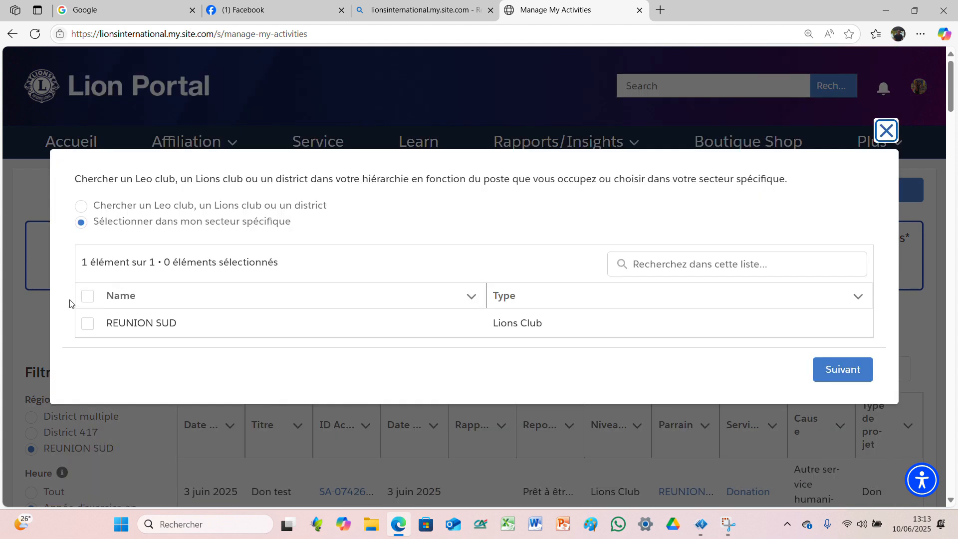
pyautogui.click(88, 324)
pyautogui.click(845, 370)
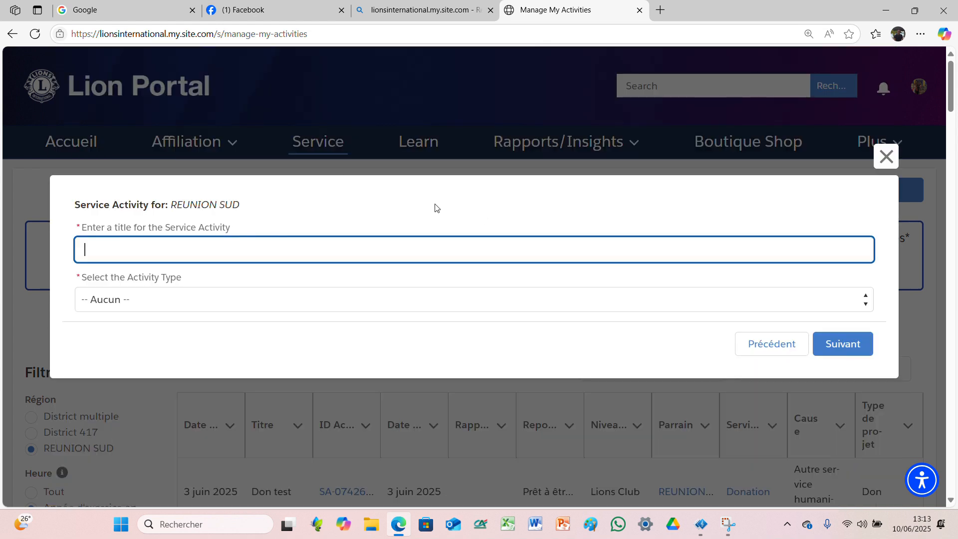
# Title the service activity "Don test", set its type to Don and create it.
pyautogui.click(149, 250)
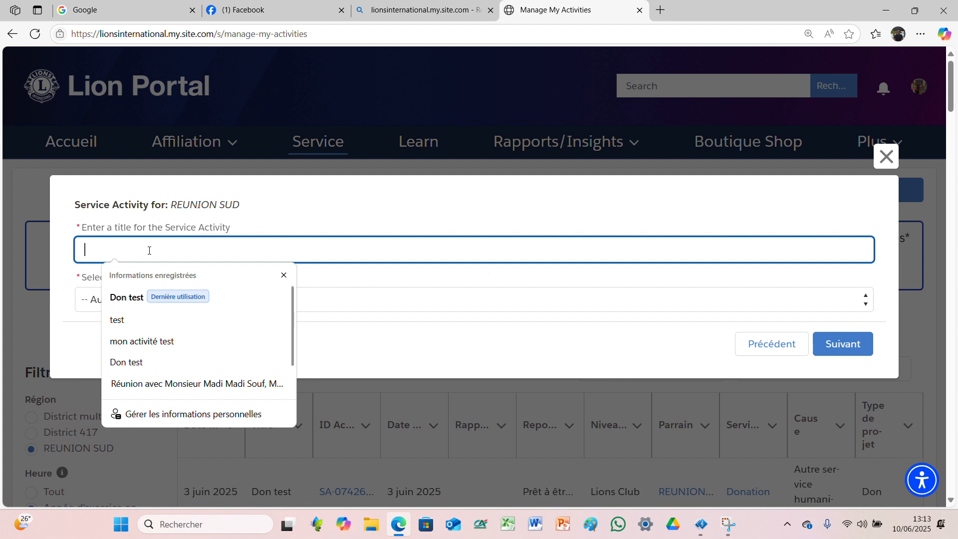
pyautogui.click(127, 298)
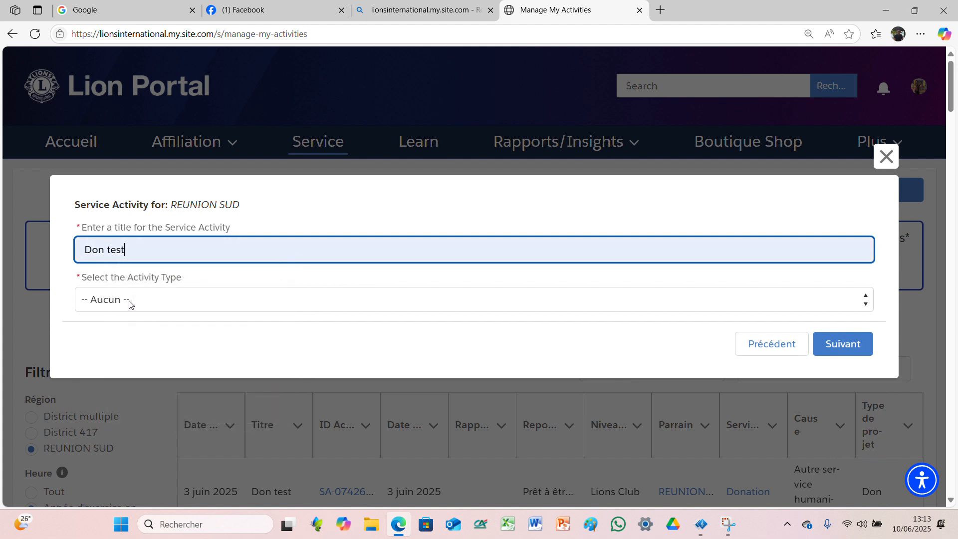
pyautogui.click(866, 301)
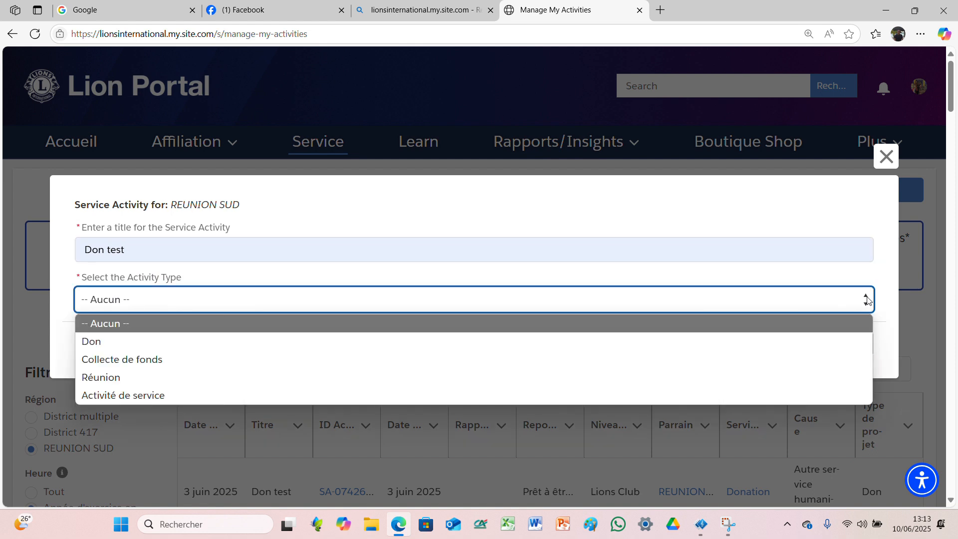
pyautogui.click(310, 342)
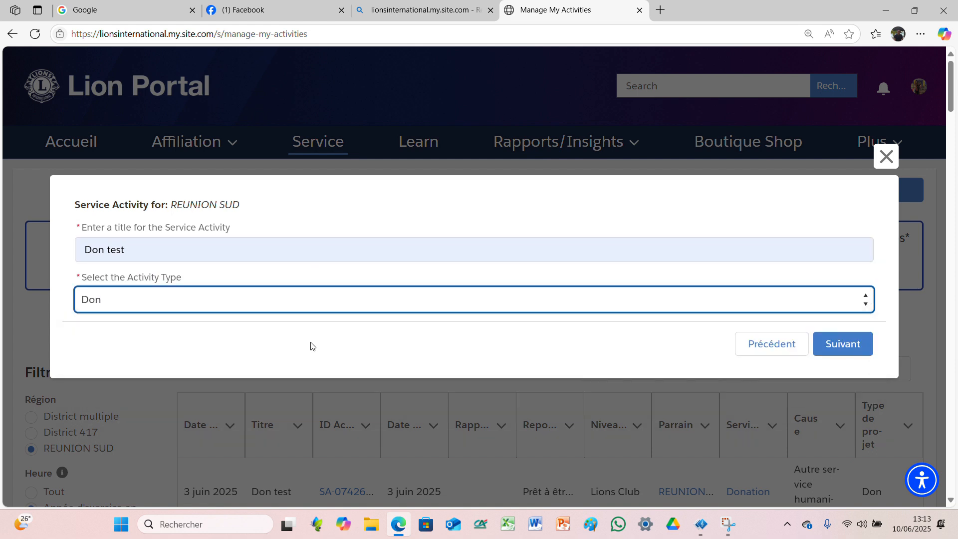
pyautogui.click(844, 350)
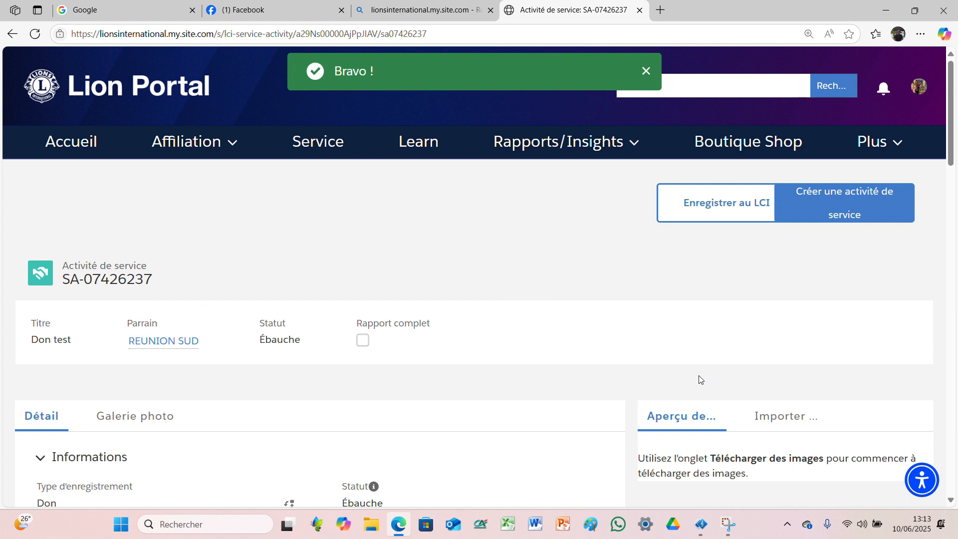
# Edit the donation activity's details and set both the start date and end date to 03/06/2025.
pyautogui.scroll(-2, 680, 396)
pyautogui.scroll(-2, 601, 405)
pyautogui.scroll(-1, 601, 405)
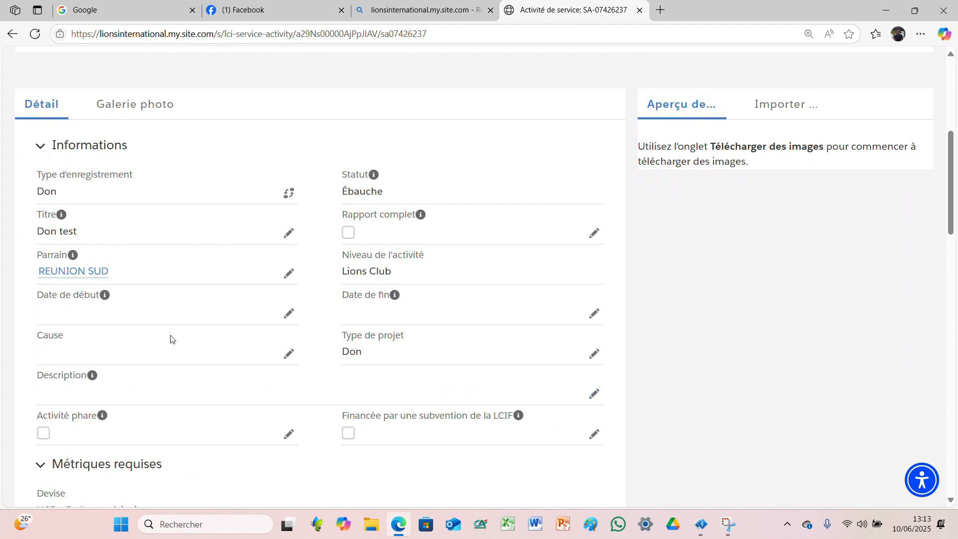
pyautogui.click(289, 313)
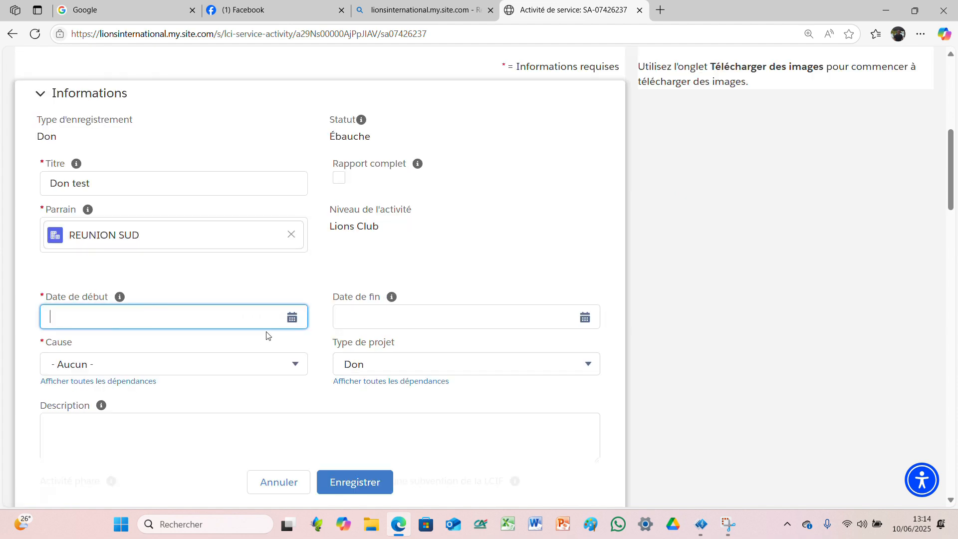
pyautogui.click(292, 317)
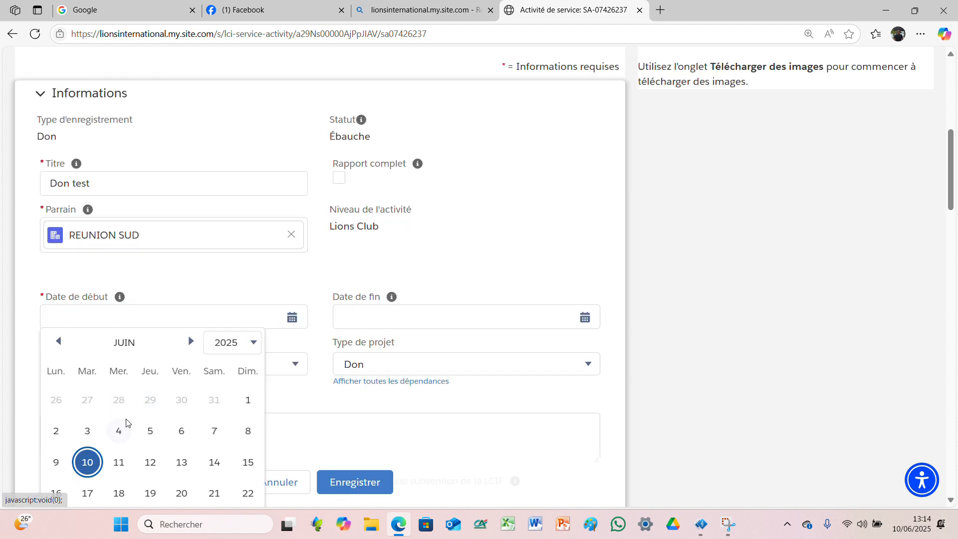
pyautogui.click(87, 432)
pyautogui.scroll(-2, 344, 319)
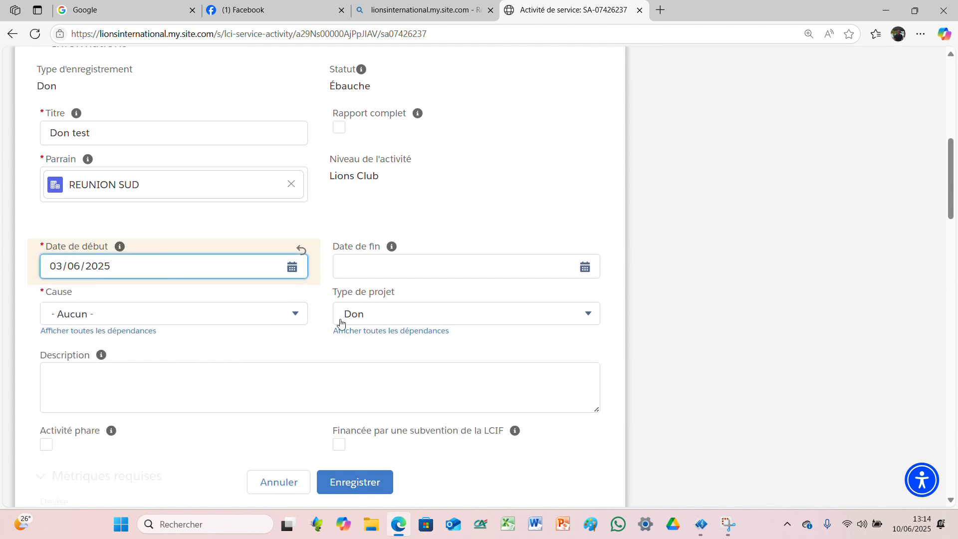
pyautogui.click(365, 257)
pyautogui.click(380, 369)
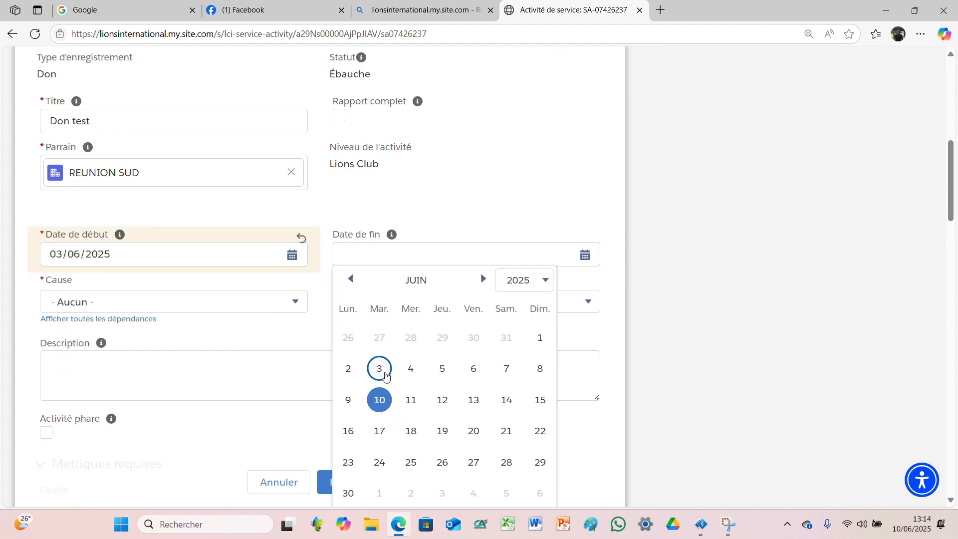
# Set the donation activity's cause to Autre service humanitaire.
pyautogui.click(295, 304)
pyautogui.scroll(-1, 235, 262)
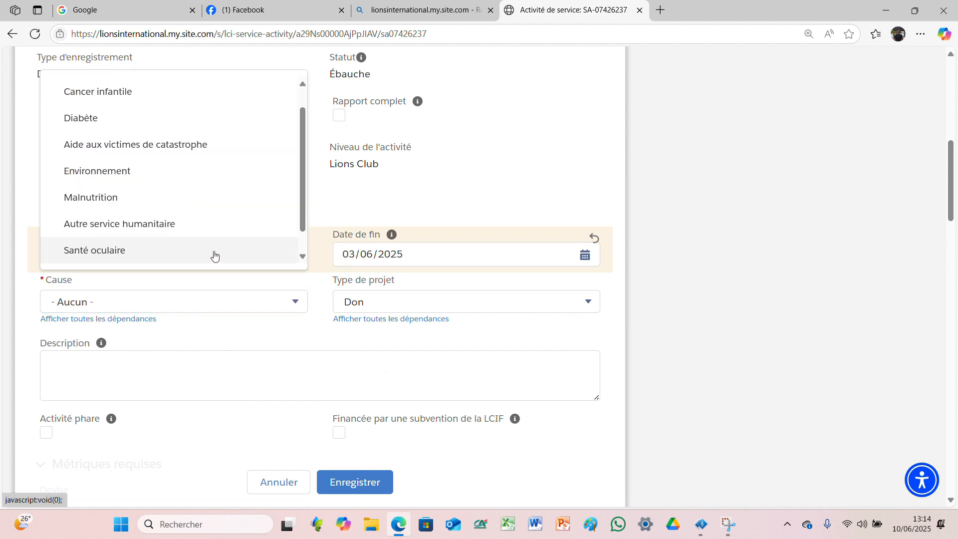
pyautogui.scroll(-1, 175, 236)
pyautogui.scroll(-1, 182, 182)
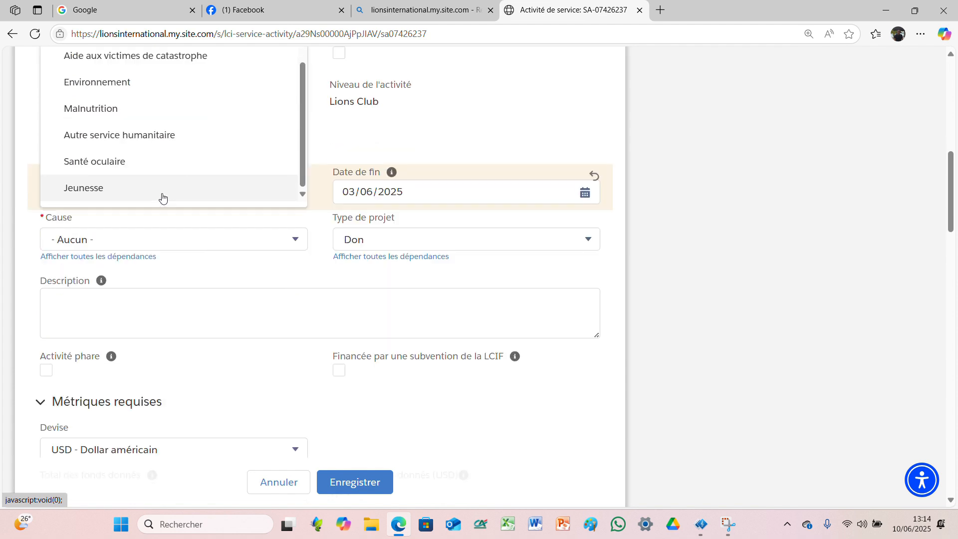
pyautogui.click(157, 136)
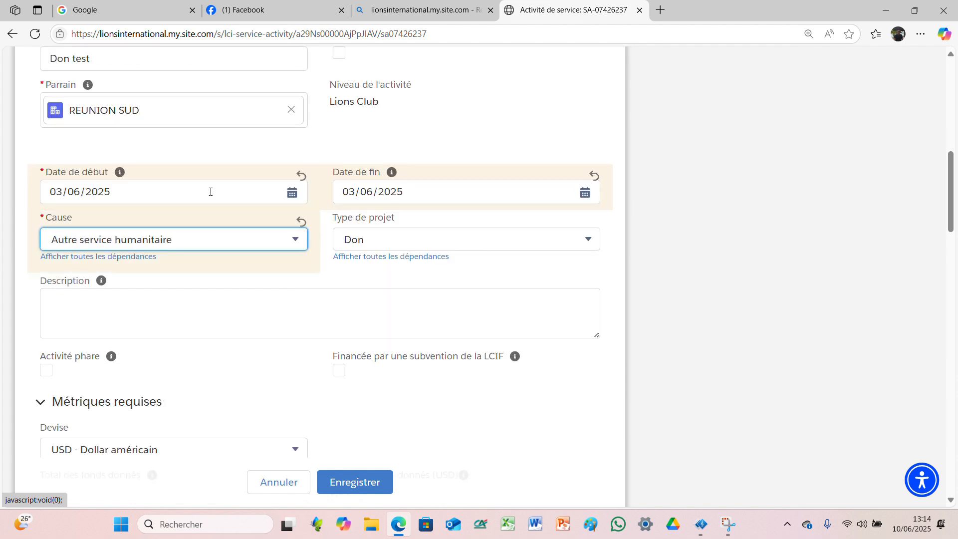
# Enter "Don pour un CMJ" as the donation activity's description.
pyautogui.click(94, 308)
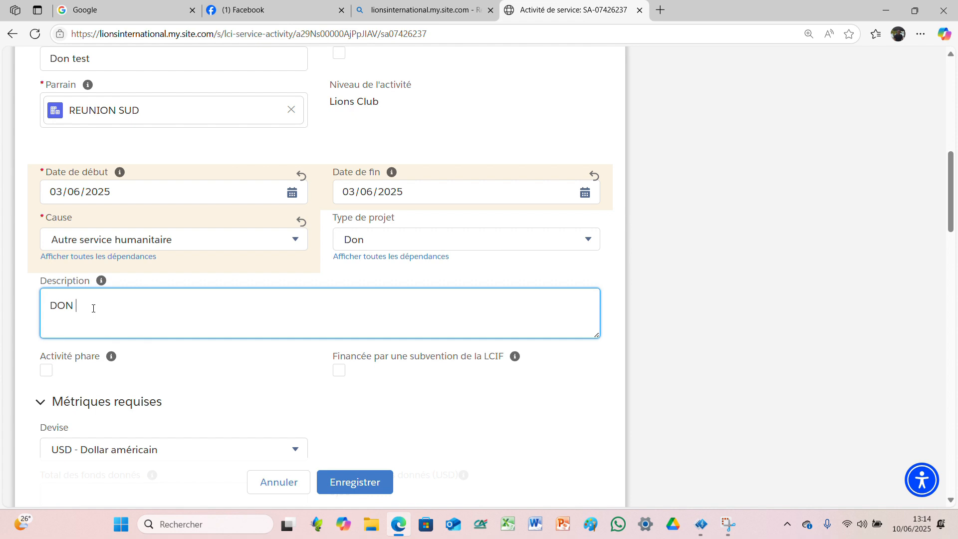
pyautogui.press('capslock')
pyautogui.write('Don p')
pyautogui.press('capslock')
pyautogui.write('our un CMJ')
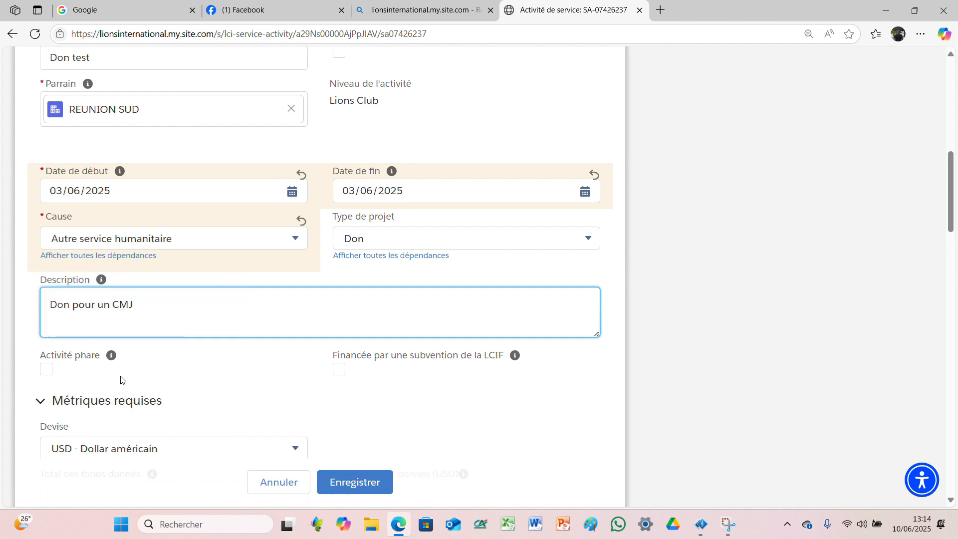
# In the required metrics, set Total des fonds donnés to 1000 and mark the donation as Don à la LCIF.
pyautogui.scroll(-2, 115, 377)
pyautogui.scroll(-1, 124, 374)
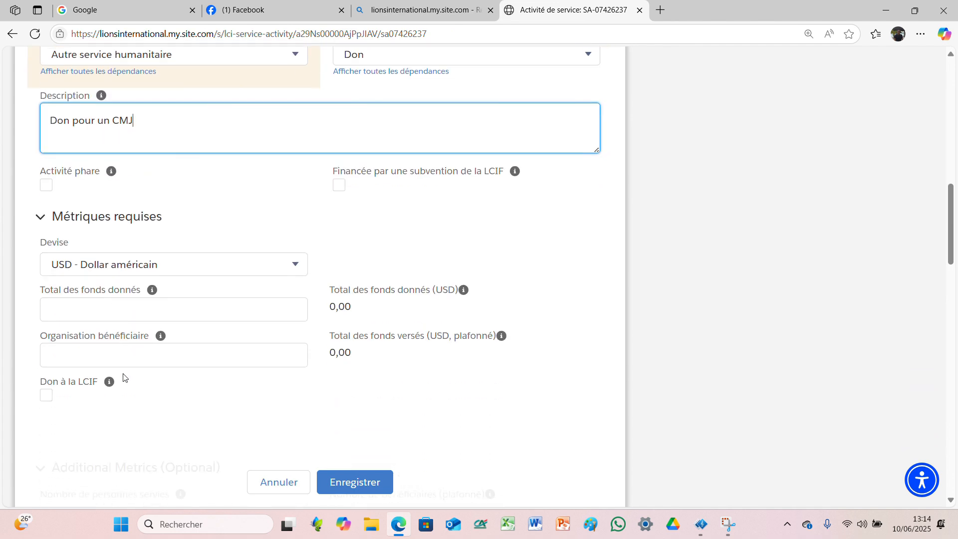
pyautogui.click(108, 307)
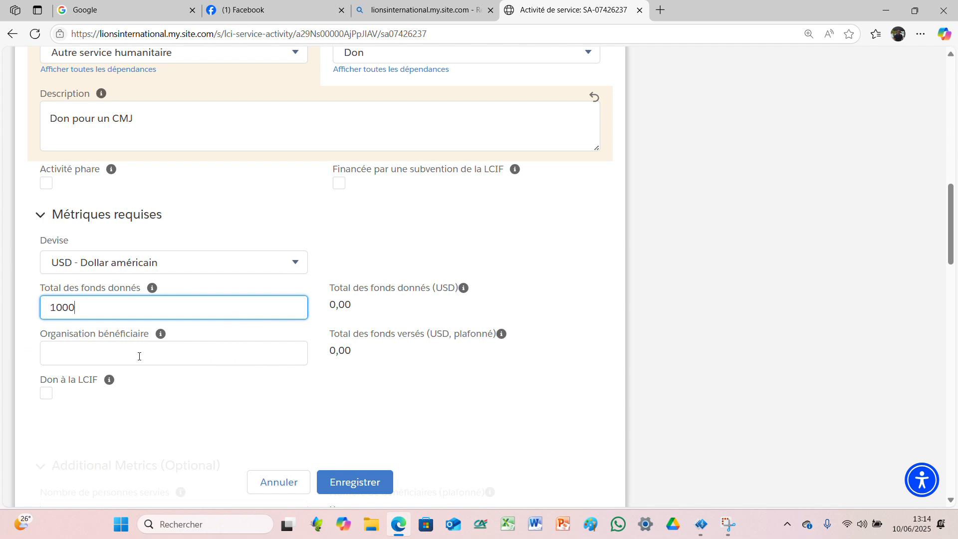
pyautogui.click(47, 396)
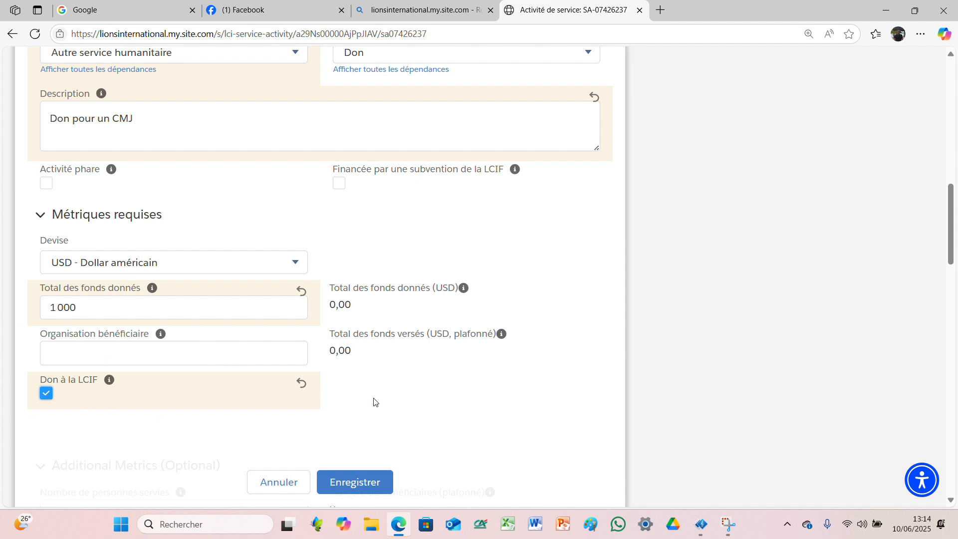
# Review the donation activity's entered values and the Rapport complet option, and save the record.
pyautogui.scroll(6, 385, 437)
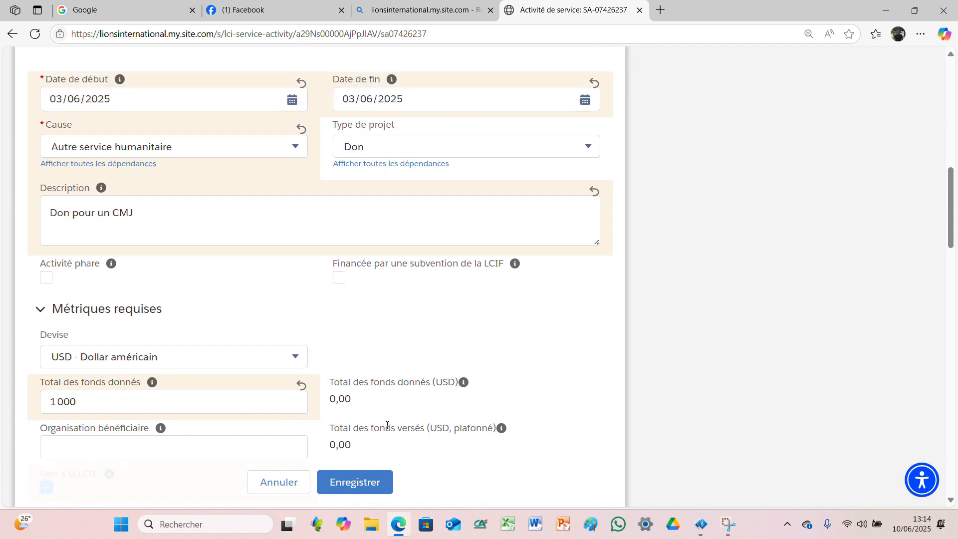
pyautogui.scroll(3, 393, 414)
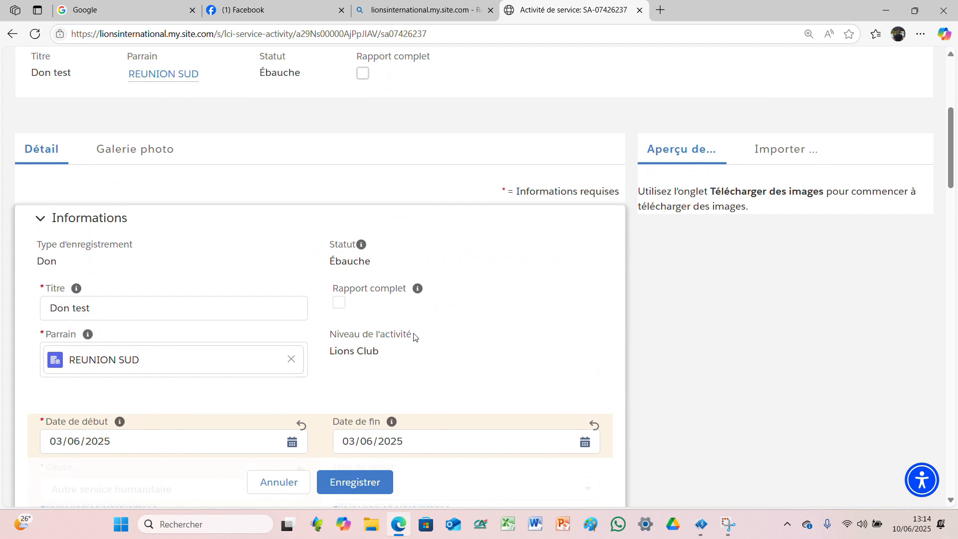
pyautogui.scroll(2, 403, 295)
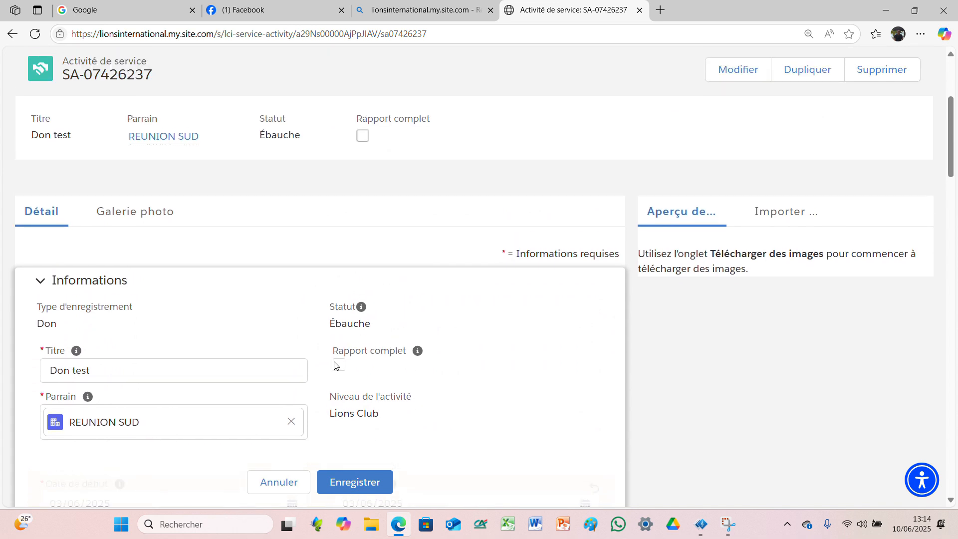
pyautogui.scroll(-6, 321, 364)
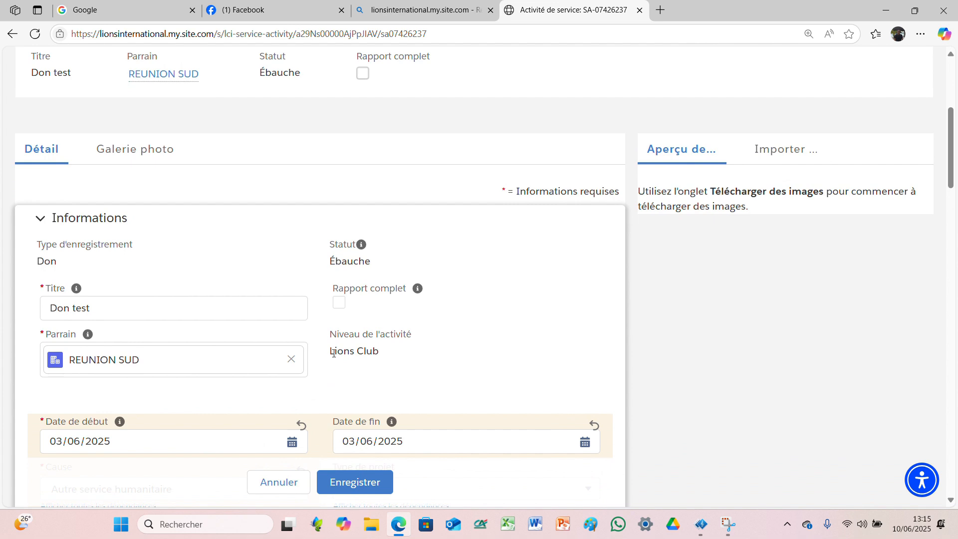
pyautogui.scroll(-1, 365, 398)
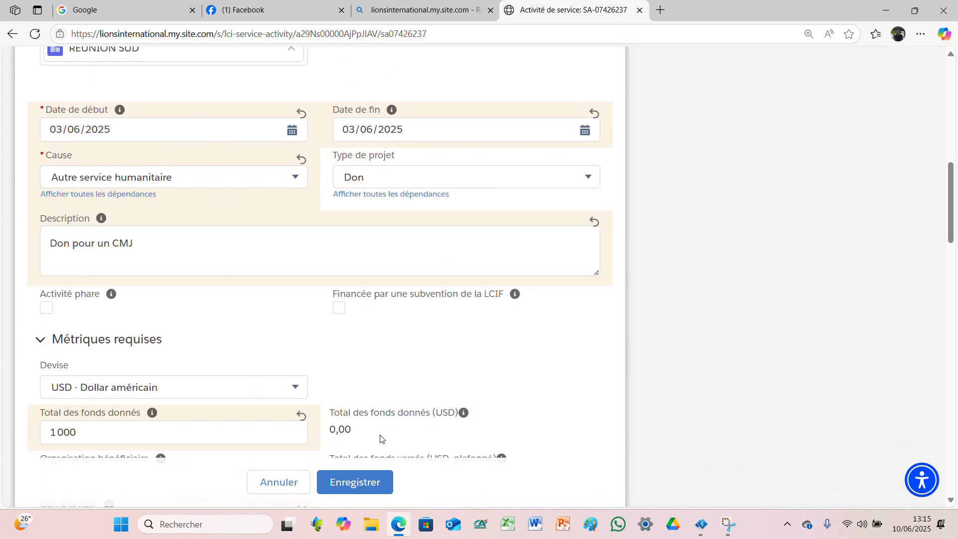
pyautogui.click(362, 486)
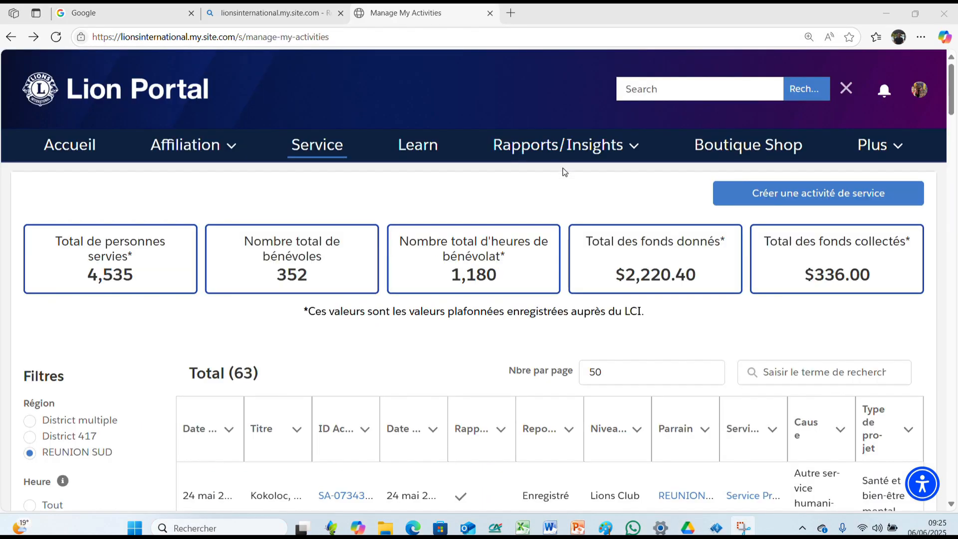
# Start another service activity for the REUNION SUD Lions club from the activities overview.
pyautogui.click(778, 199)
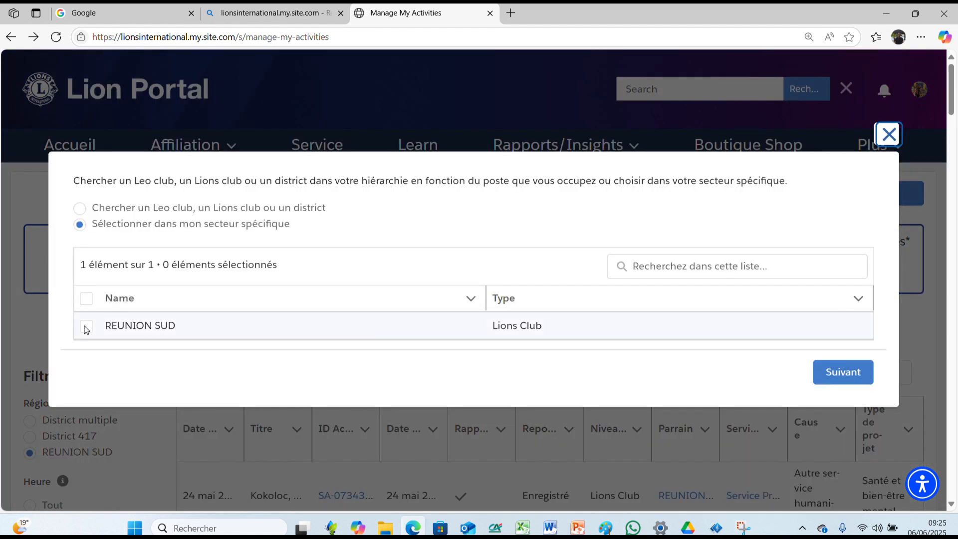
pyautogui.click(82, 330)
pyautogui.click(83, 329)
pyautogui.click(832, 371)
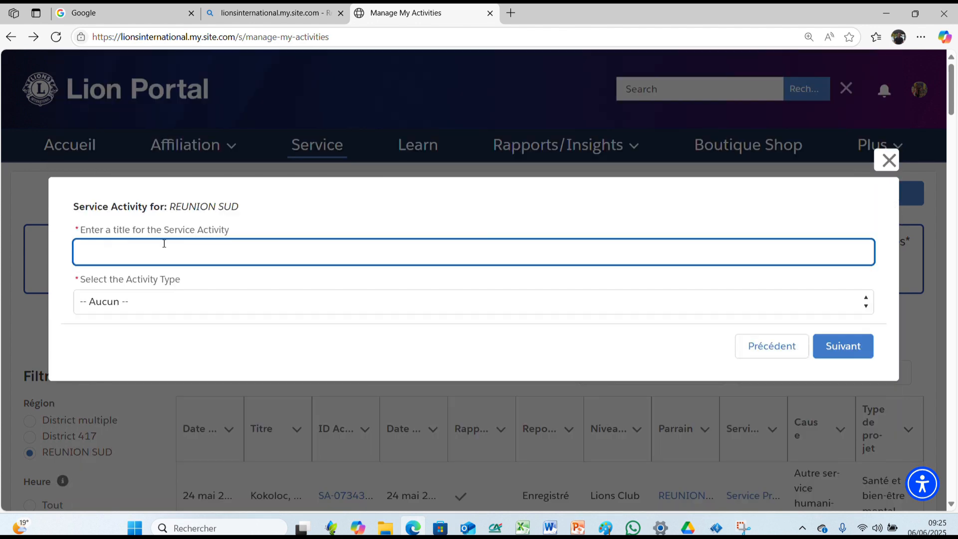
# Title the activity "test collecte de fonds", set its type to Collecte de fonds and create it.
pyautogui.click(160, 248)
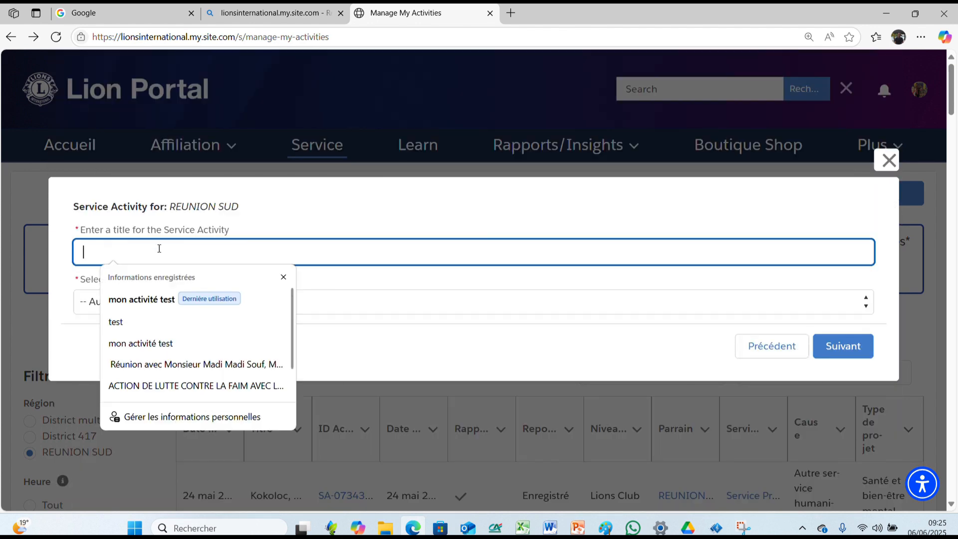
pyautogui.write('test')
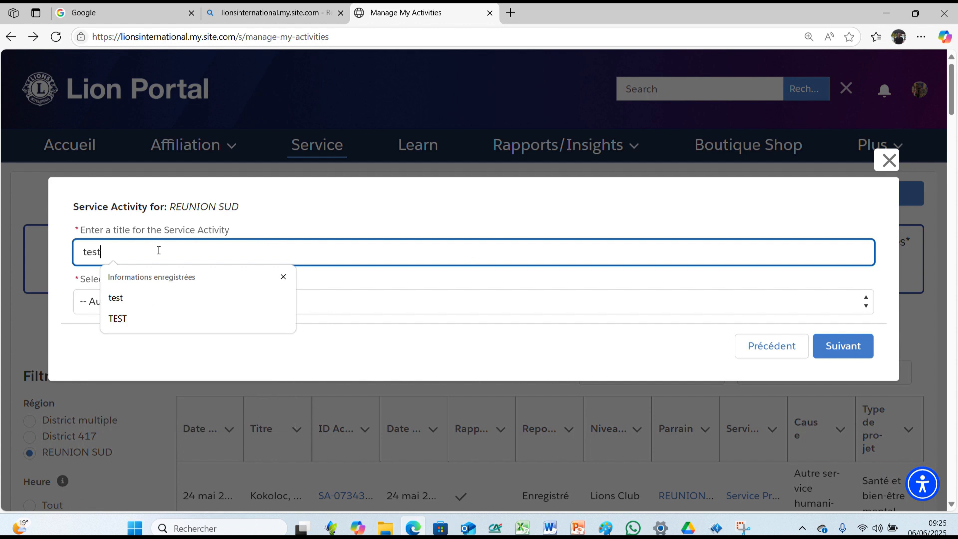
pyautogui.write(' col')
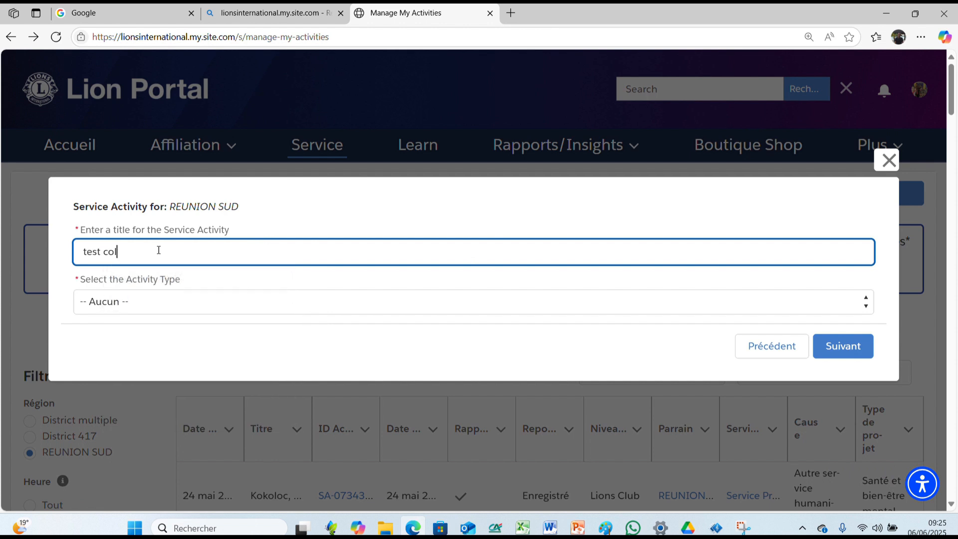
pyautogui.write('lecte de fonds')
pyautogui.click(869, 301)
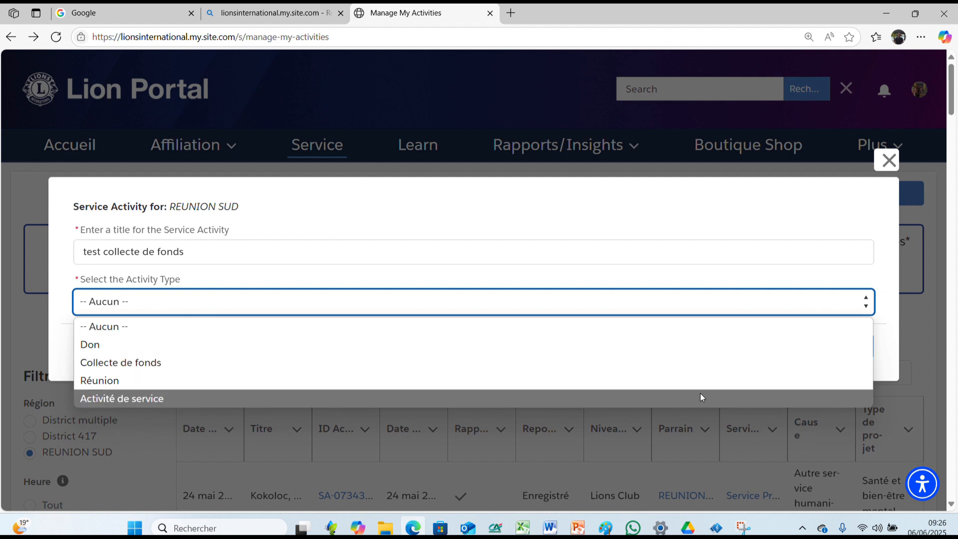
pyautogui.click(188, 368)
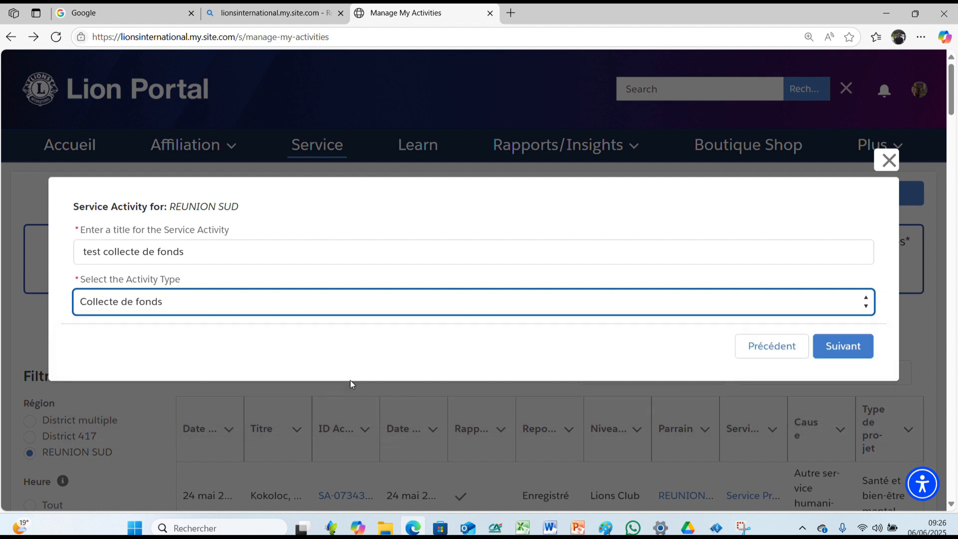
pyautogui.click(850, 356)
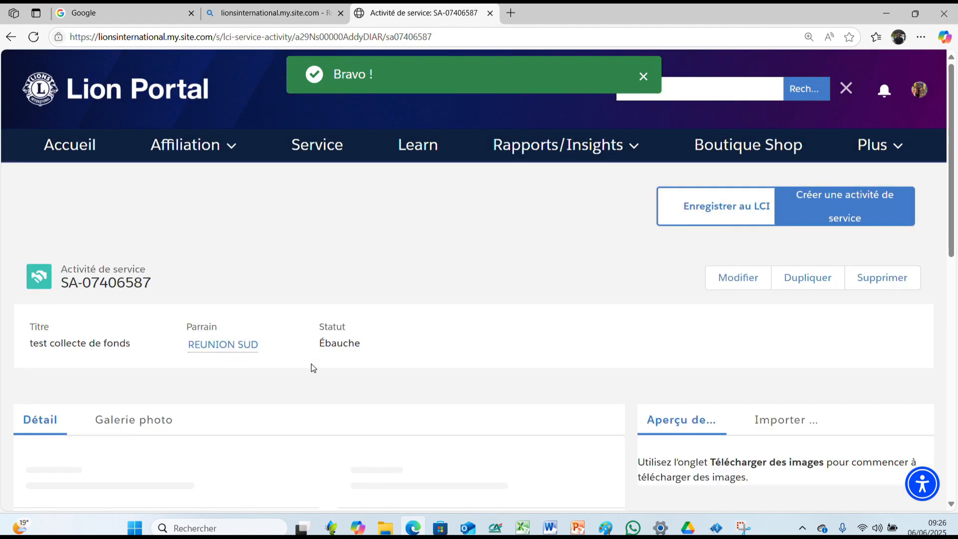
pyautogui.scroll(-3, 299, 384)
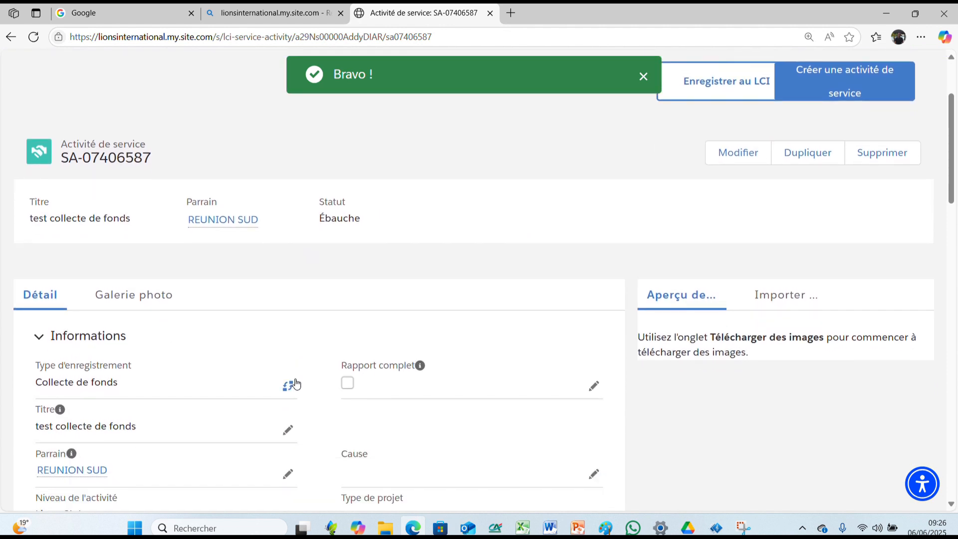
# Set the fundraising activity's Cause to Aide aux victimes de catastrophe and its Type de projet to Mesures en cas d'urgence.
pyautogui.scroll(-1, 301, 383)
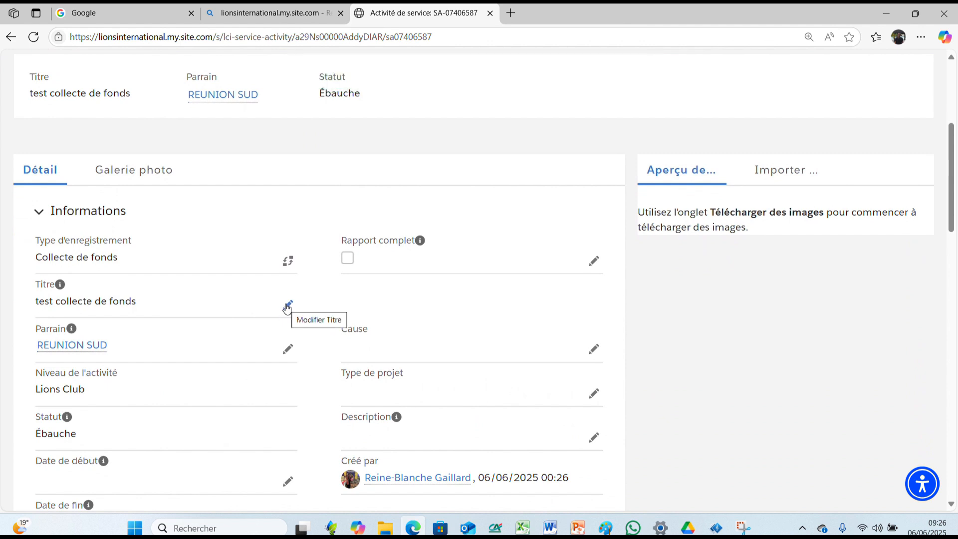
pyautogui.click(595, 351)
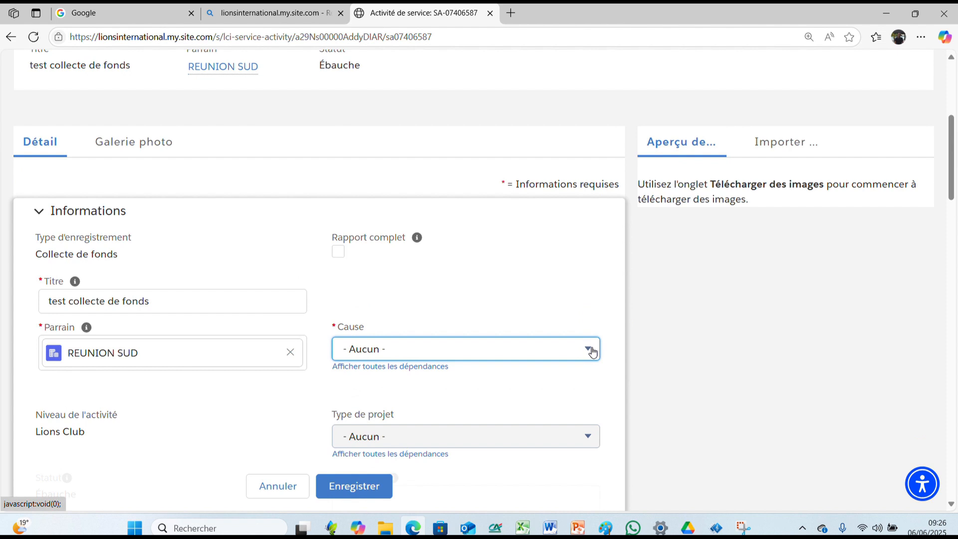
pyautogui.click(592, 351)
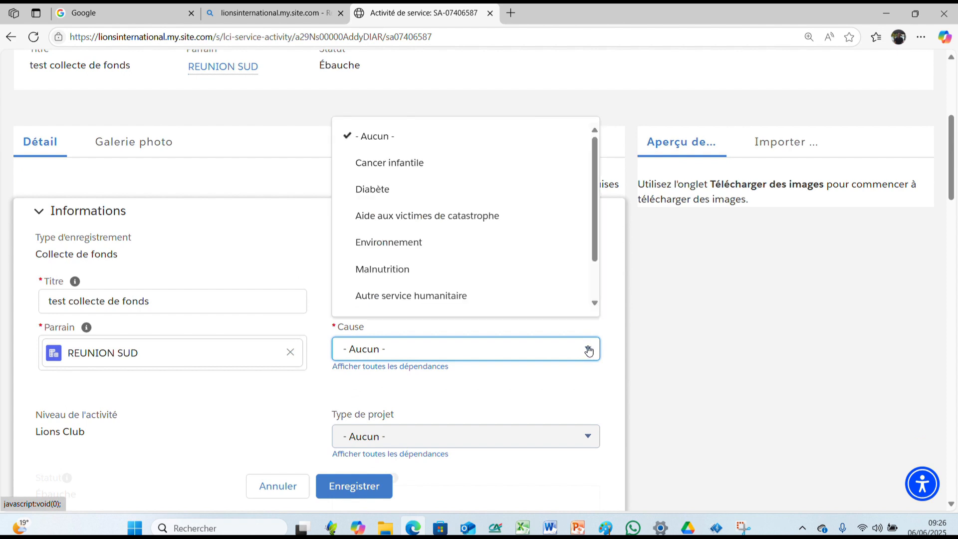
pyautogui.click(406, 219)
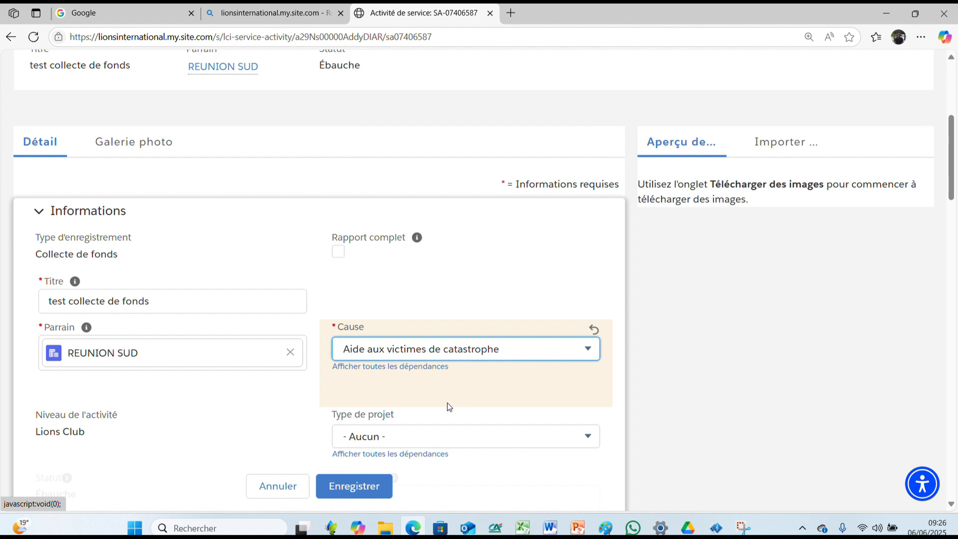
pyautogui.scroll(-2, 478, 414)
pyautogui.click(587, 312)
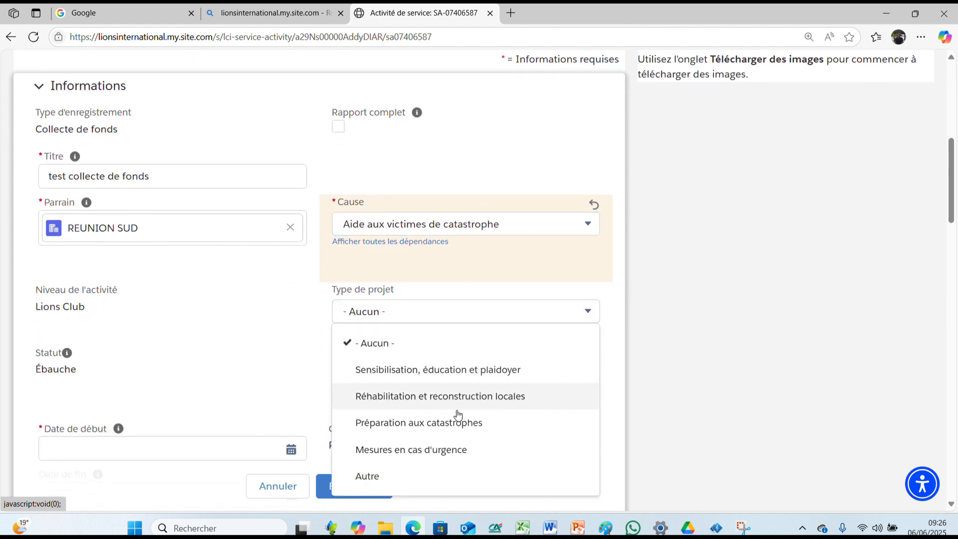
pyautogui.scroll(-1, 437, 423)
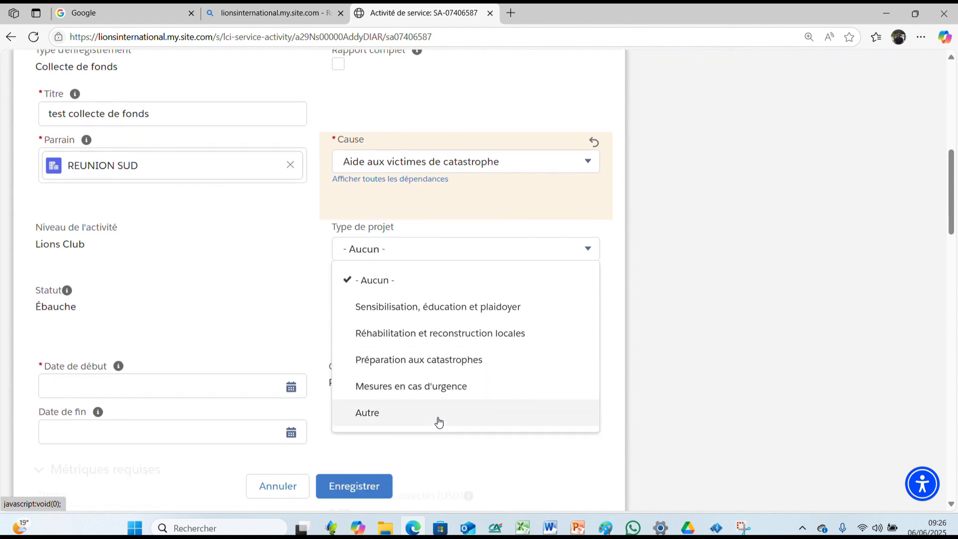
pyautogui.click(424, 383)
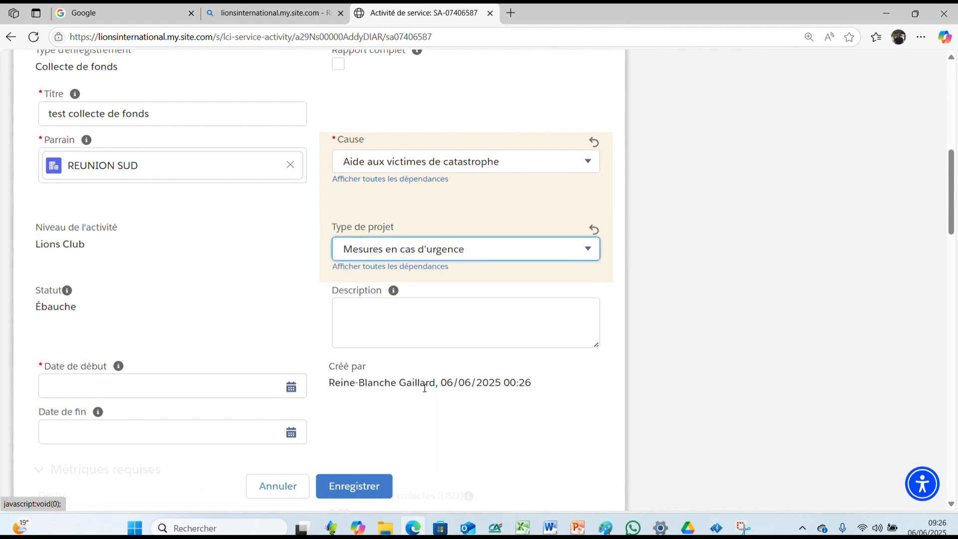
# Enter "collecte pour le cyclone garance" as the fundraising activity's description.
pyautogui.click(430, 321)
pyautogui.write('collecte')
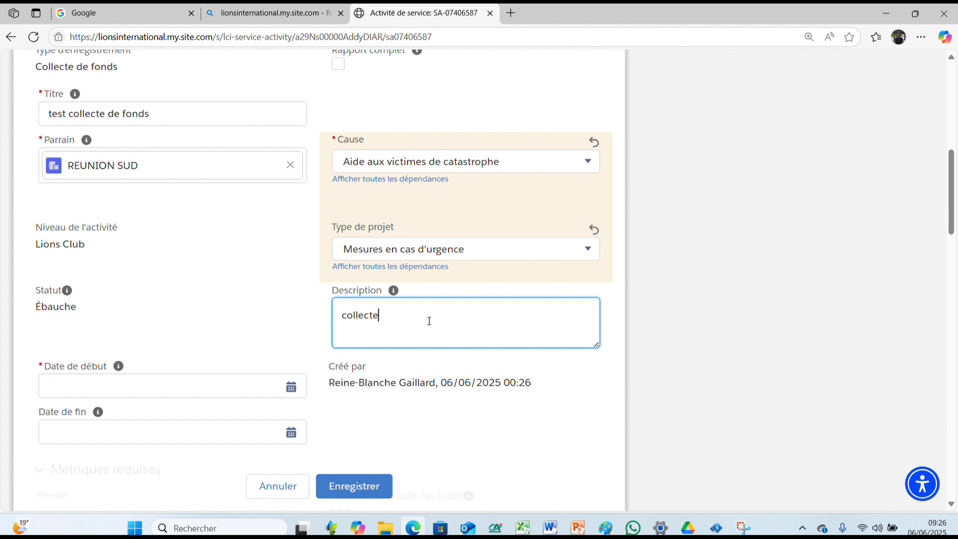
pyautogui.write(' pour le cy')
pyautogui.press('BackSpace')
pyautogui.press('BackSpace')
pyautogui.press('BackSpace')
# Set both the Date de début and the Date de fin of the fundraising activity to 05/06/2025.
pyautogui.click(133, 387)
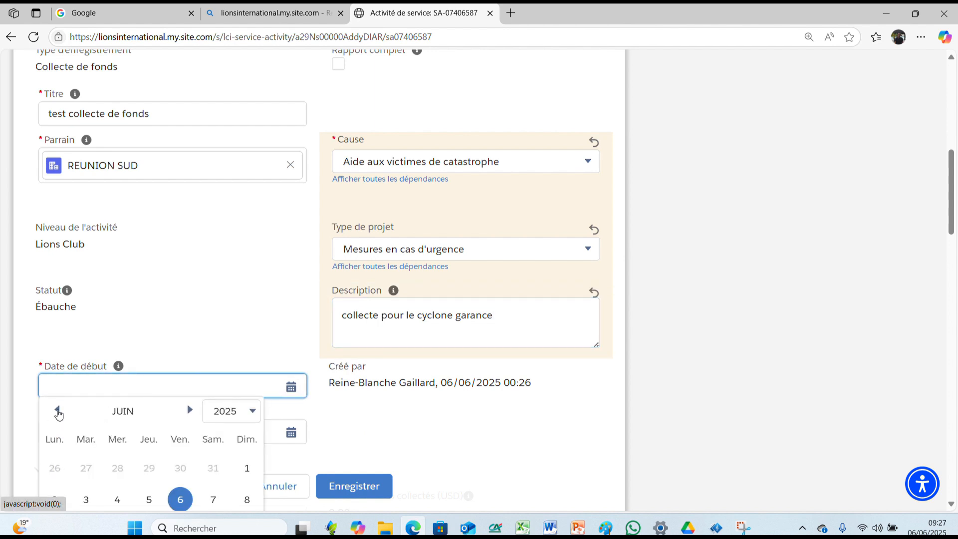
pyautogui.scroll(-1, 138, 435)
pyautogui.scroll(-2, 137, 436)
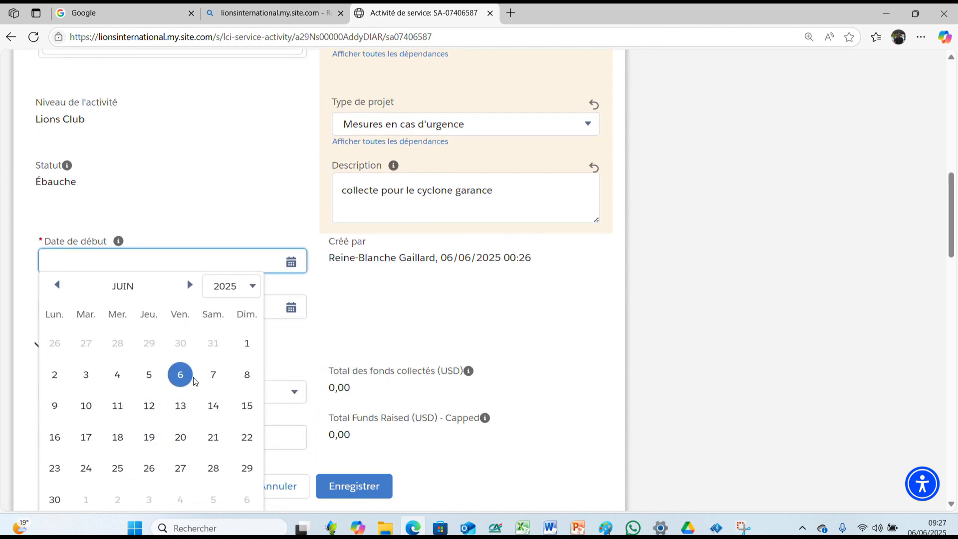
pyautogui.click(146, 378)
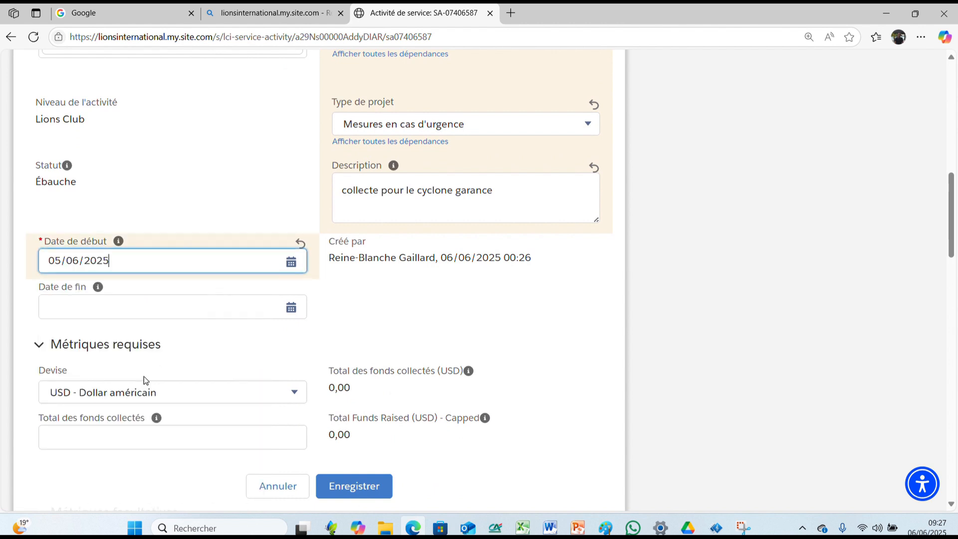
pyautogui.click(84, 307)
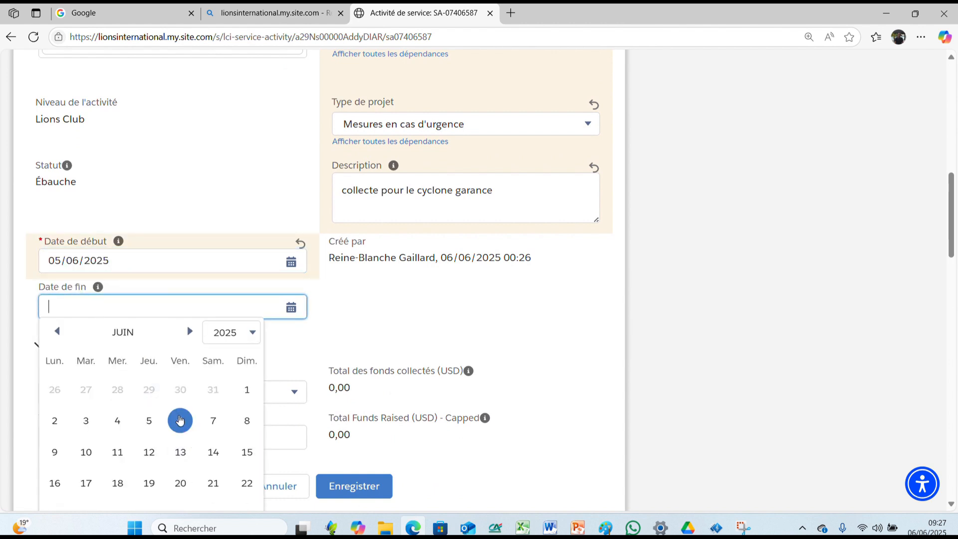
pyautogui.click(149, 419)
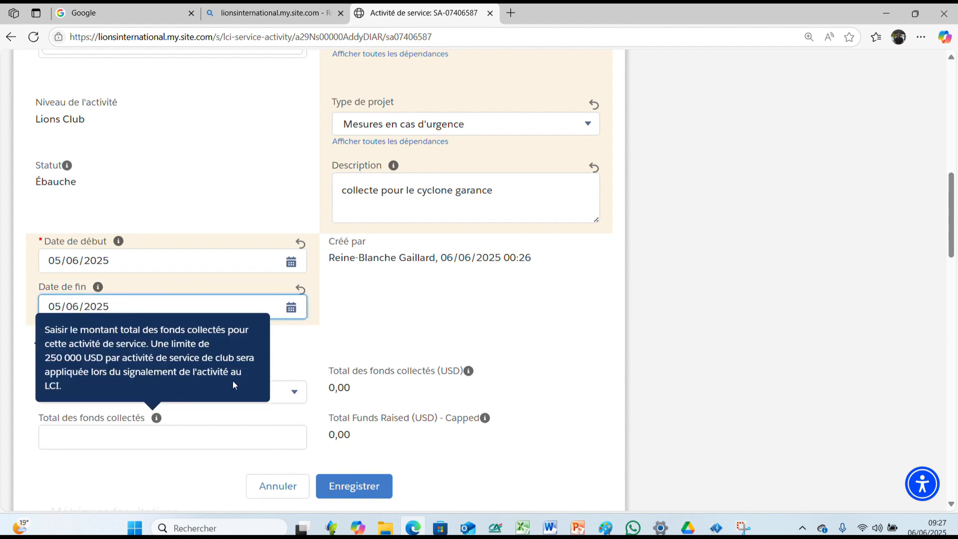
# In the required metrics, set the currency to EUR - Euro and Total des fonds collectés to 1000.
pyautogui.scroll(-2, 410, 375)
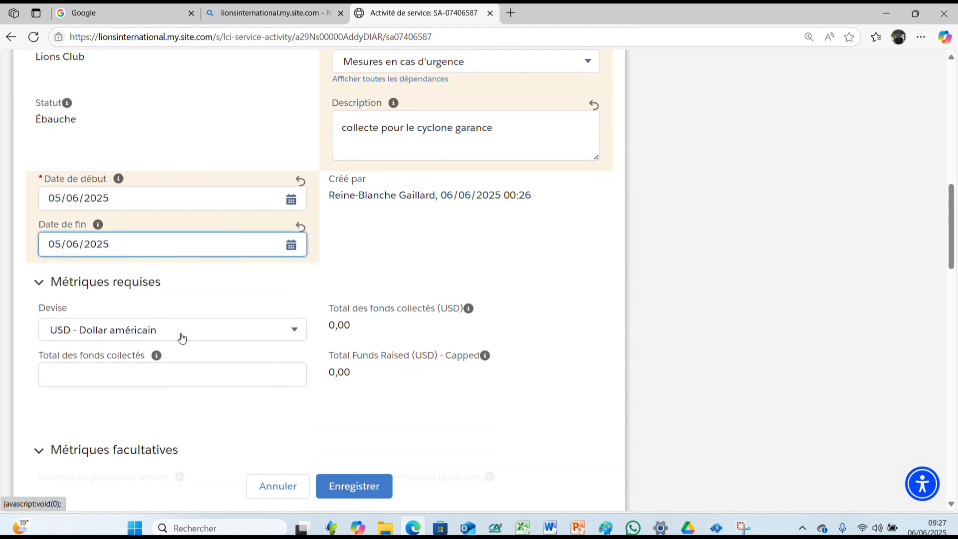
pyautogui.scroll(-2, 200, 335)
pyautogui.click(293, 270)
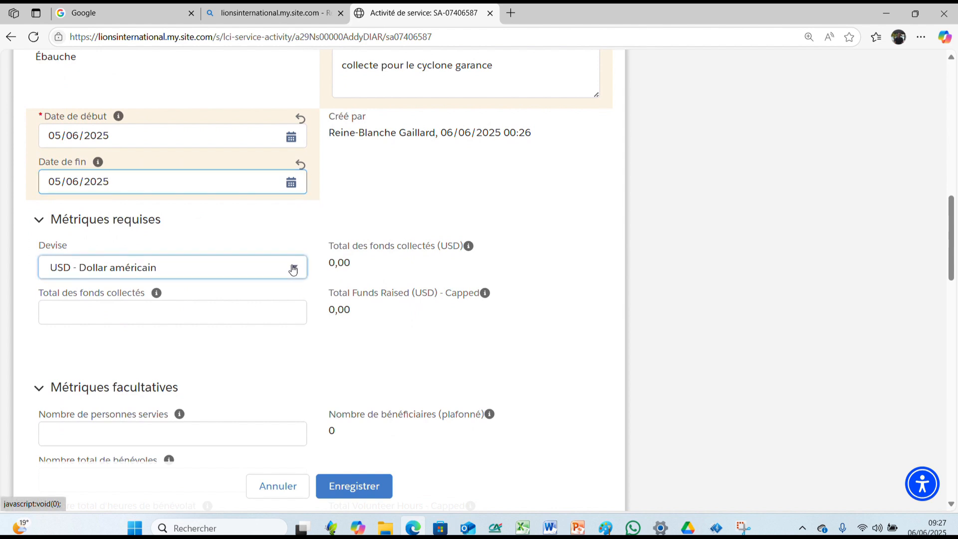
pyautogui.scroll(-1, 173, 375)
pyautogui.scroll(-2, 172, 374)
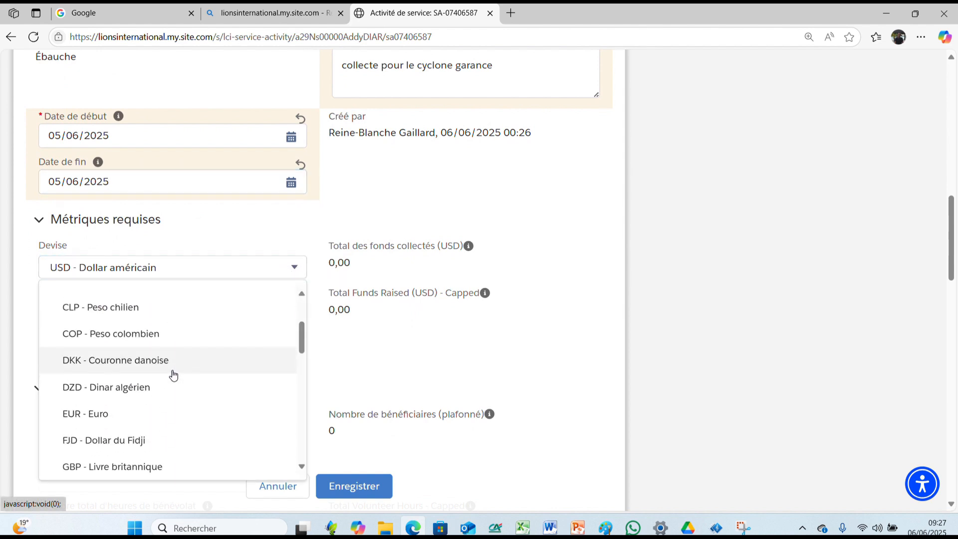
pyautogui.click(100, 415)
pyautogui.click(136, 309)
pyautogui.write('1000')
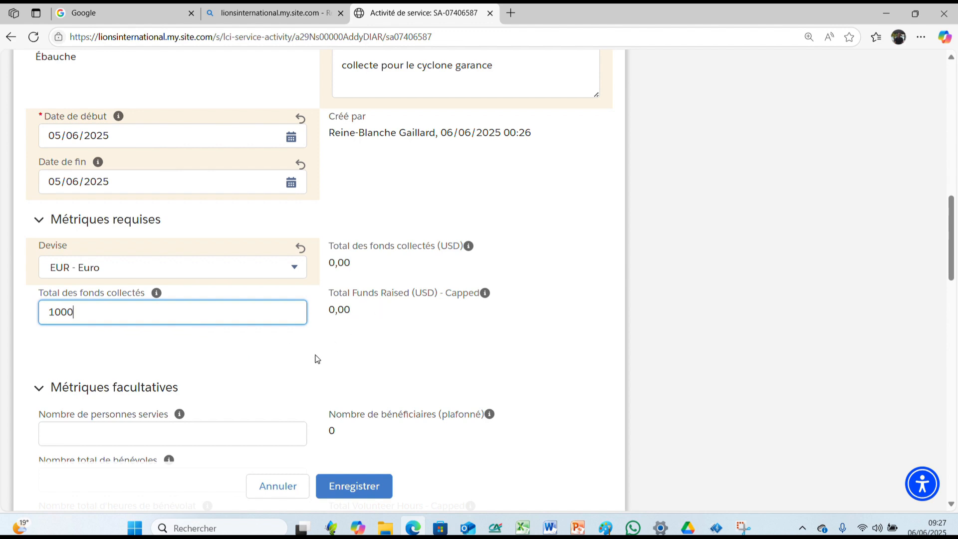
# Collapse the optional metrics and review the Détails supplémentaires section and the values entered for the fundraising activity.
pyautogui.scroll(-1, 319, 356)
pyautogui.click(260, 323)
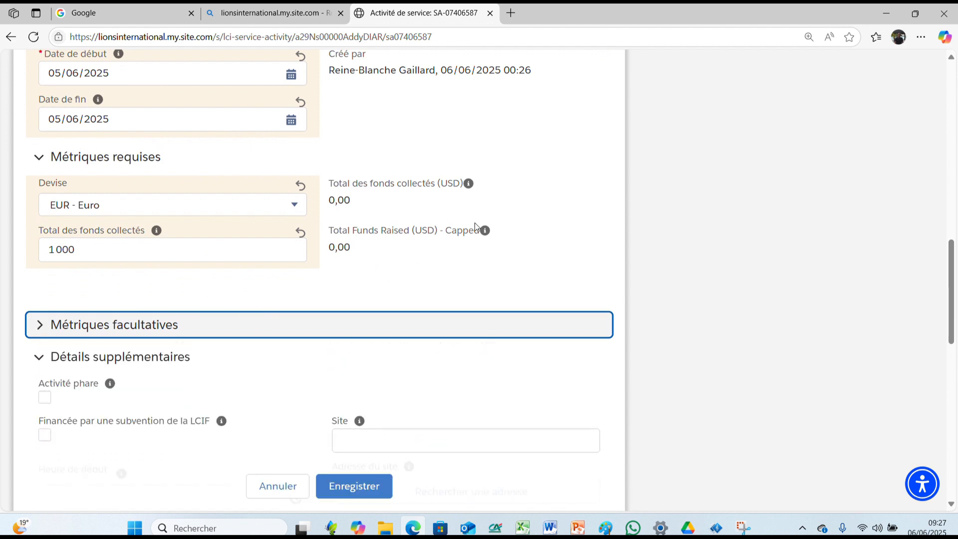
pyautogui.scroll(-2, 165, 277)
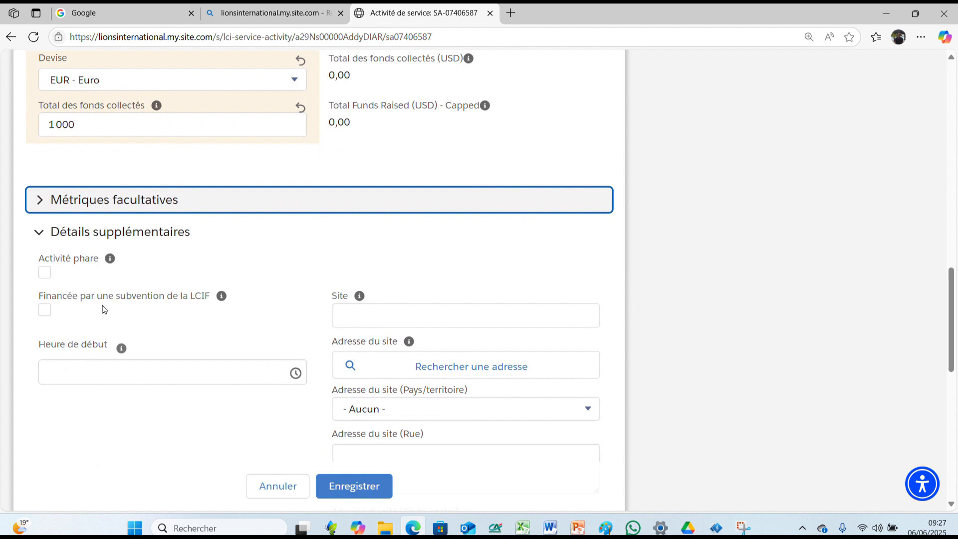
pyautogui.scroll(-1, 283, 315)
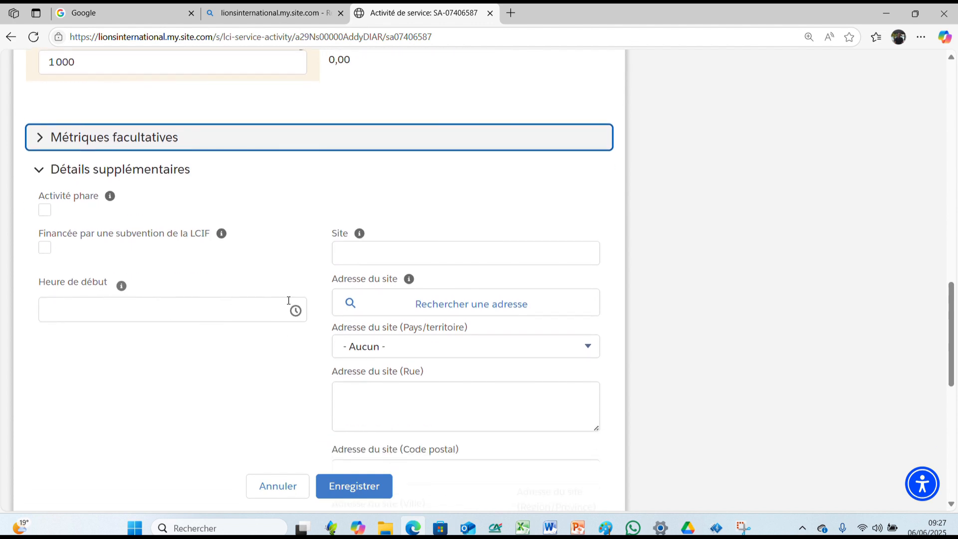
pyautogui.scroll(4, 531, 325)
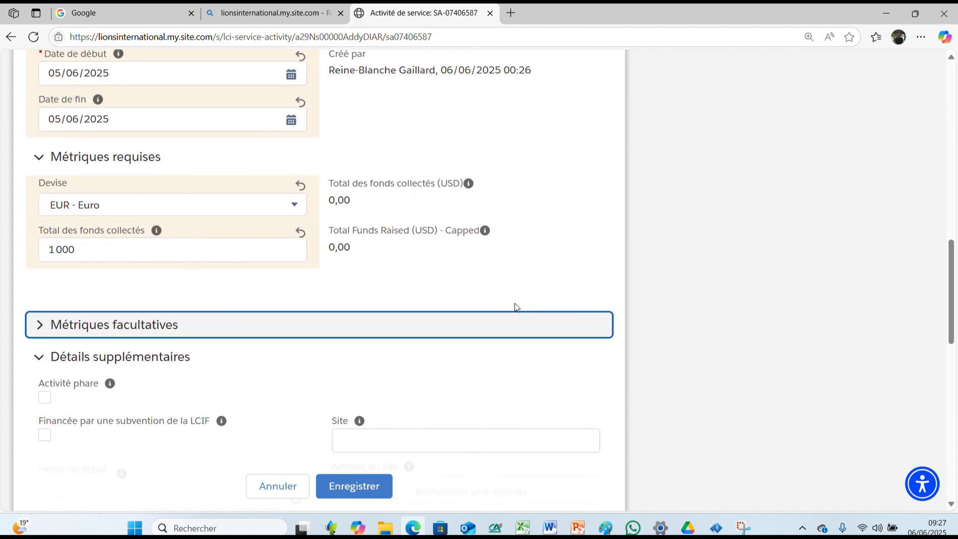
pyautogui.scroll(3, 516, 300)
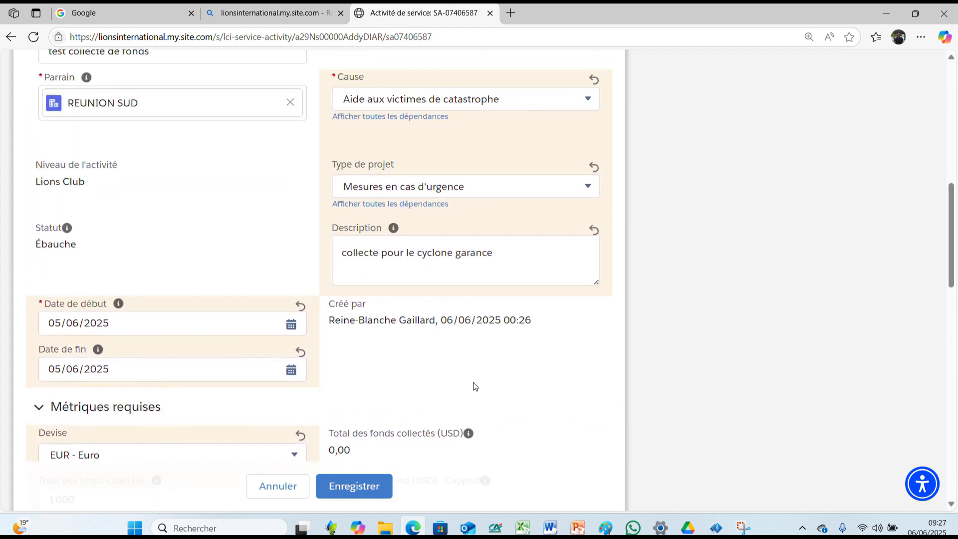
pyautogui.scroll(2, 284, 487)
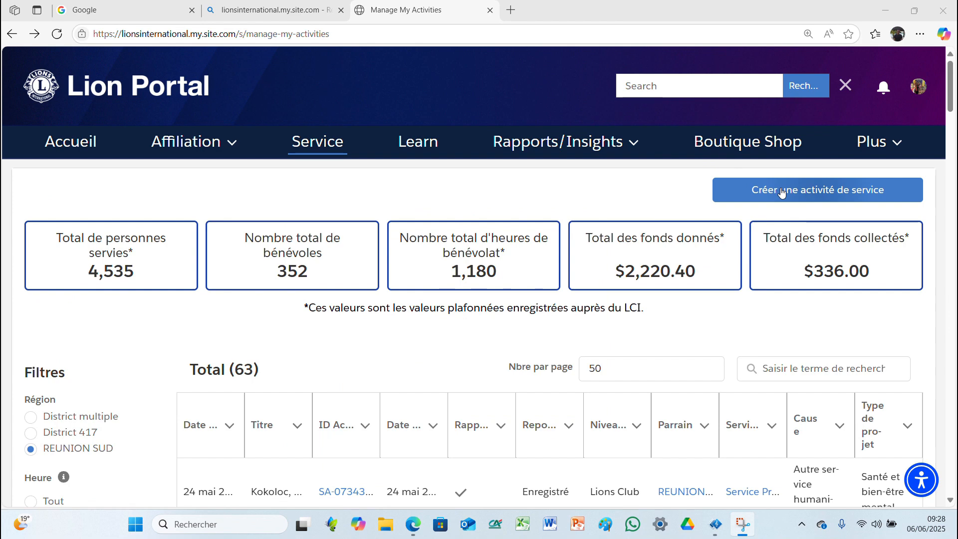
# Start a new service activity from the activities overview and choose REUNION SUD as its sponsoring club.
pyautogui.click(782, 192)
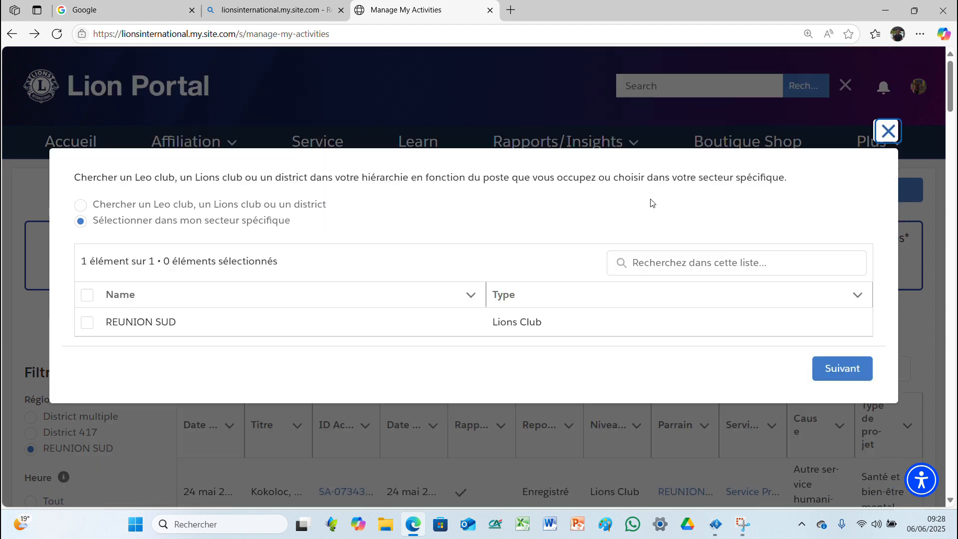
pyautogui.click(84, 324)
pyautogui.click(832, 367)
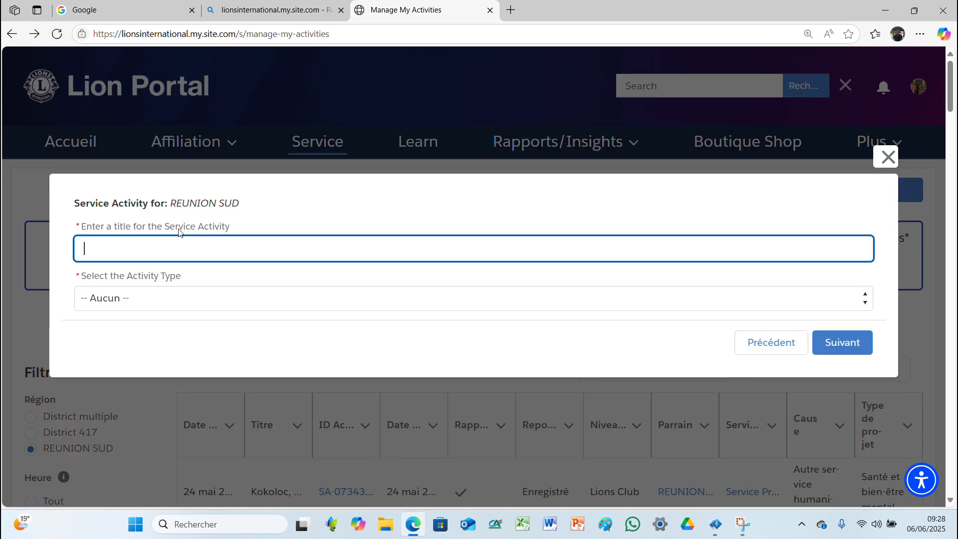
# Title the activity "test réunion", set its type to Réunion and create it.
pyautogui.click(148, 246)
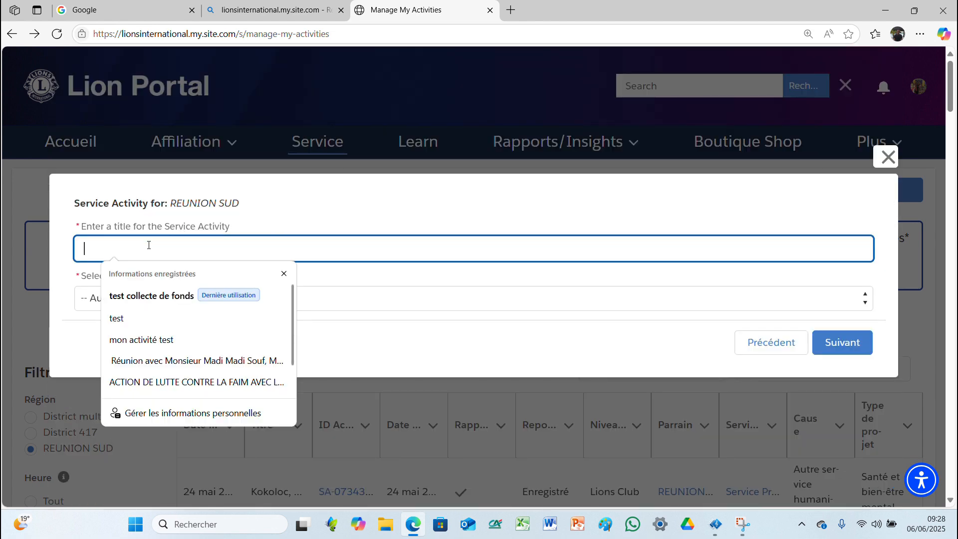
pyautogui.write('tes')
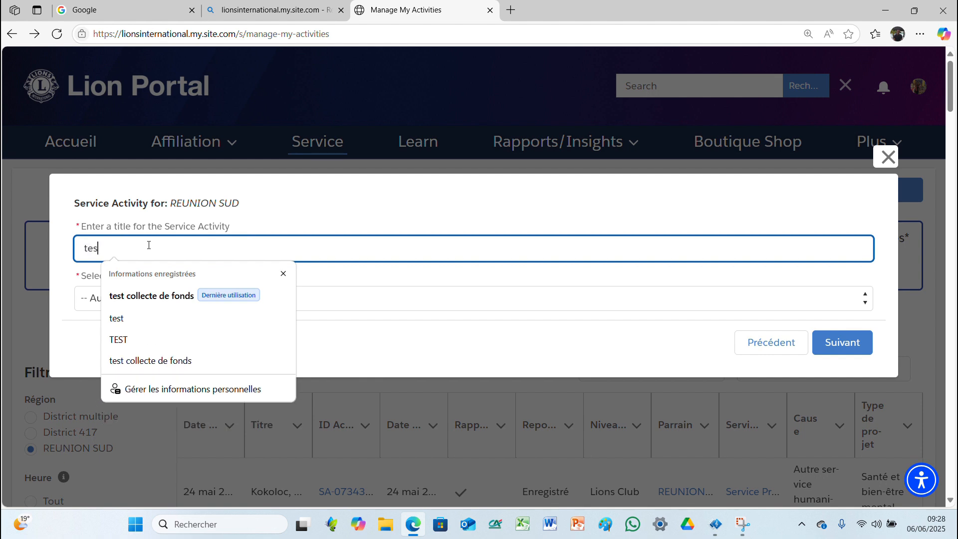
pyautogui.write('t r')
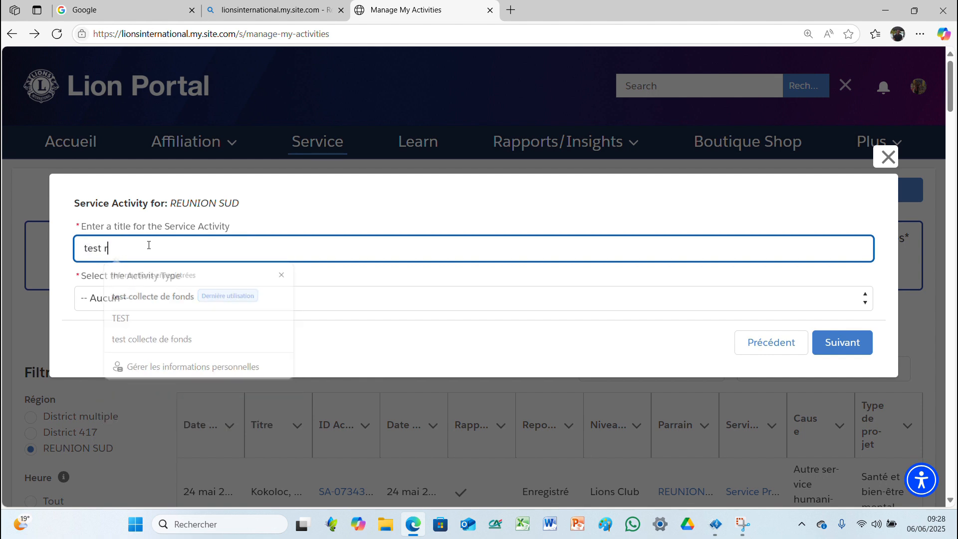
pyautogui.write('éunion')
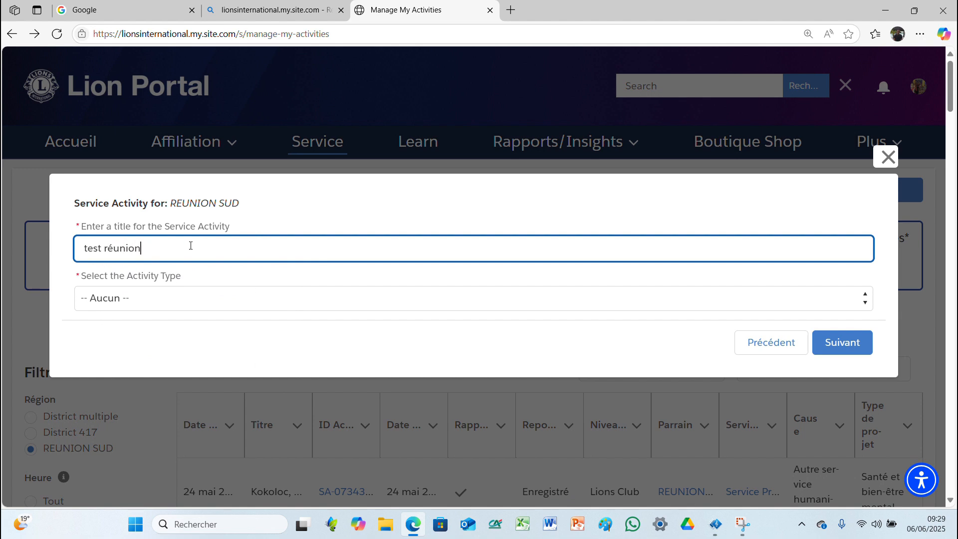
pyautogui.click(866, 298)
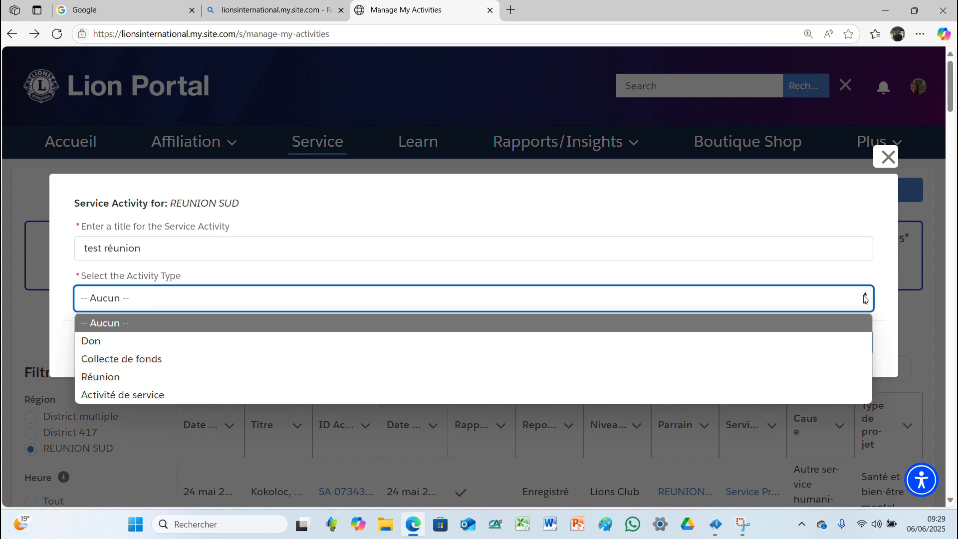
pyautogui.click(206, 378)
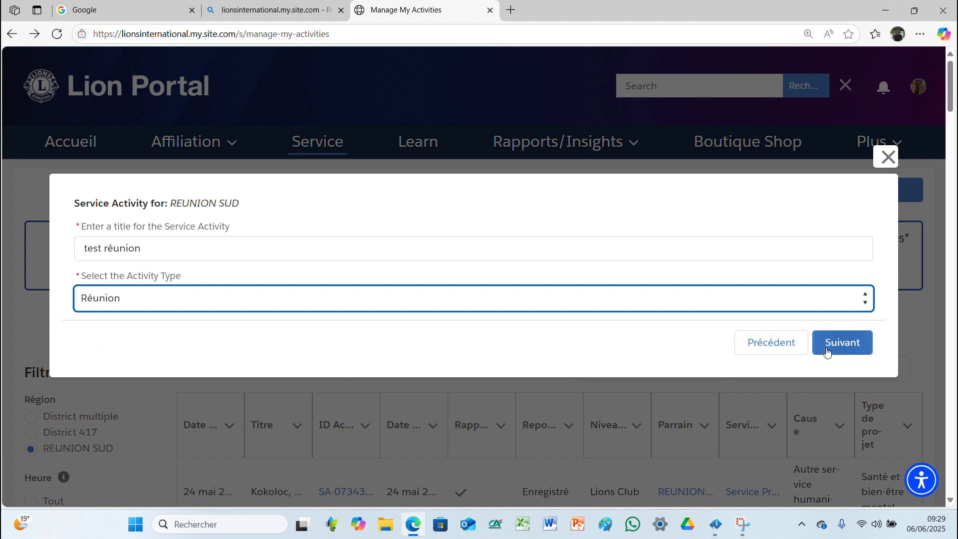
pyautogui.click(843, 343)
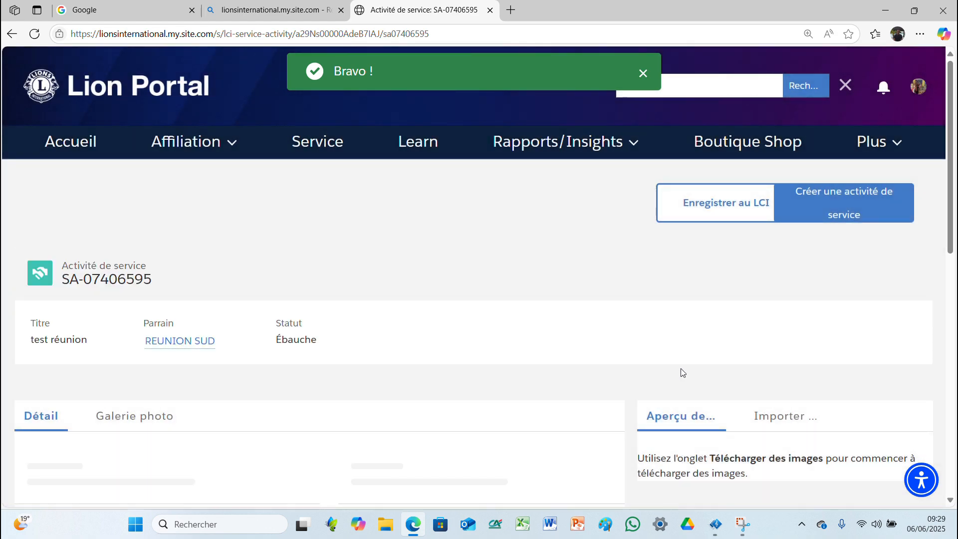
# Open the meeting activity's information for editing and enter the description "RS du 05/06/2025 odj ...".
pyautogui.scroll(-6, 425, 346)
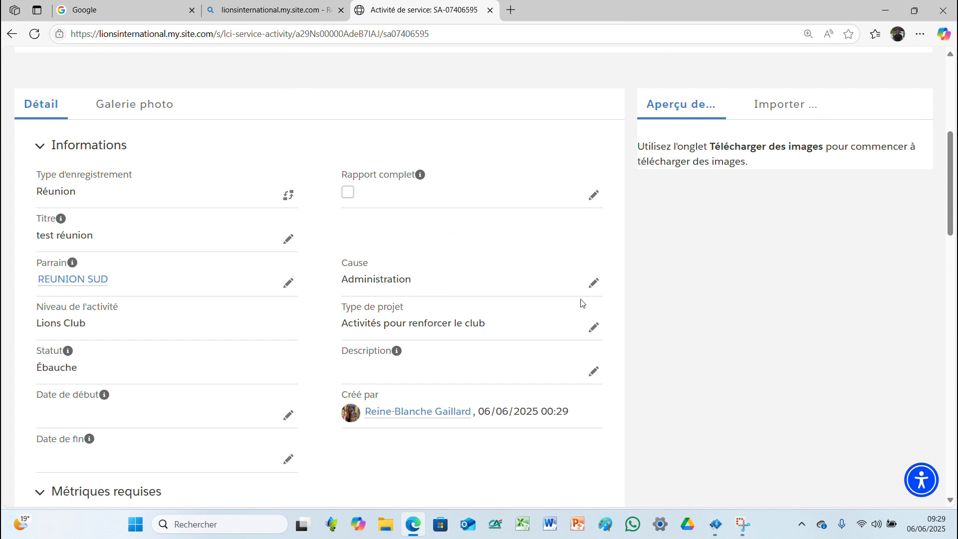
pyautogui.click(594, 284)
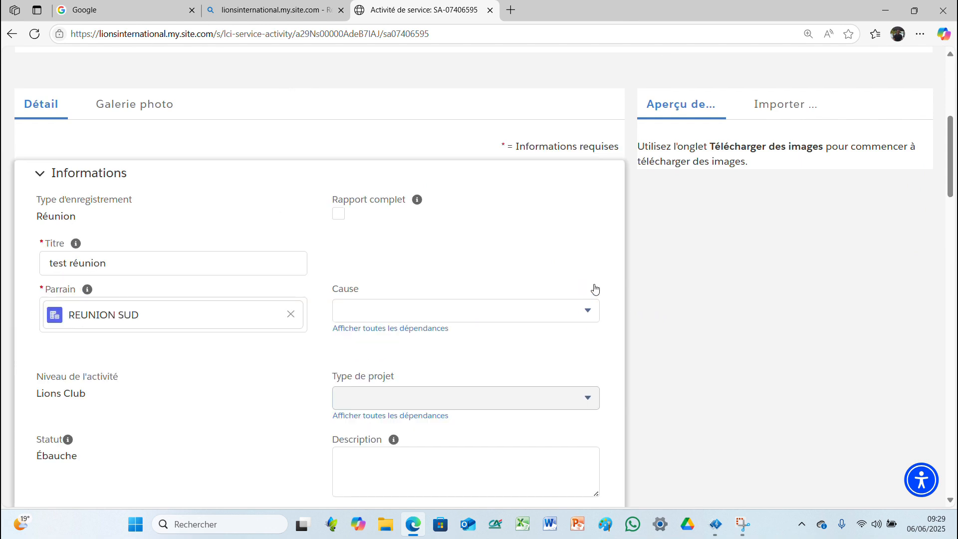
pyautogui.scroll(-1, 552, 381)
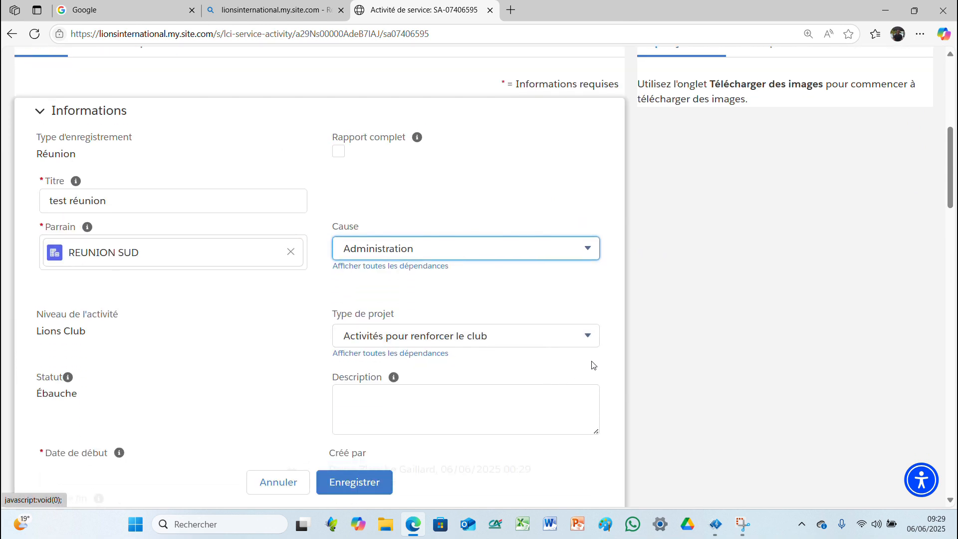
pyautogui.click(588, 339)
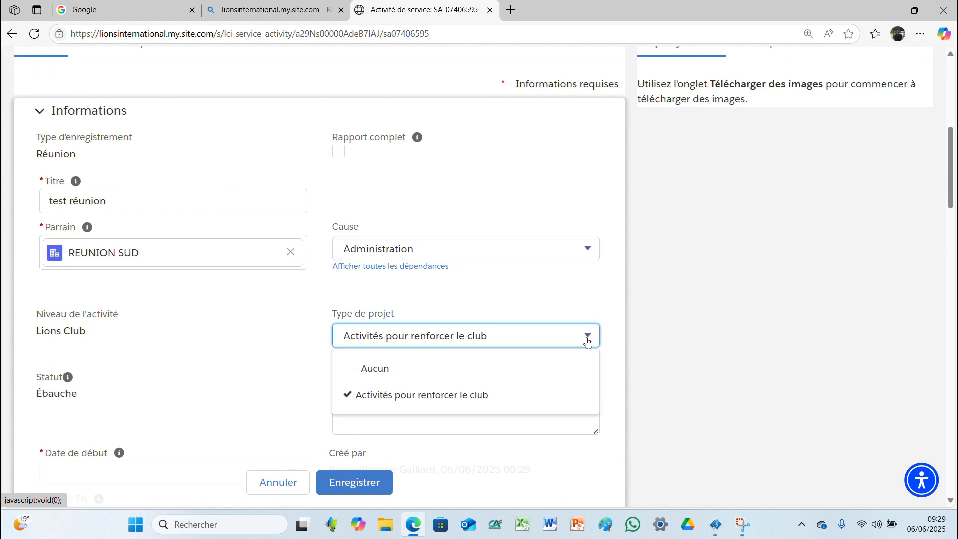
pyautogui.click(588, 341)
pyautogui.click(434, 415)
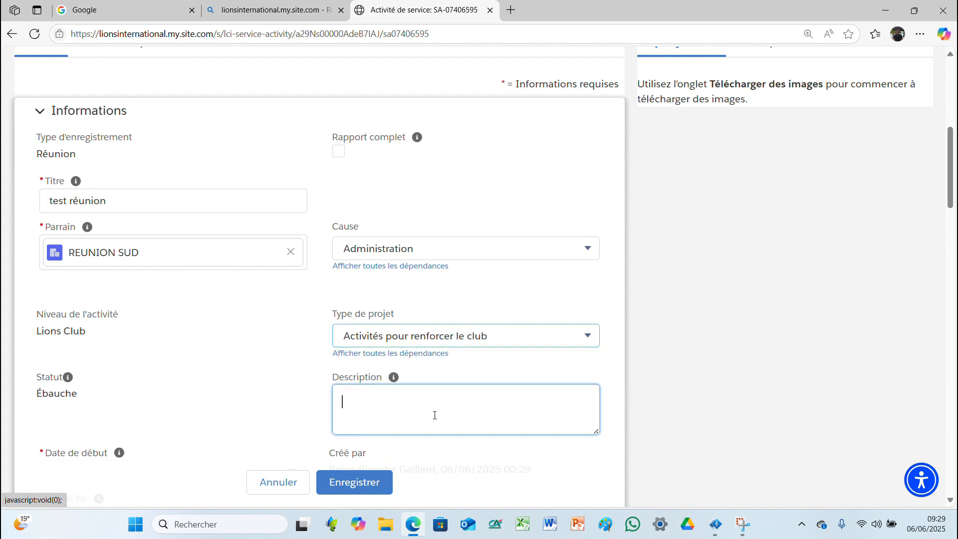
pyautogui.press('capslock')
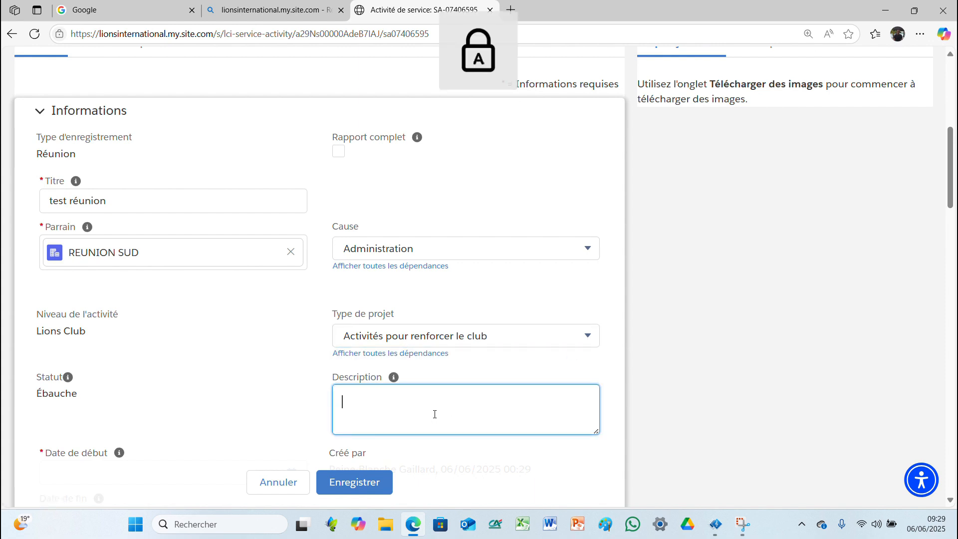
pyautogui.write('RS')
pyautogui.press('capslock')
pyautogui.write('du')
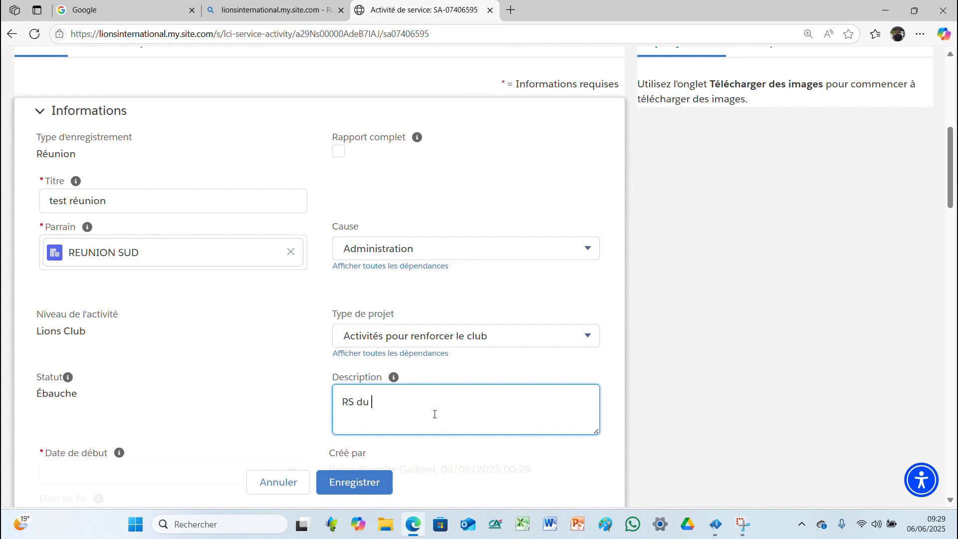
pyautogui.write(' 05/06/2025 odj ...')
# Set both the Date de début and the Date de fin of the meeting to 05/06/2025.
pyautogui.scroll(-1, 465, 405)
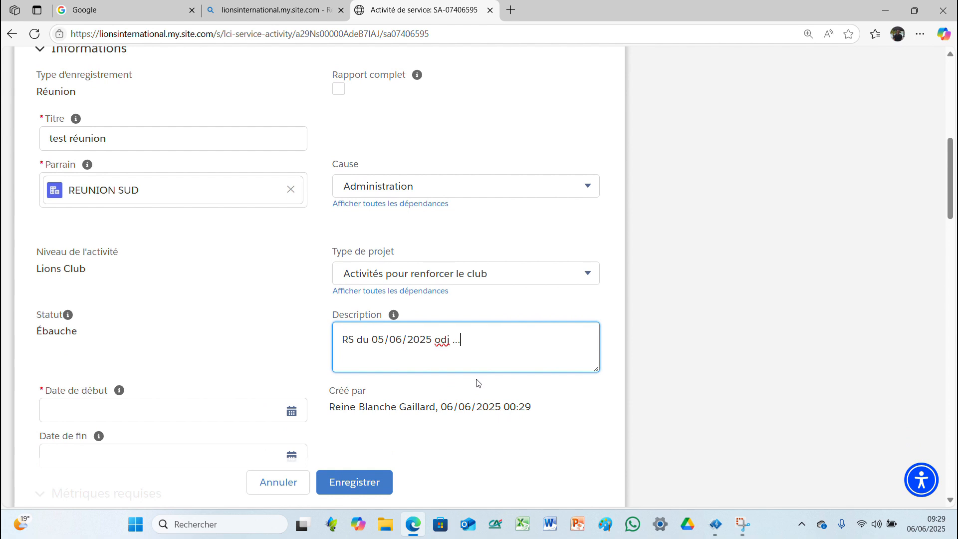
pyautogui.scroll(-1, 206, 381)
pyautogui.click(49, 349)
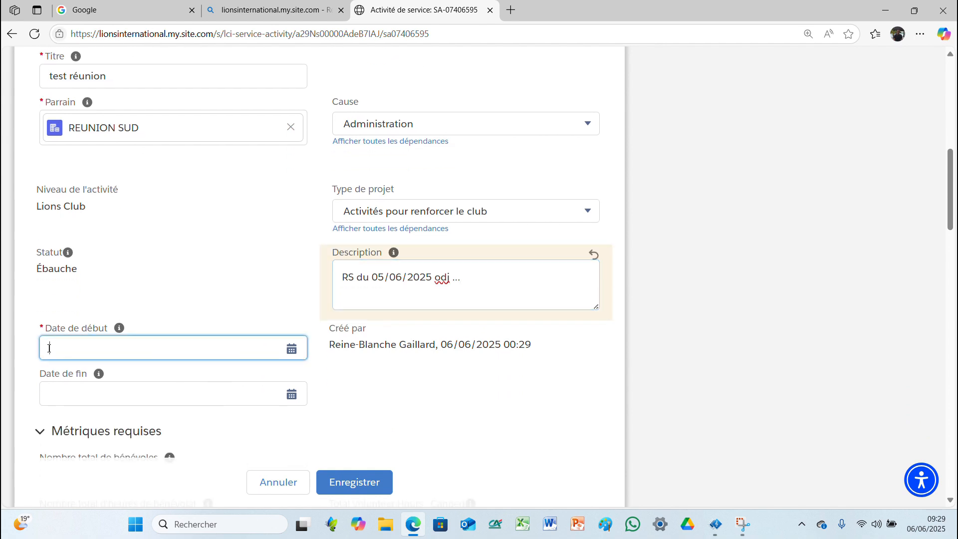
pyautogui.click(150, 462)
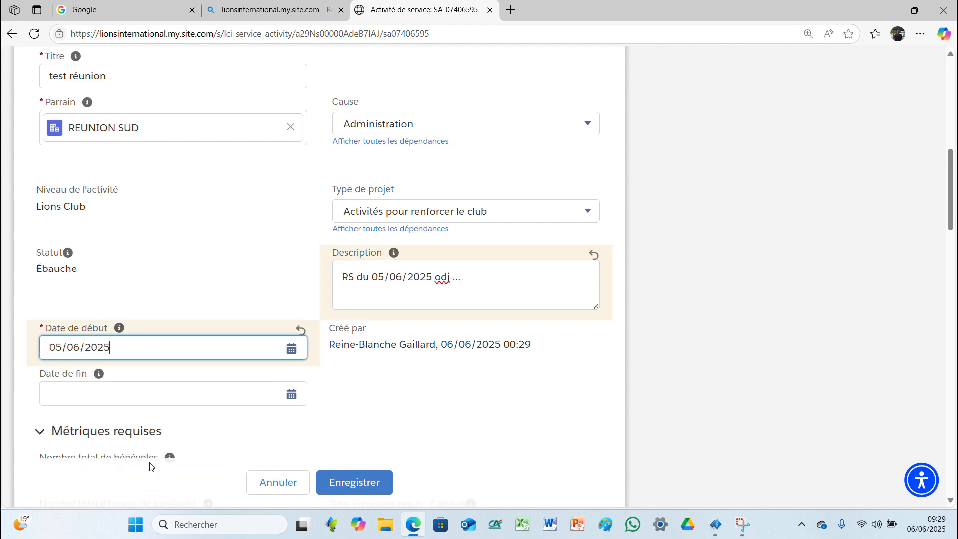
pyautogui.click(86, 397)
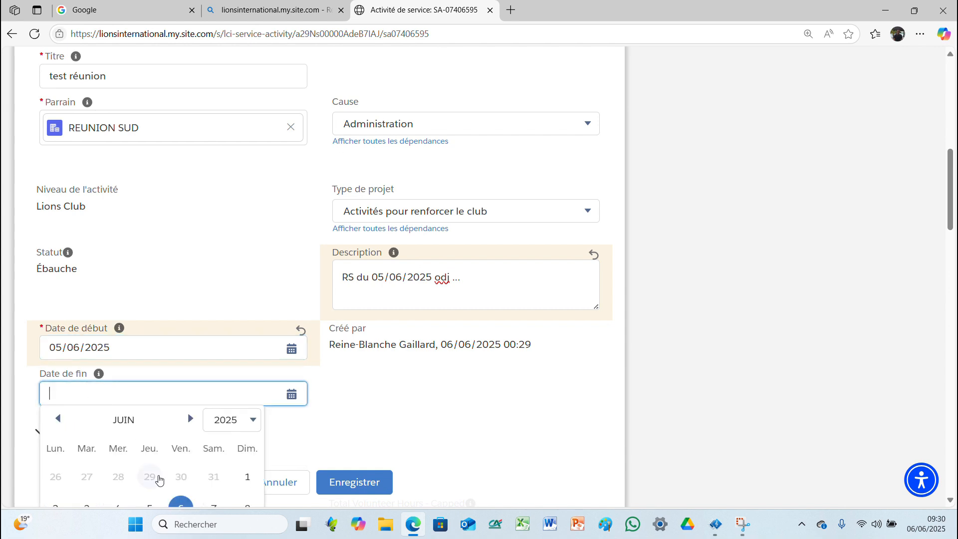
pyautogui.scroll(-1, 161, 474)
pyautogui.click(150, 447)
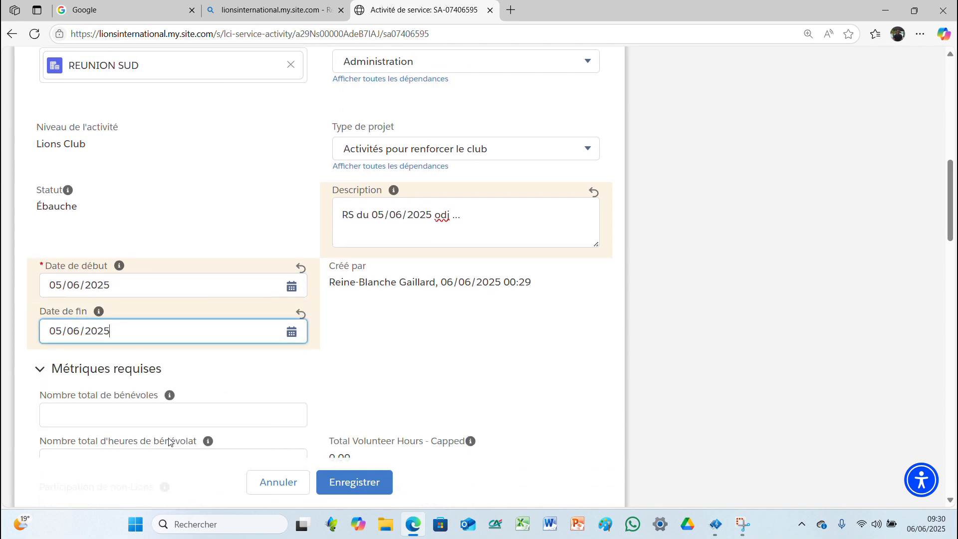
# In the required metrics, set Nombre total de bénévoles to 10 and Nombre total d'heures de bénévolat to 10.
pyautogui.scroll(-1, 269, 386)
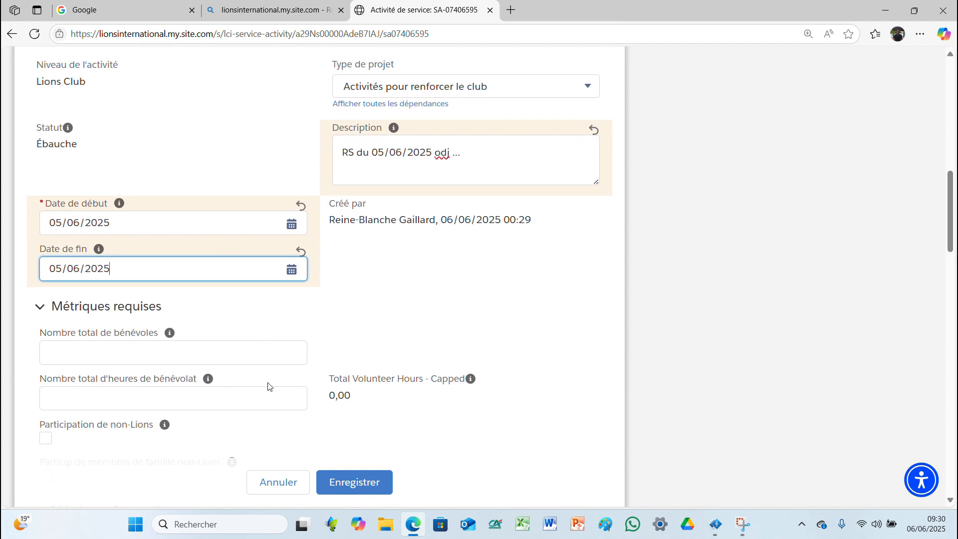
pyautogui.click(161, 353)
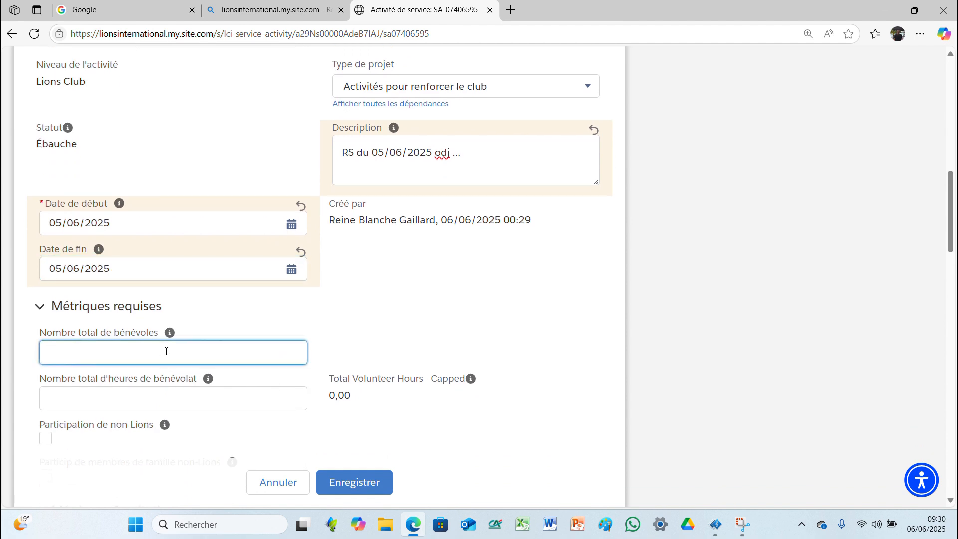
pyautogui.scroll(-1, 199, 350)
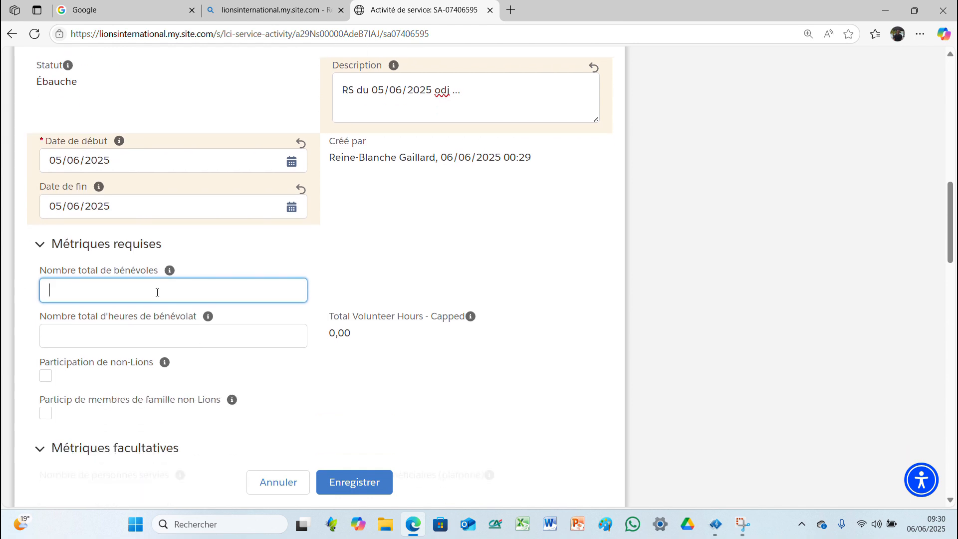
pyautogui.write('10')
pyautogui.scroll(-1, 149, 344)
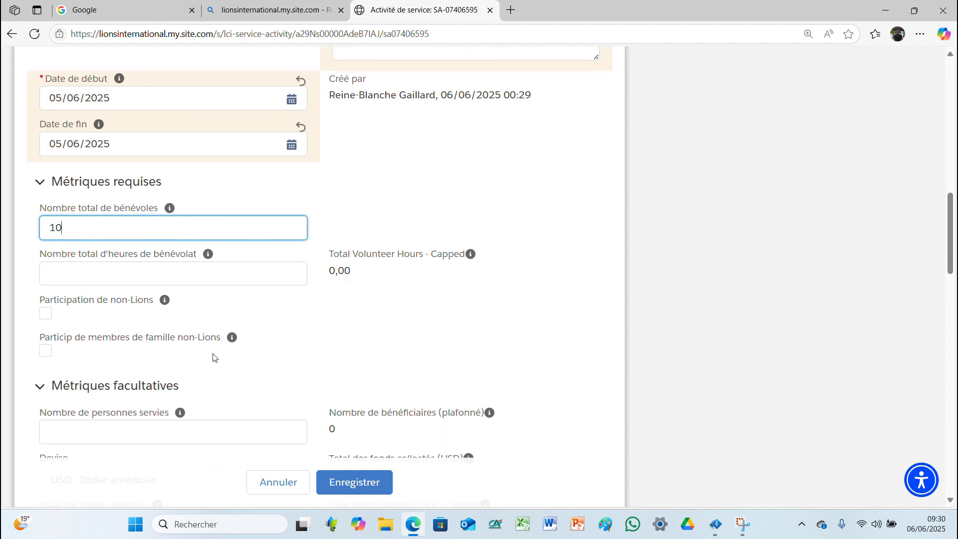
pyautogui.click(127, 268)
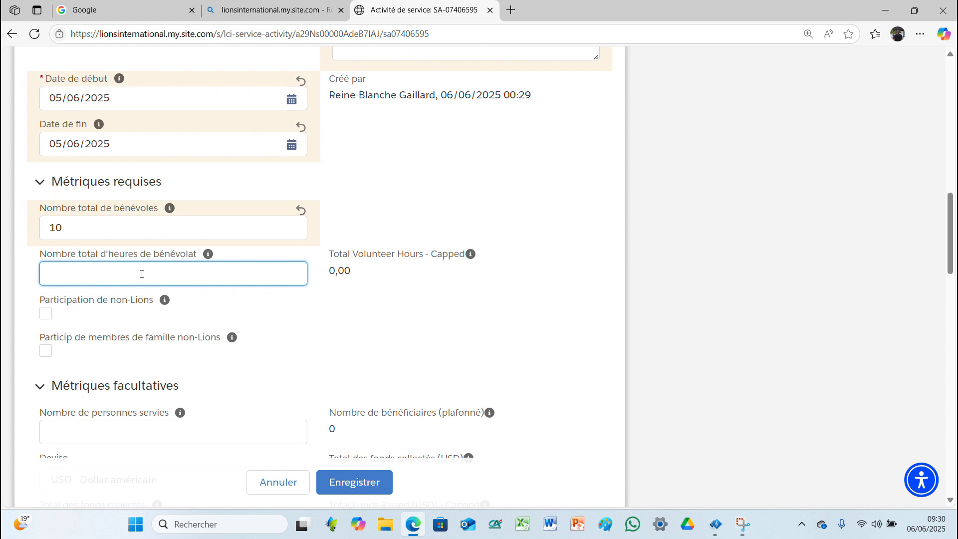
pyautogui.write('10')
pyautogui.scroll(-2, 196, 370)
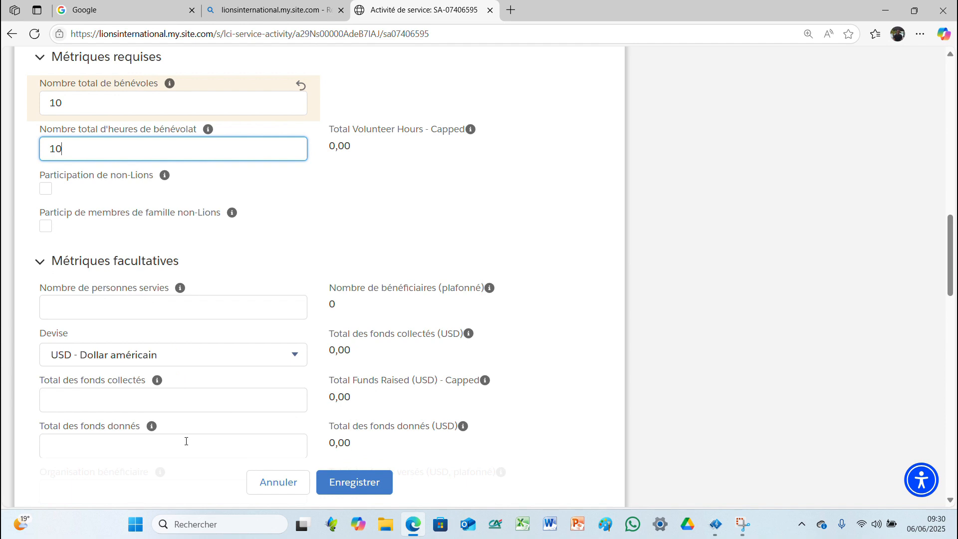
pyautogui.scroll(7, 432, 318)
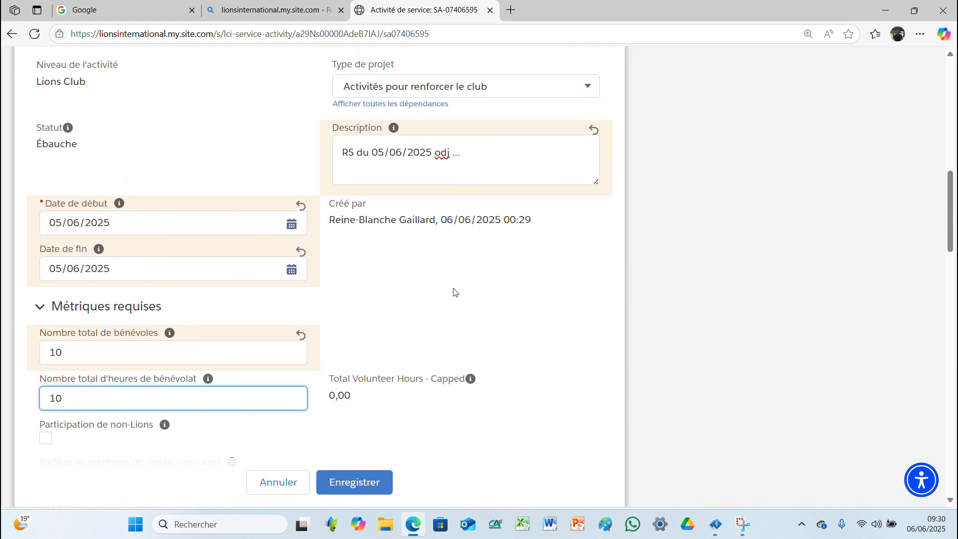
pyautogui.scroll(4, 455, 292)
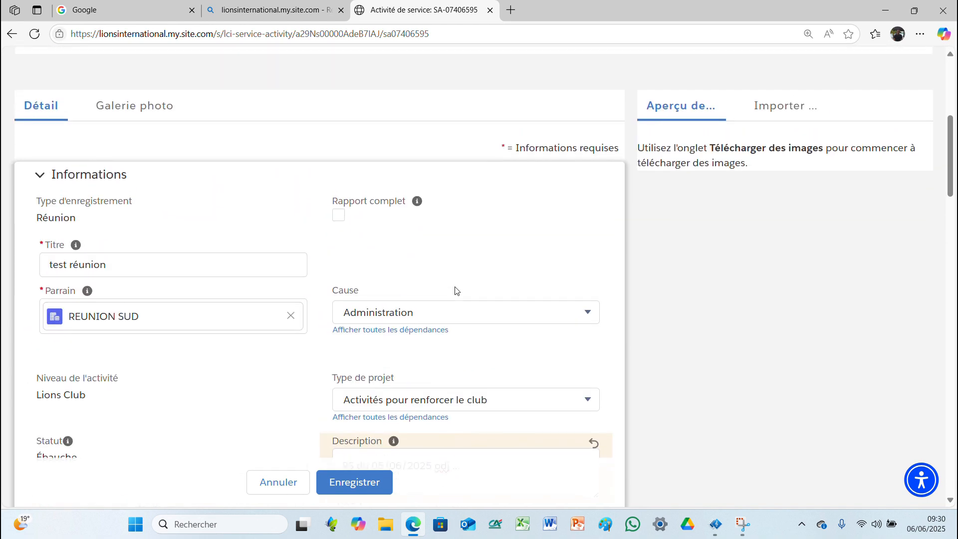
pyautogui.scroll(-1, 457, 291)
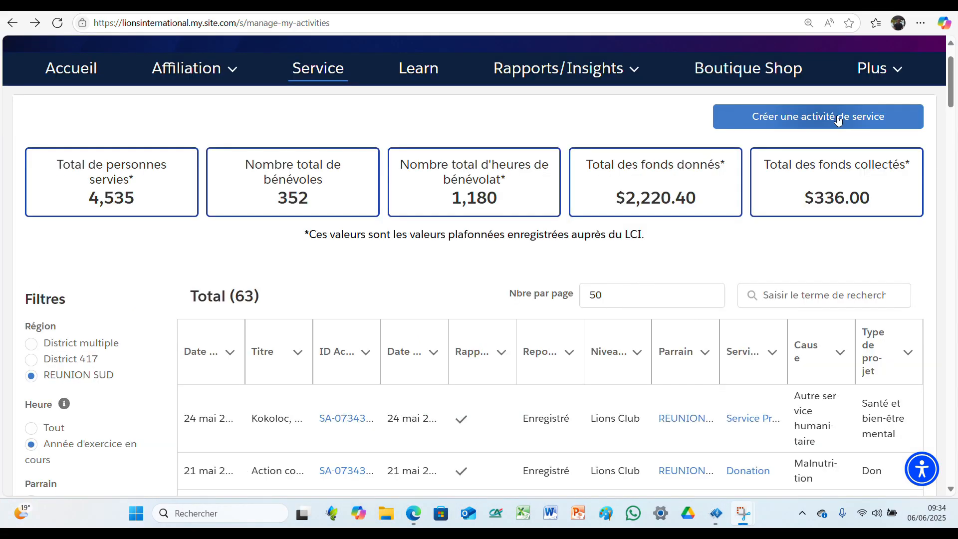
# Start another service activity from the activities overview with REUNION SUD as its sponsoring club.
pyautogui.click(838, 119)
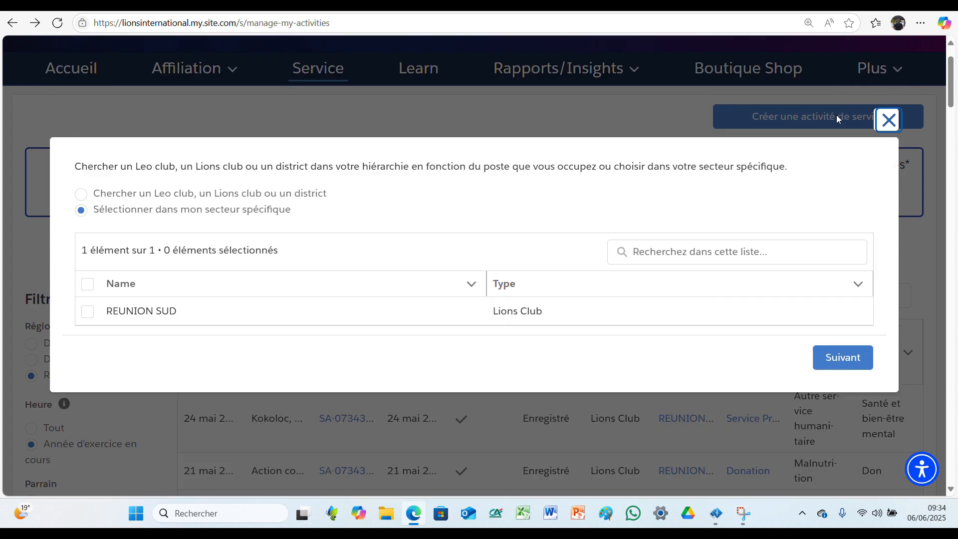
pyautogui.click(86, 312)
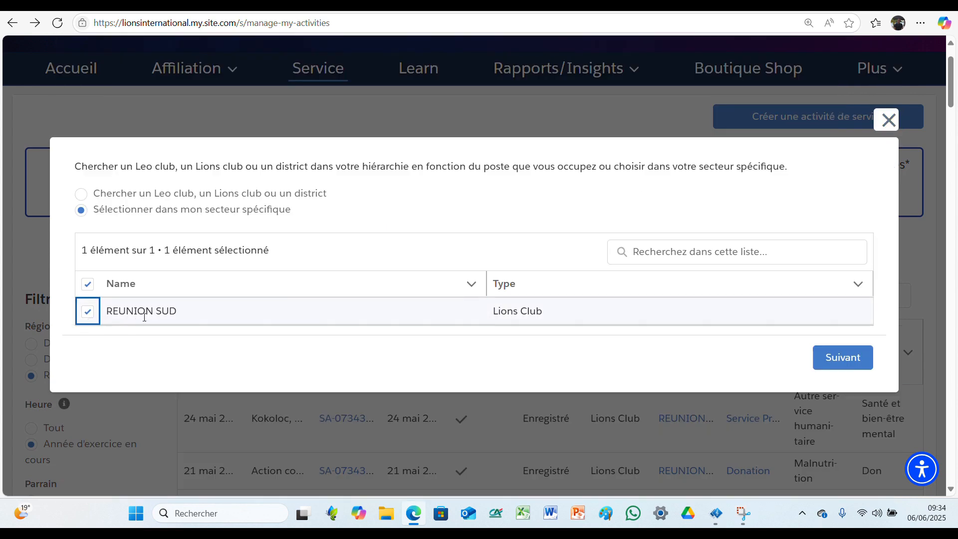
pyautogui.click(840, 358)
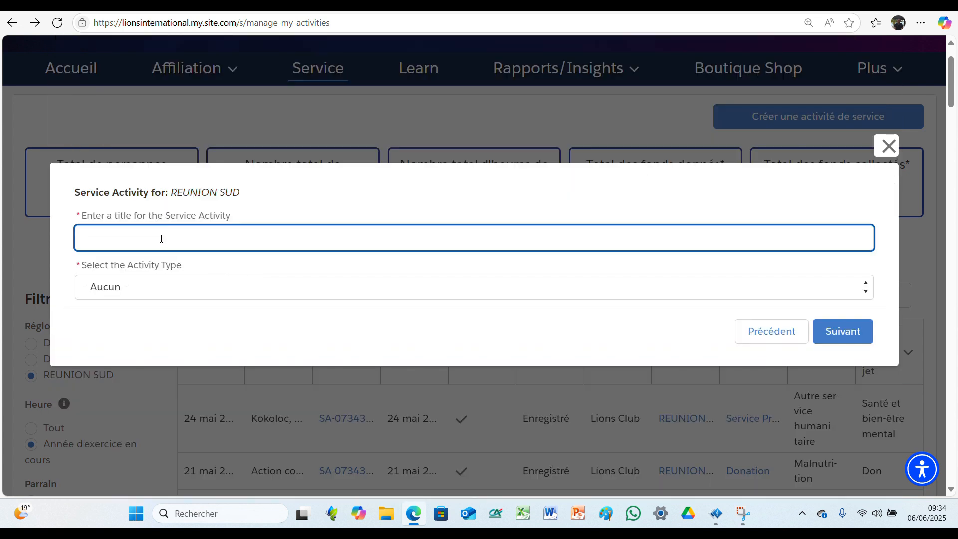
# Title the activity "autre activité de service exemple", set its type to Activité de service and create it.
pyautogui.click(161, 239)
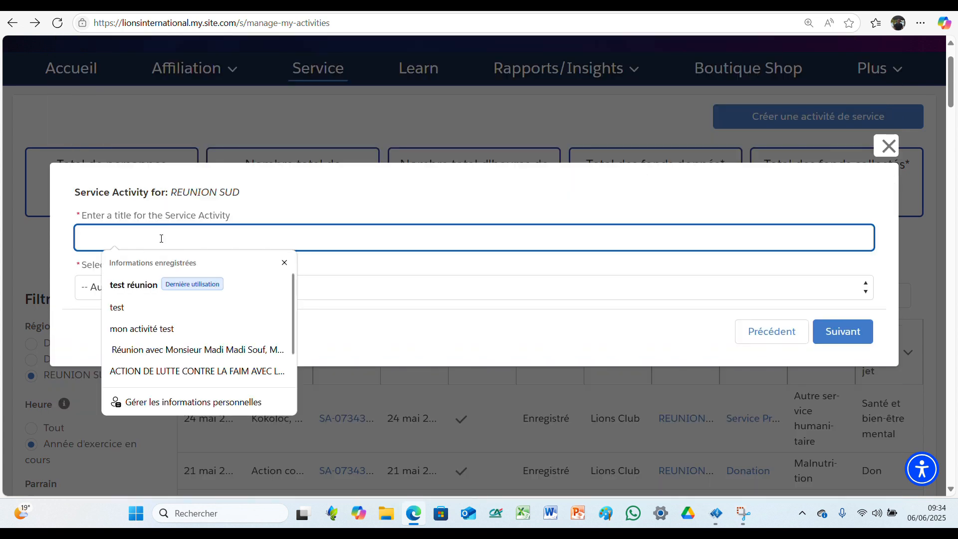
pyautogui.write('au')
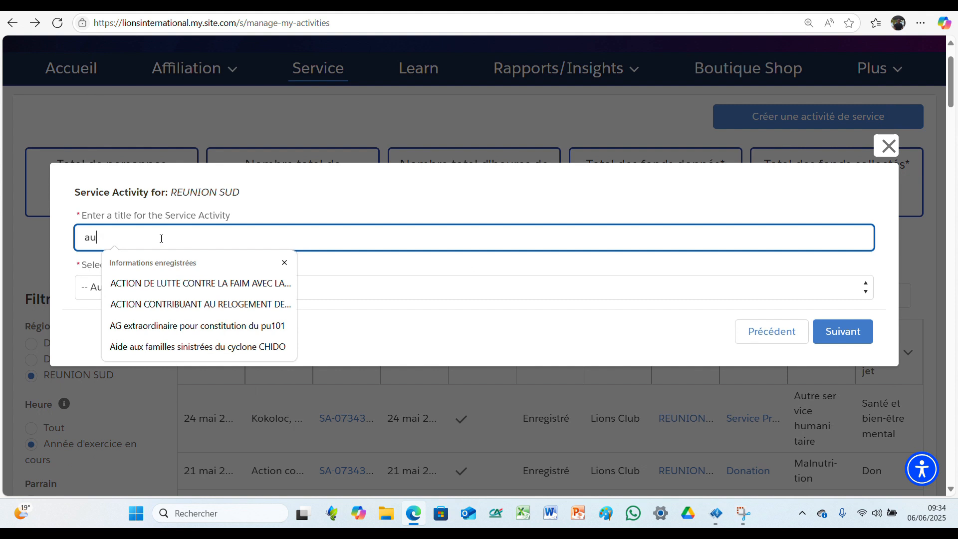
pyautogui.write('treb')
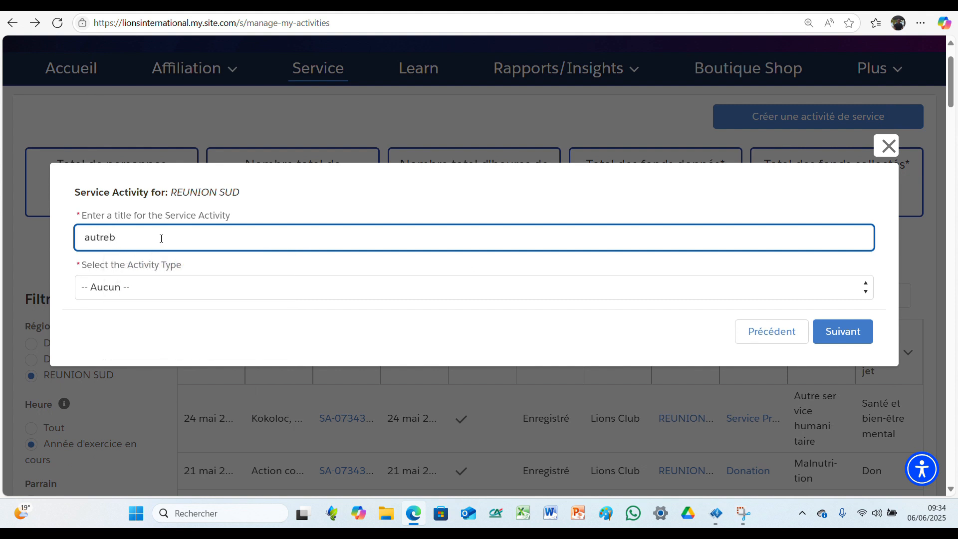
pyautogui.write('activite de service exemple')
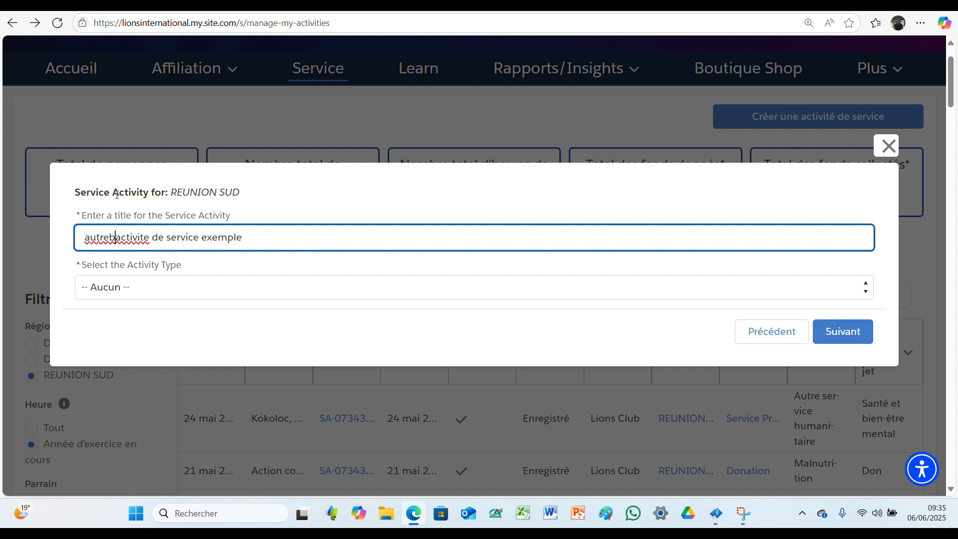
pyautogui.press('BackSpace')
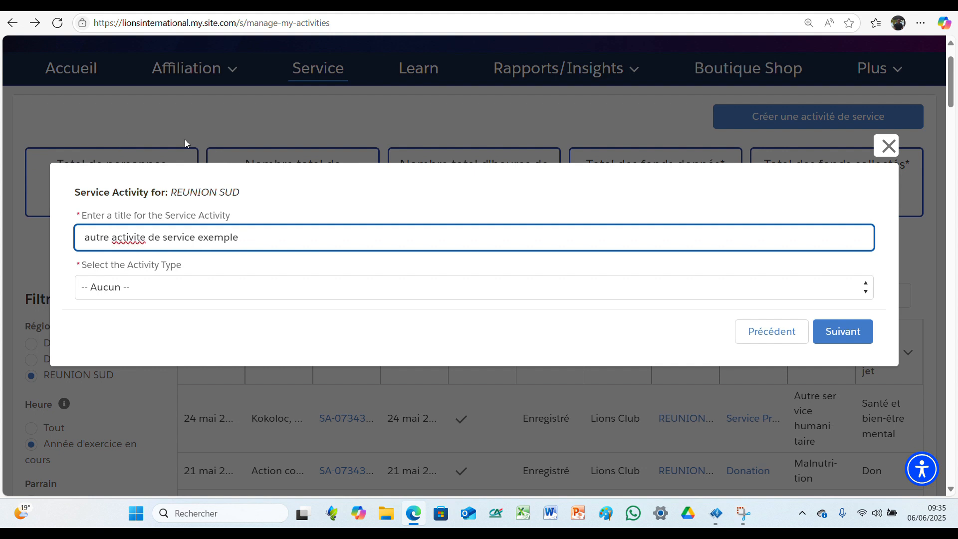
pyautogui.rightClick(129, 234)
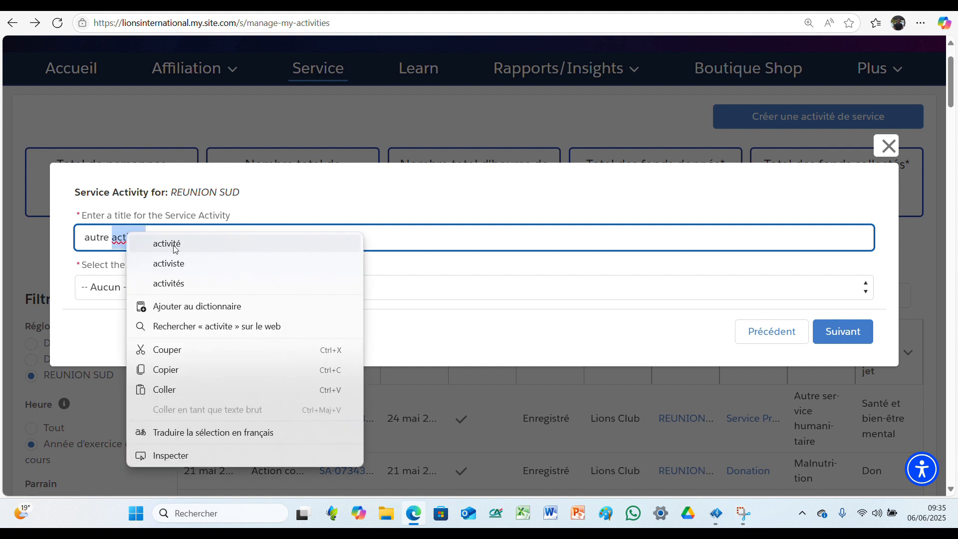
pyautogui.click(175, 244)
pyautogui.click(156, 286)
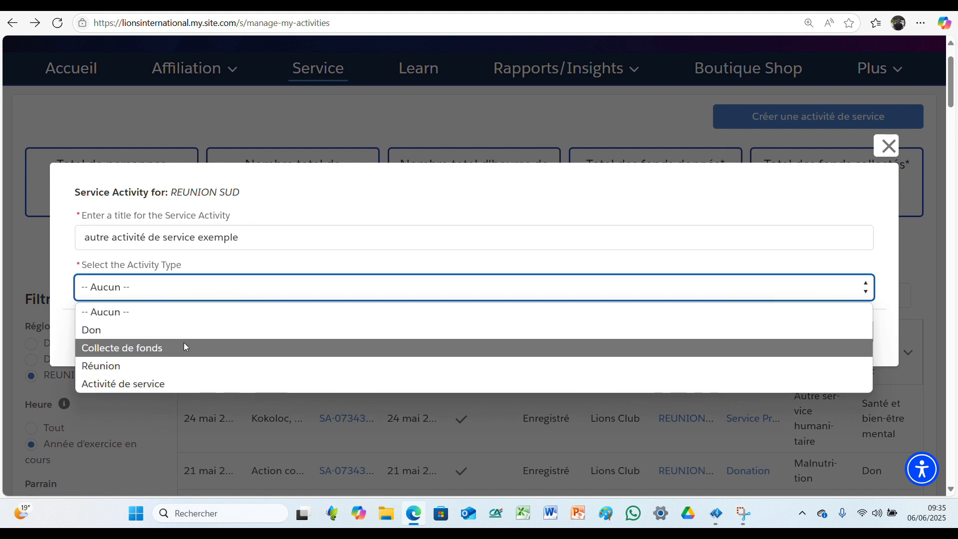
pyautogui.click(143, 383)
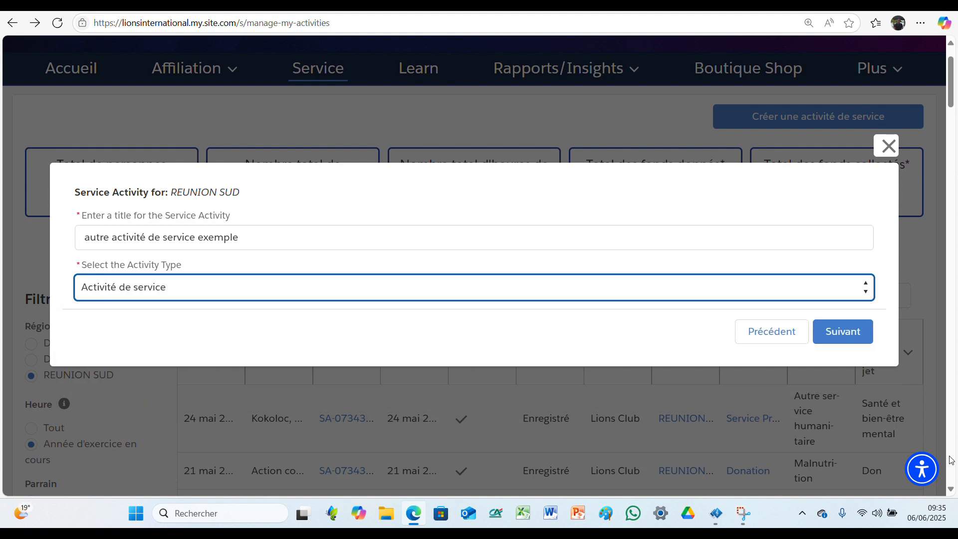
pyautogui.click(849, 332)
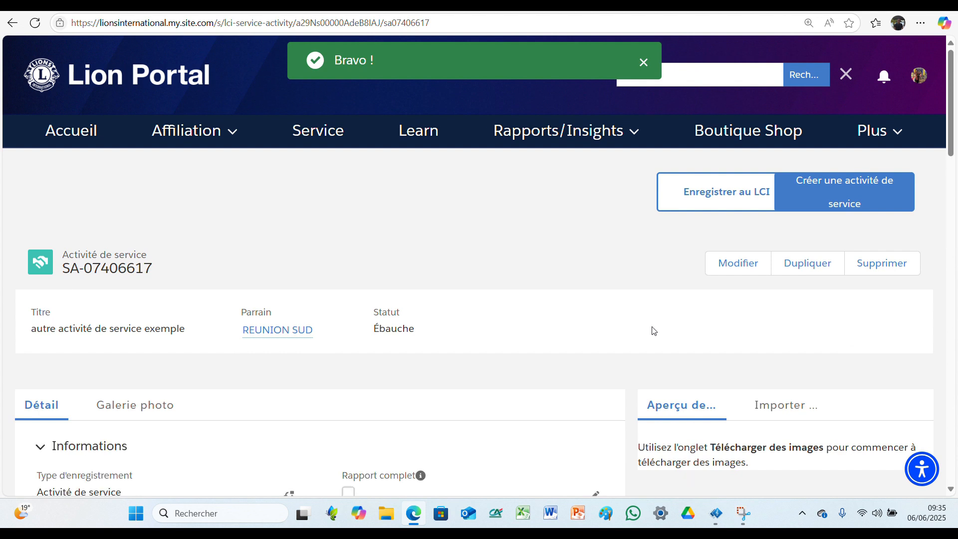
# Edit the new activity's details, setting its Cause to Environnement and its Type de projet to Plantation et entretien d'arbres.
pyautogui.scroll(-4, 504, 348)
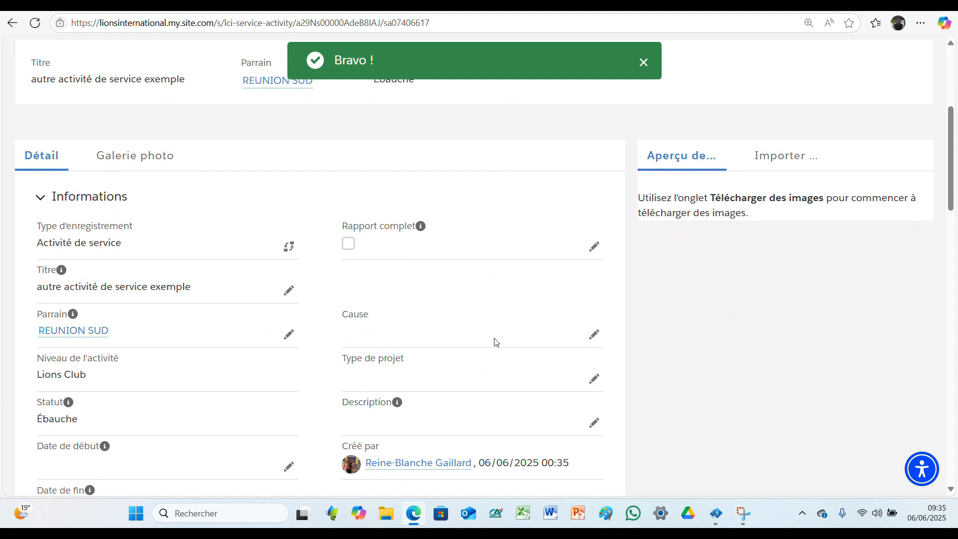
pyautogui.click(592, 340)
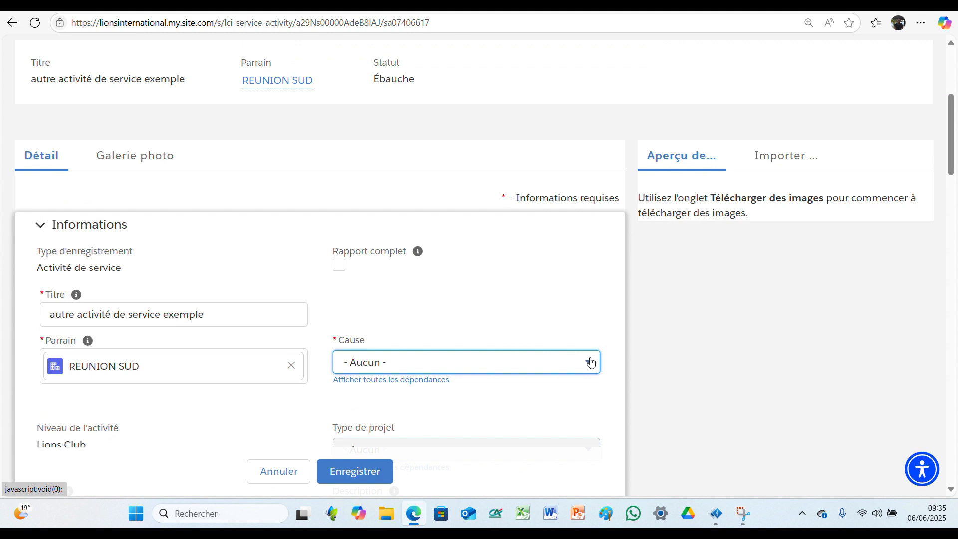
pyautogui.click(589, 363)
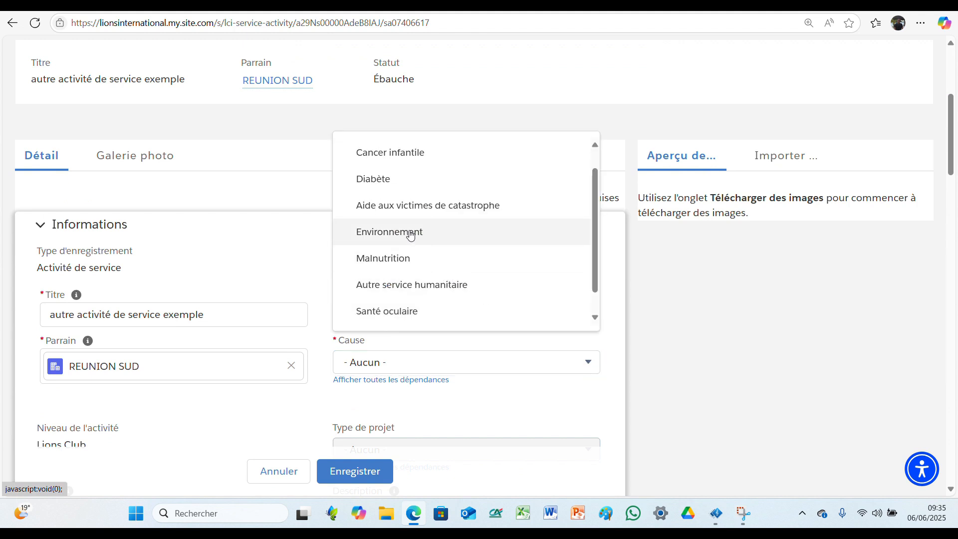
pyautogui.click(410, 232)
pyautogui.scroll(-3, 486, 390)
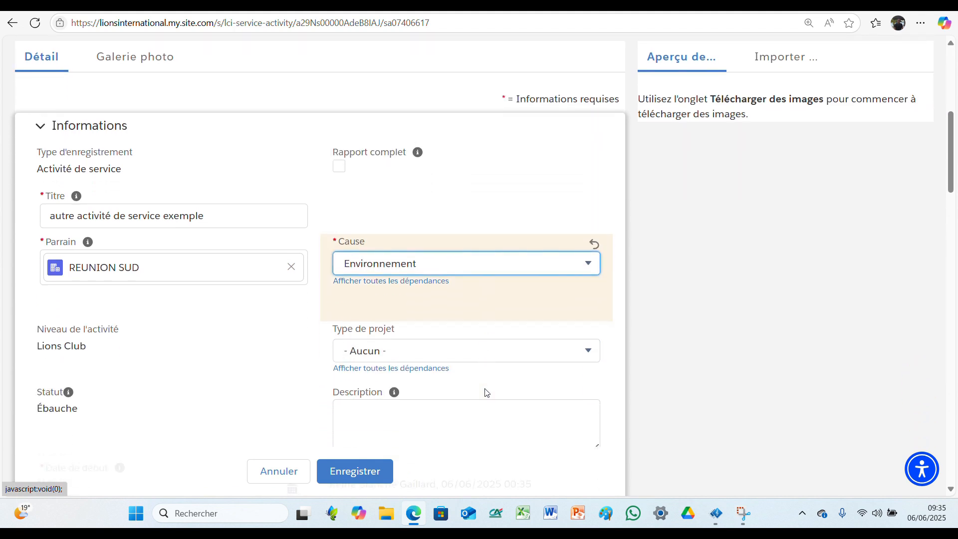
pyautogui.click(586, 325)
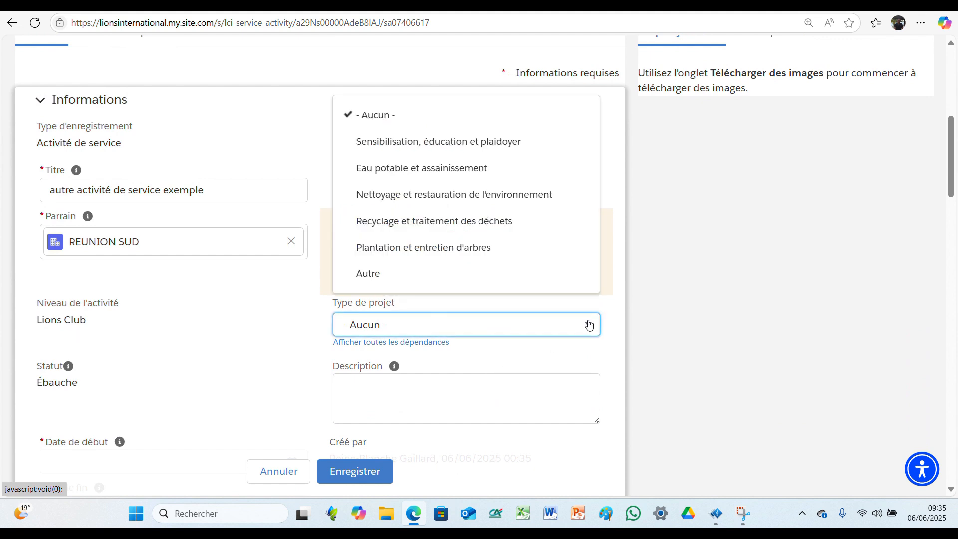
pyautogui.click(445, 248)
# Enter "plantation d'arbres a Saint-leu" as the activity's Description.
pyautogui.click(392, 391)
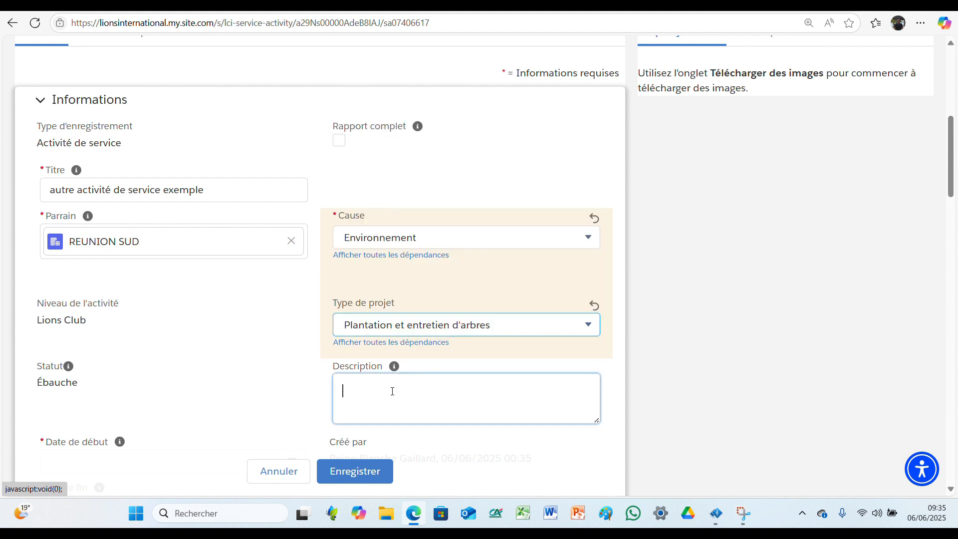
pyautogui.write('plan')
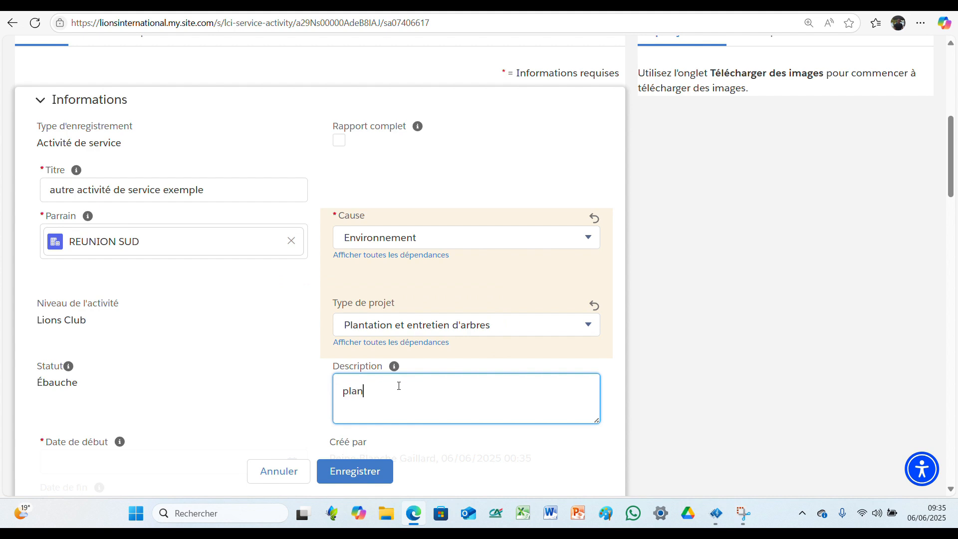
pyautogui.write("tation d'arbres a")
pyautogui.press('capslock')
pyautogui.write('S')
pyautogui.press('capslock')
pyautogui.write('aint-leu')
pyautogui.scroll(-1, 500, 390)
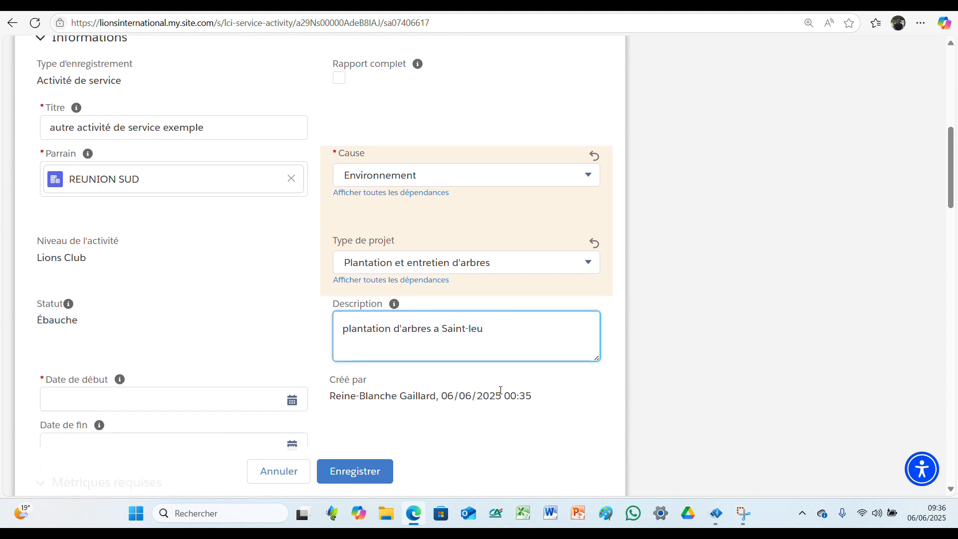
# Set both the Date de début and the Date de fin of the tree-planting activity to 01/06/2025.
pyautogui.scroll(-2, 449, 389)
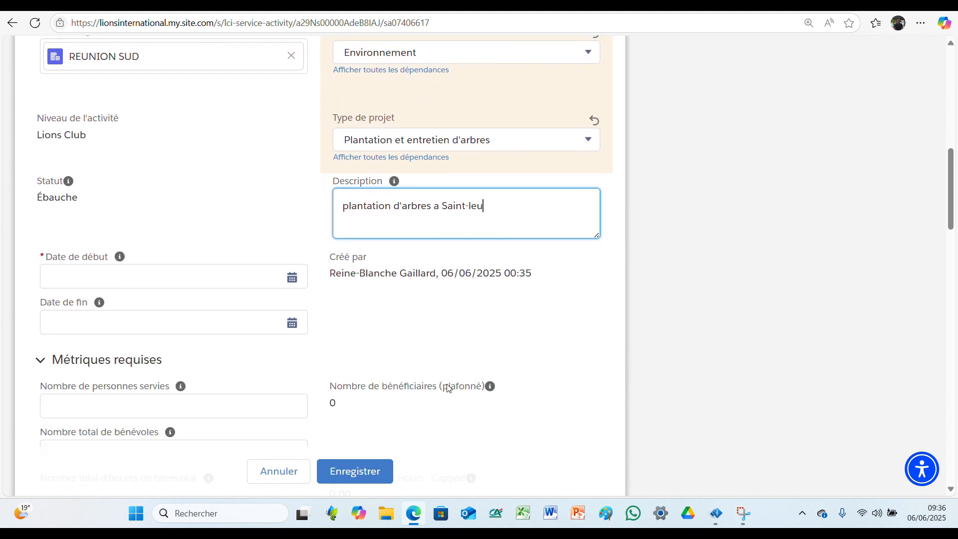
pyautogui.click(95, 276)
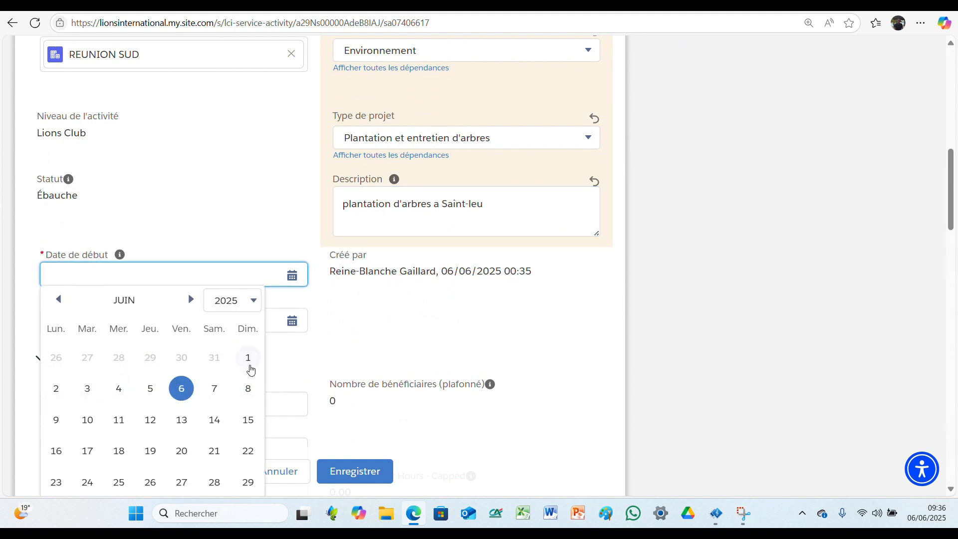
pyautogui.click(248, 358)
pyautogui.click(78, 323)
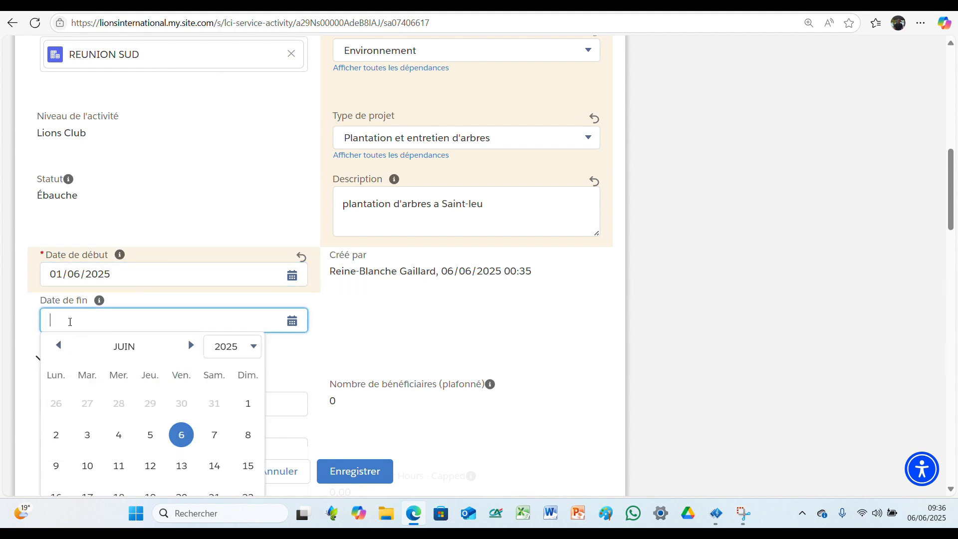
pyautogui.click(247, 405)
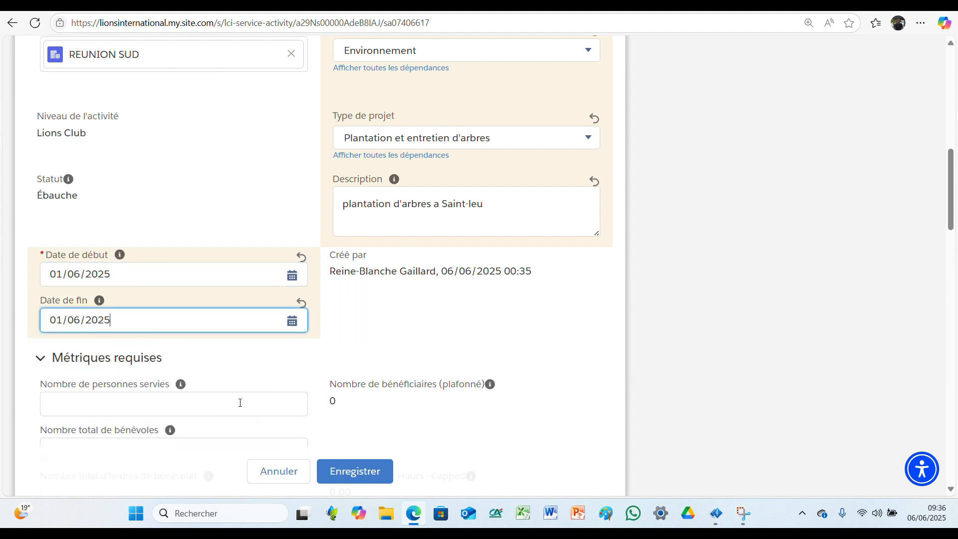
# In the required metrics, enter 100 personnes servies, 10 bénévoles and 30 heures de bénévolat, and enable Participation de non-Lions.
pyautogui.click(159, 403)
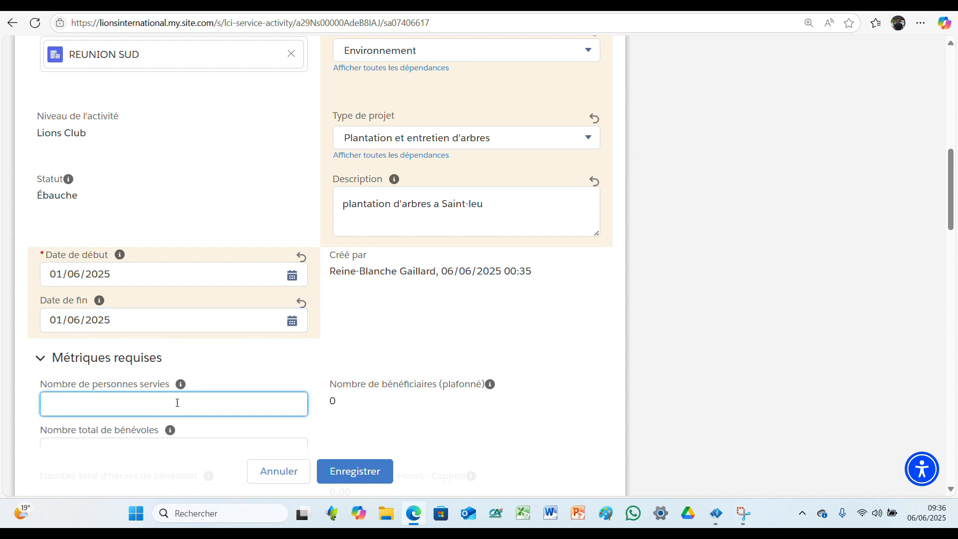
pyautogui.scroll(-1, 185, 399)
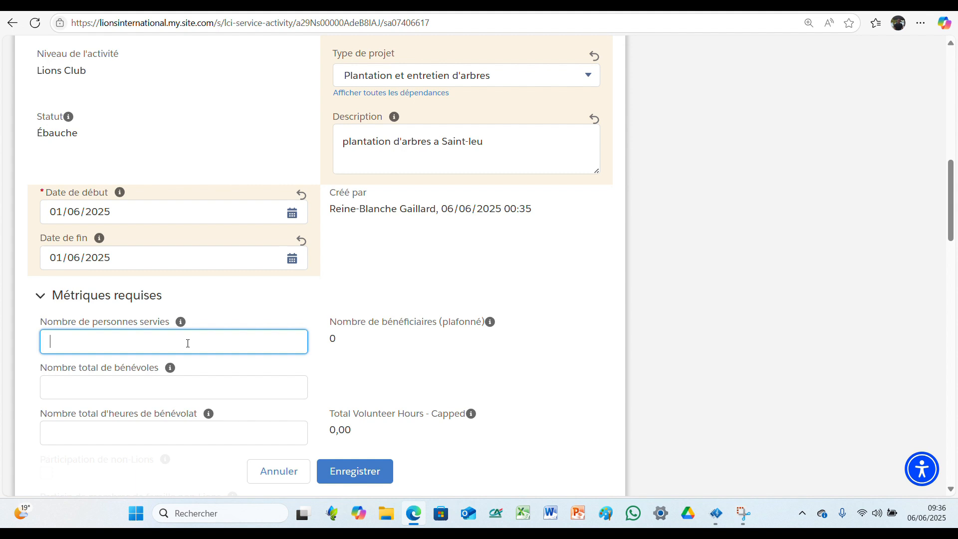
pyautogui.write('100')
pyautogui.click(106, 382)
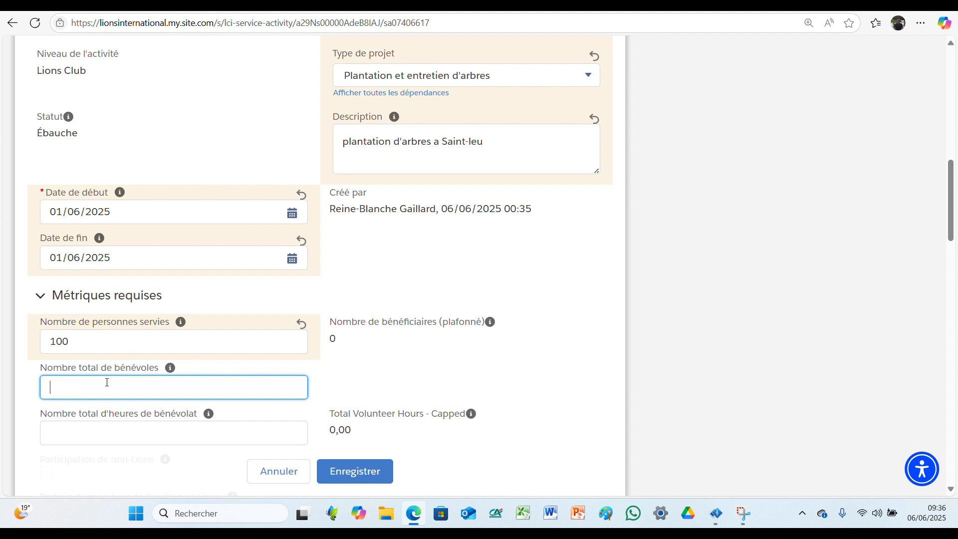
pyautogui.write('10')
pyautogui.click(99, 428)
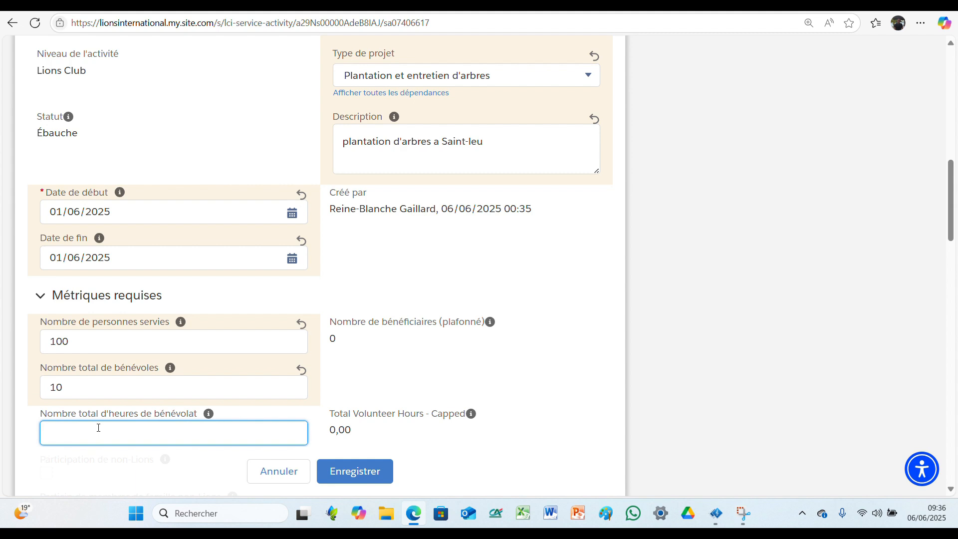
pyautogui.write('30')
pyautogui.scroll(-3, 141, 438)
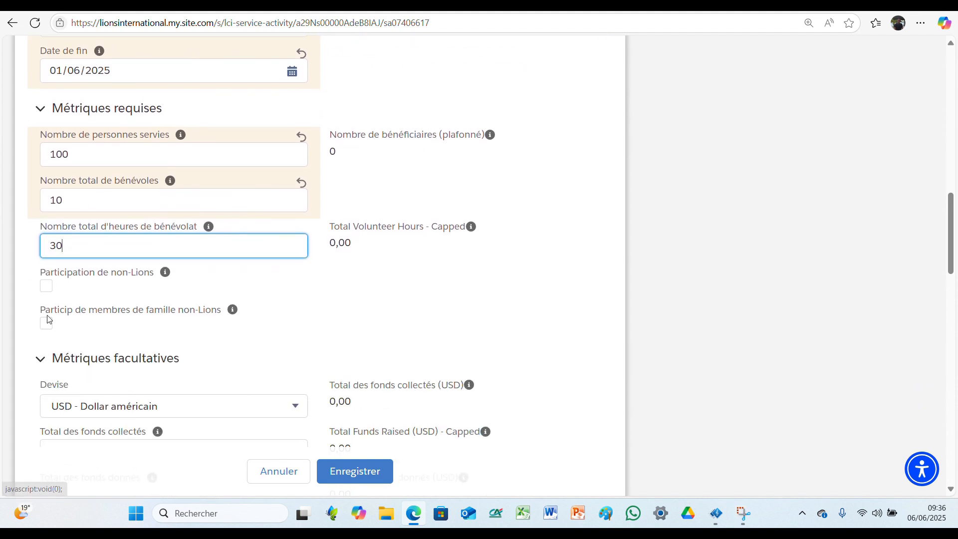
pyautogui.click(46, 288)
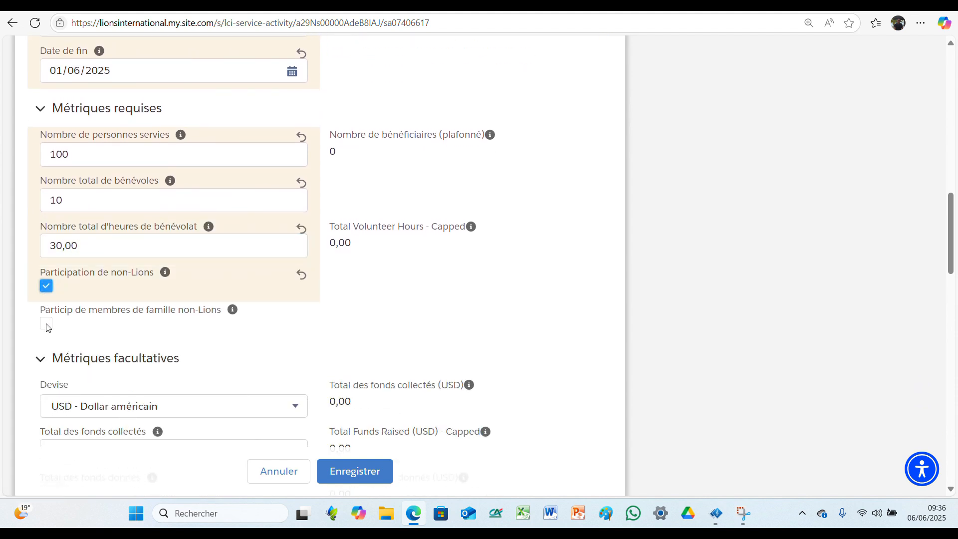
# Add "1000 arbres" as a second line in the activity's Description.
pyautogui.scroll(-2, 193, 421)
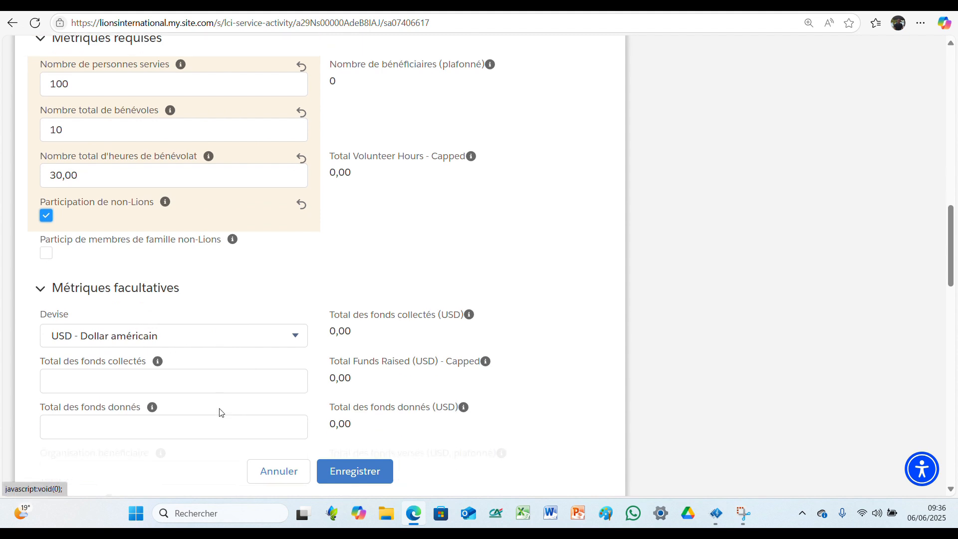
pyautogui.scroll(-1, 164, 330)
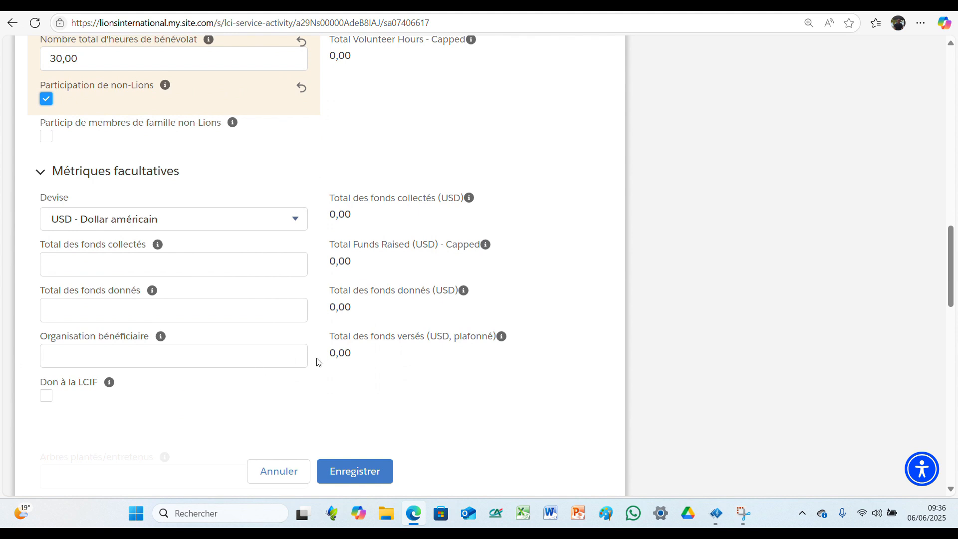
pyautogui.scroll(3, 424, 353)
pyautogui.scroll(5, 439, 333)
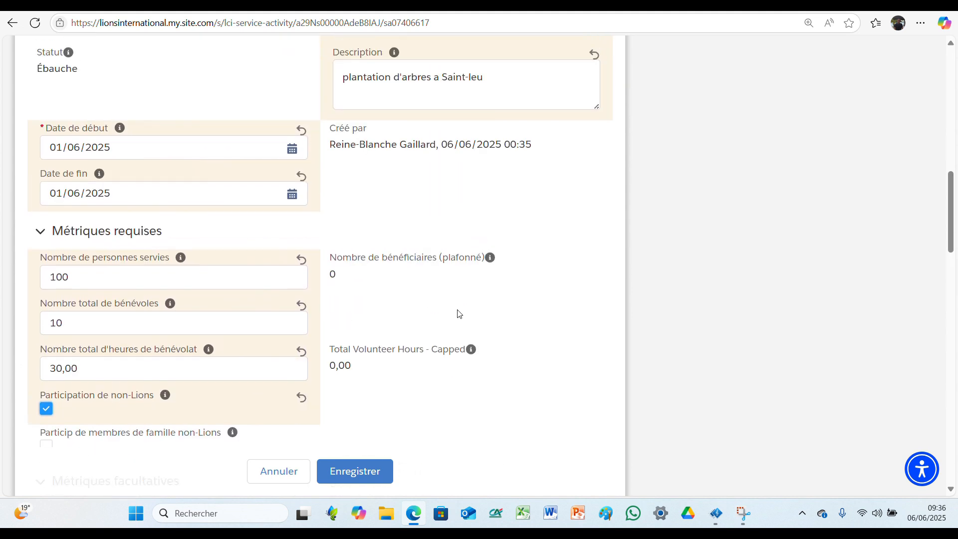
pyautogui.scroll(5, 478, 266)
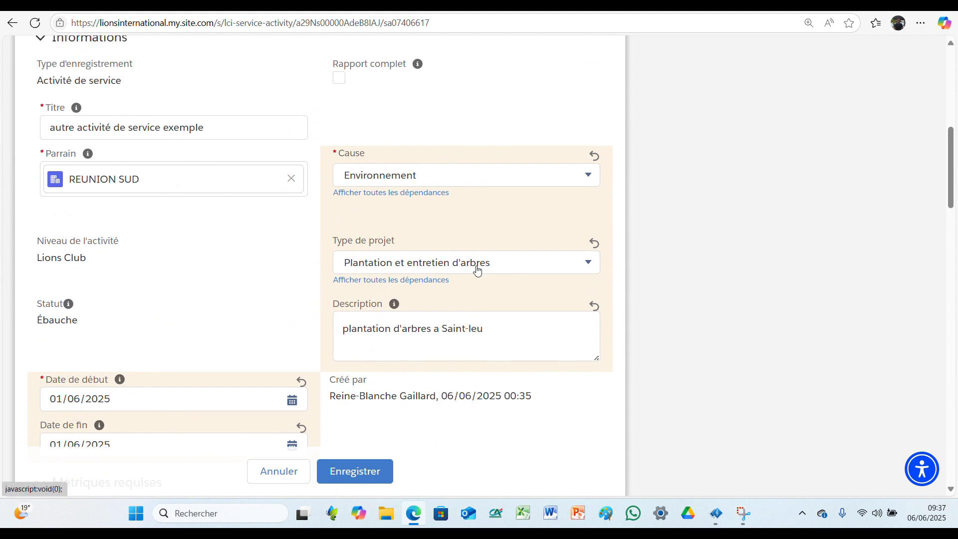
pyautogui.scroll(-2, 477, 267)
pyautogui.scroll(-2, 477, 270)
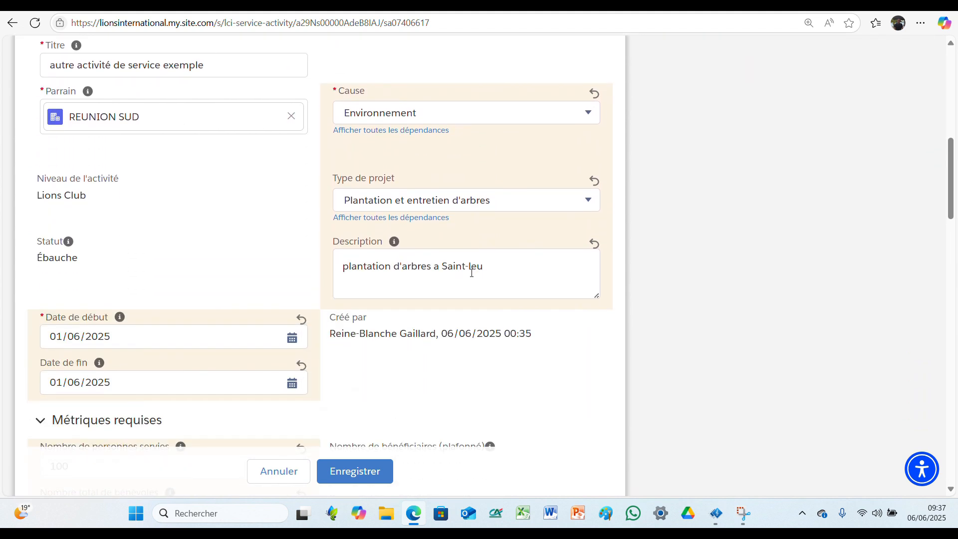
pyautogui.click(499, 275)
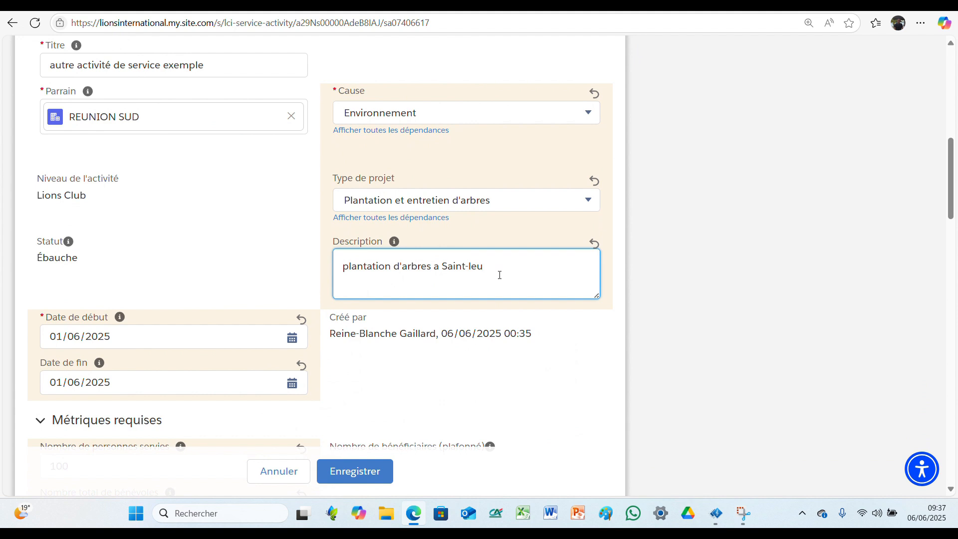
pyautogui.press('Return')
pyautogui.write('1000 arbres')
# Review the entered information and save the tree-planting activity.
pyautogui.scroll(-2, 460, 368)
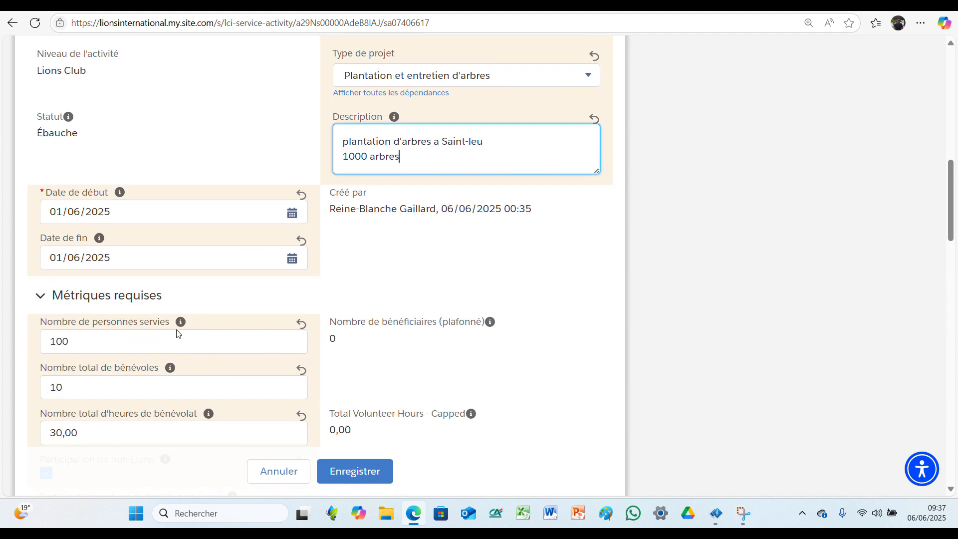
pyautogui.scroll(4, 455, 300)
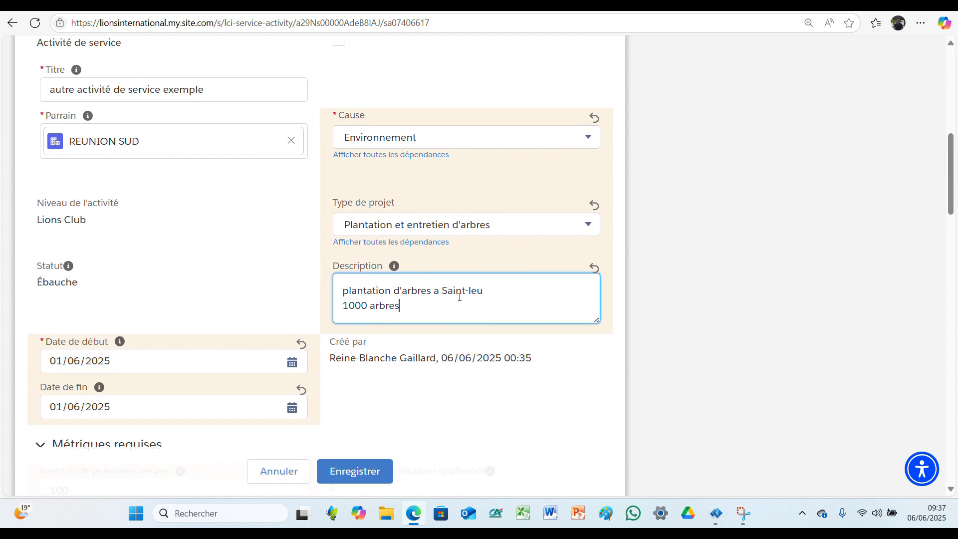
pyautogui.scroll(-3, 460, 301)
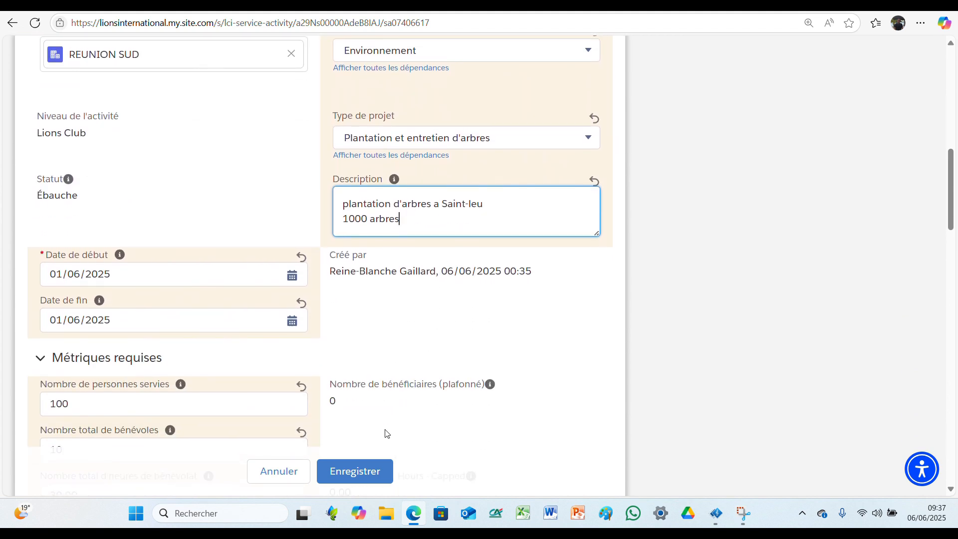
pyautogui.scroll(2, 370, 474)
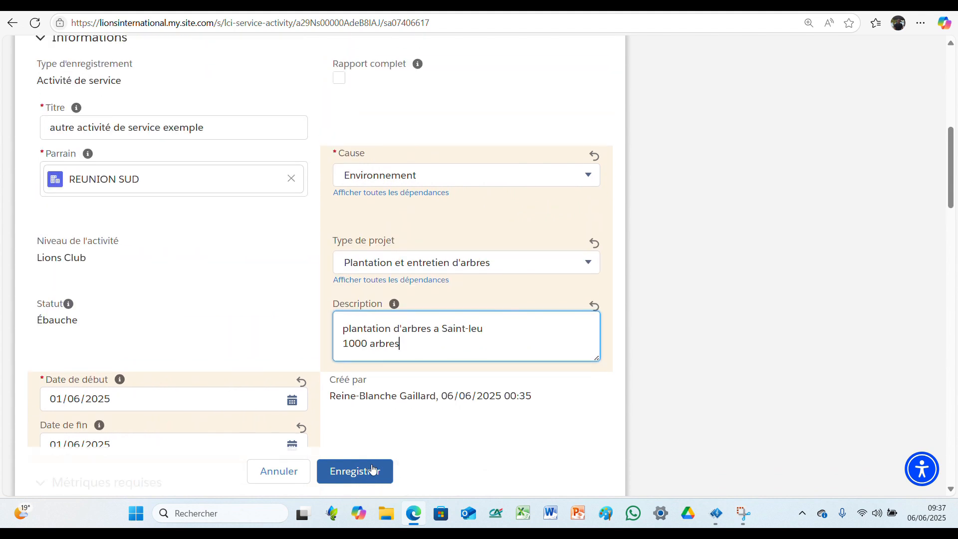
pyautogui.scroll(1, 382, 158)
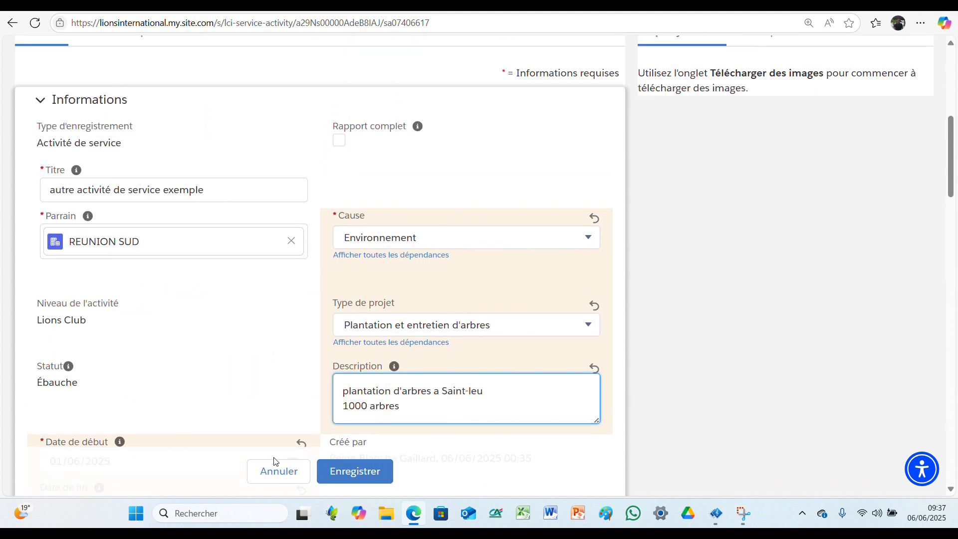
pyautogui.click(357, 474)
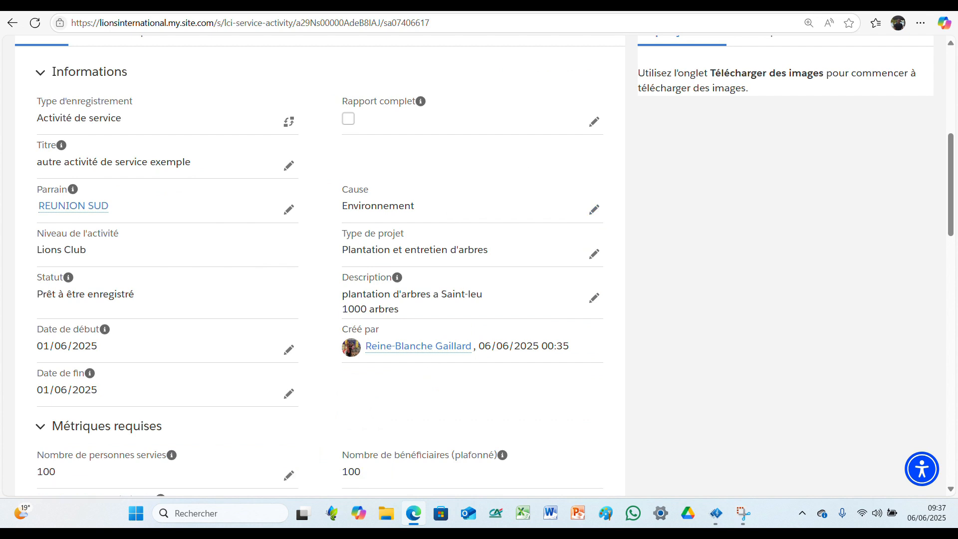
# Return to the service activities overview and widen the Titre column of the activity list to show longer titles.
pyautogui.click(12, 22)
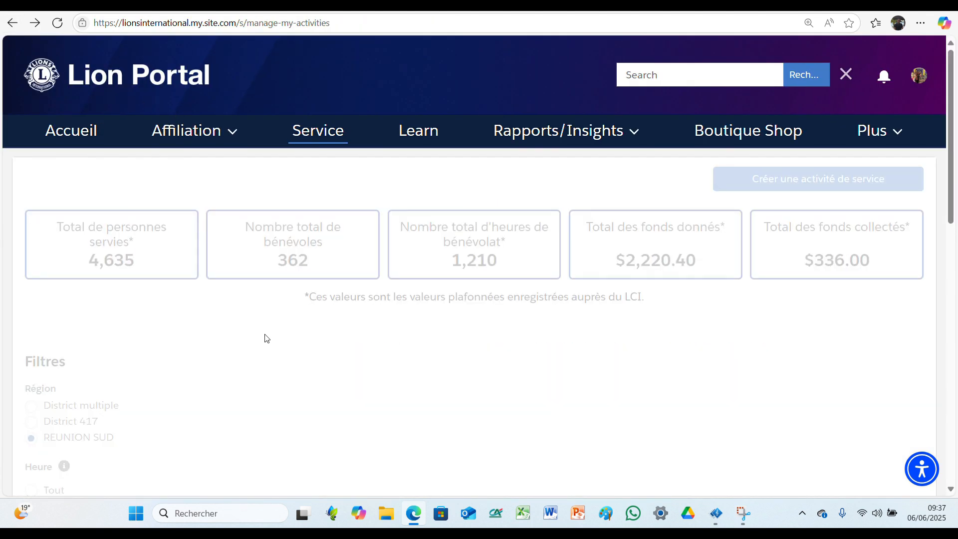
pyautogui.scroll(-1, 279, 345)
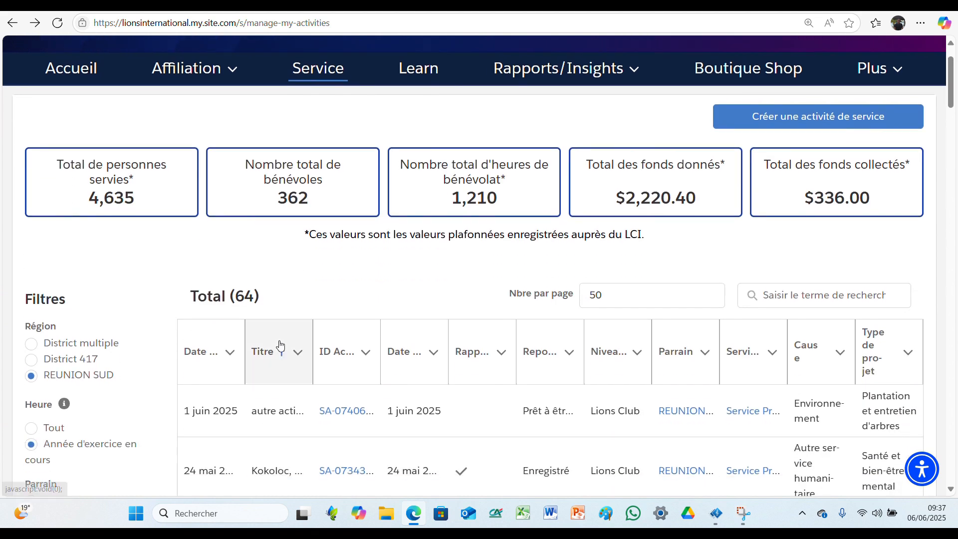
pyautogui.scroll(-1, 294, 349)
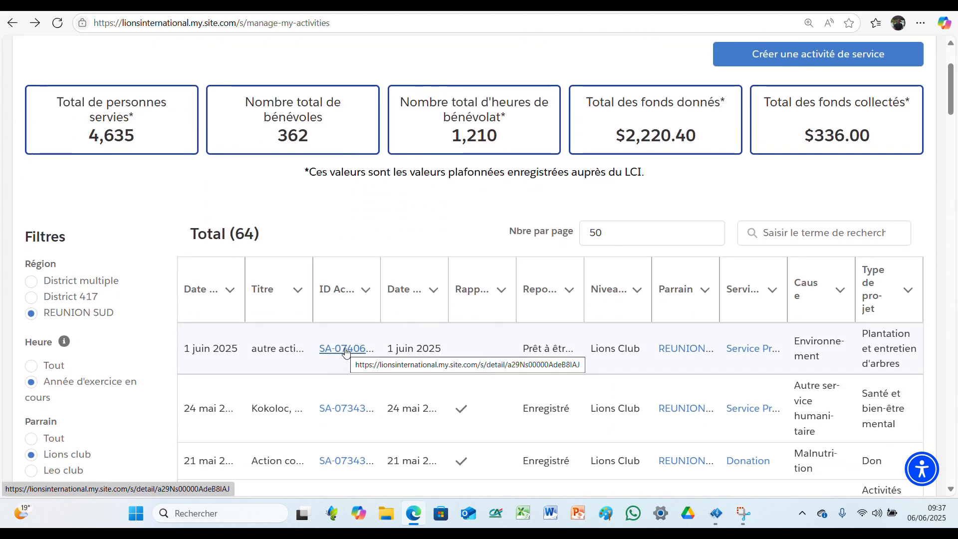
pyautogui.scroll(-1, 452, 220)
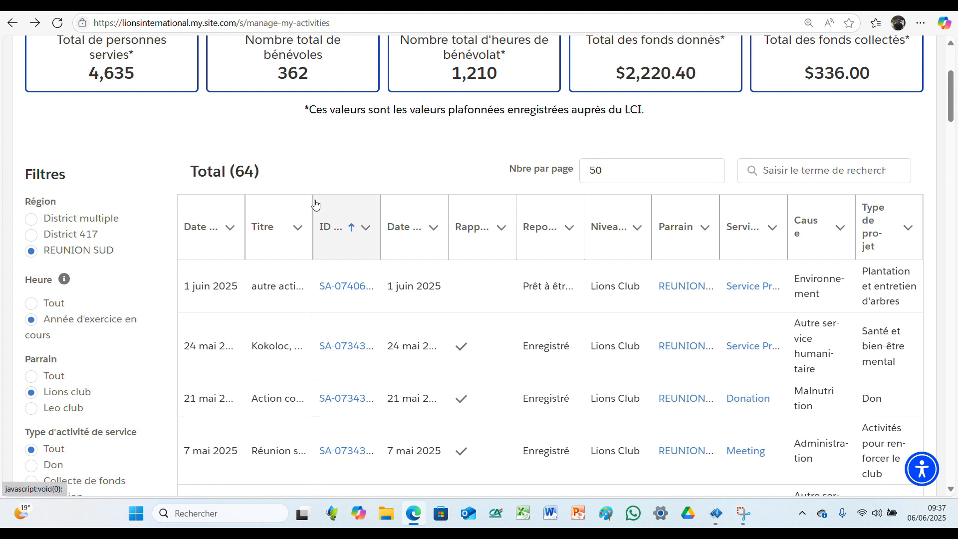
pyautogui.moveTo(315, 204); pyautogui.dragTo(363, 212)
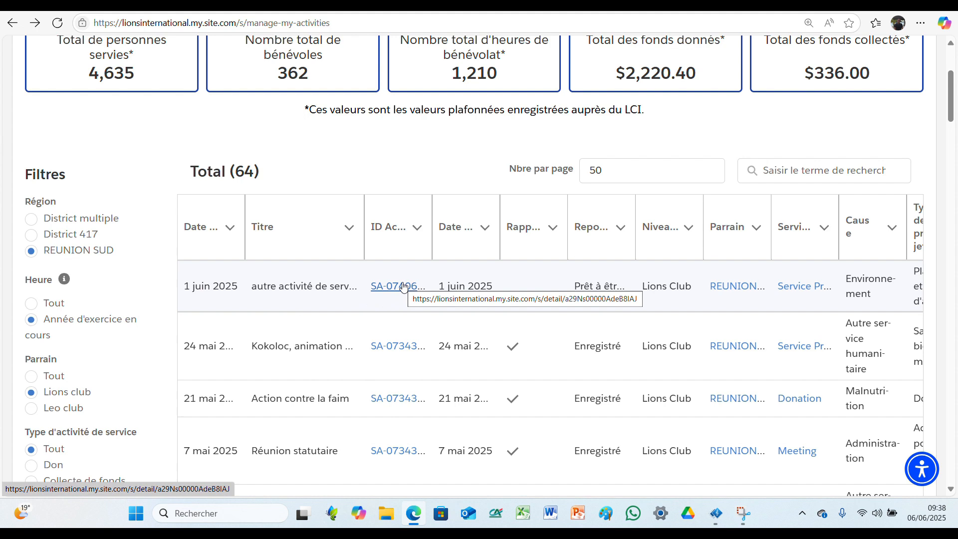
# Widen the ID Activité column to show full IDs and open the activity "autre activité de service exemple".
pyautogui.click(434, 202)
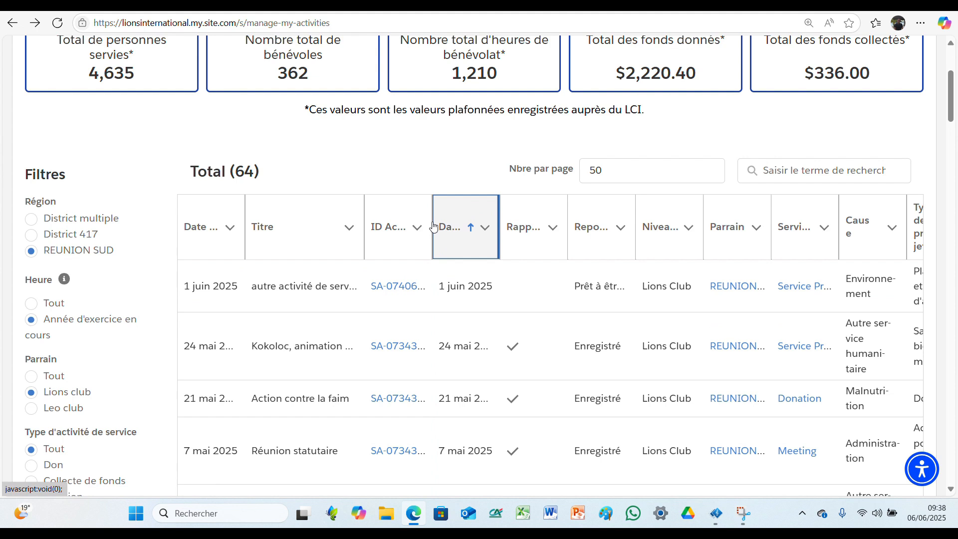
pyautogui.moveTo(431, 212); pyautogui.dragTo(454, 212)
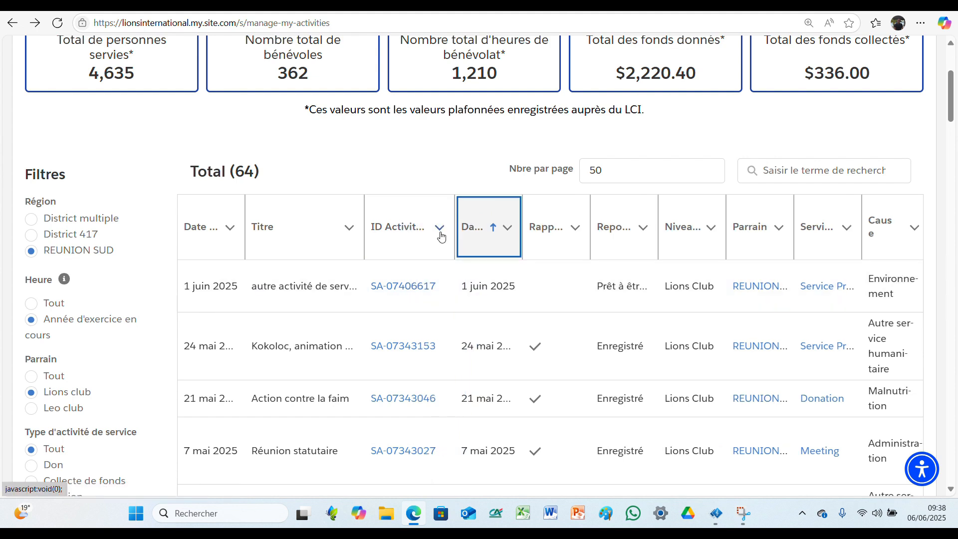
pyautogui.click(407, 289)
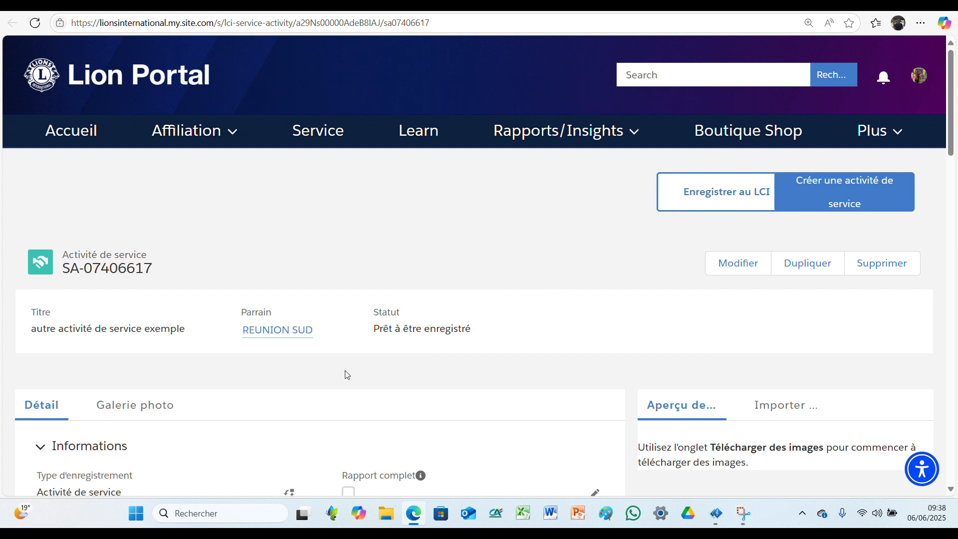
# Change the second line of the activity's Description to "2000 arbres" and save the record.
pyautogui.scroll(-3, 342, 378)
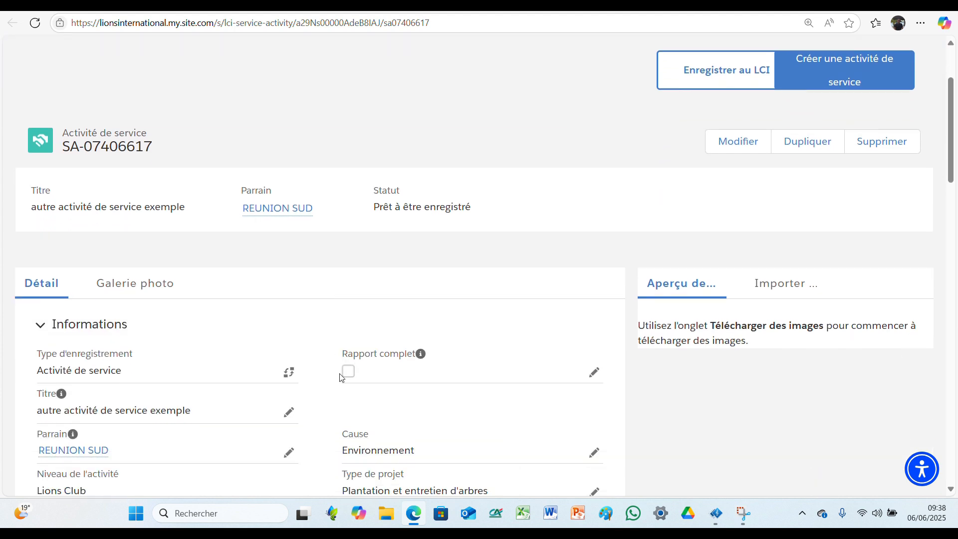
pyautogui.scroll(-3, 355, 363)
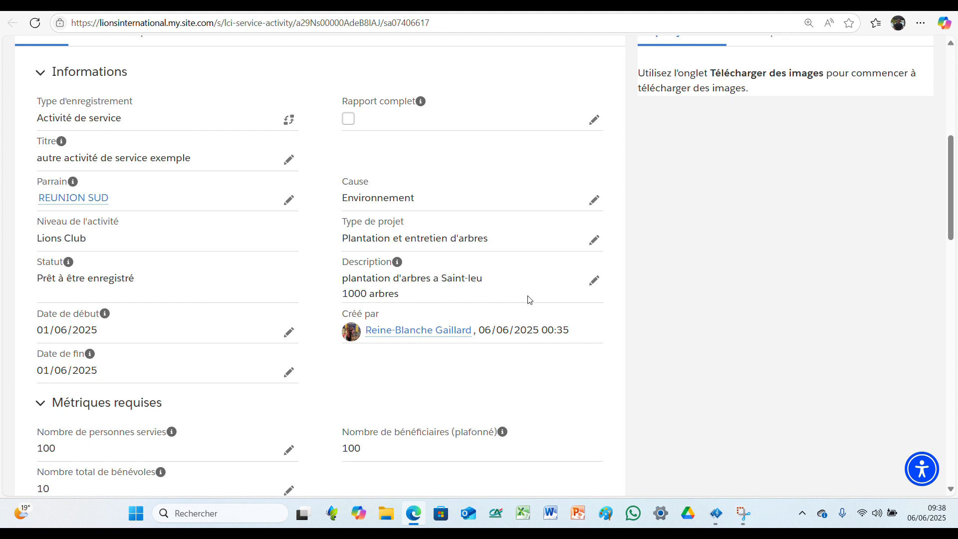
pyautogui.click(594, 281)
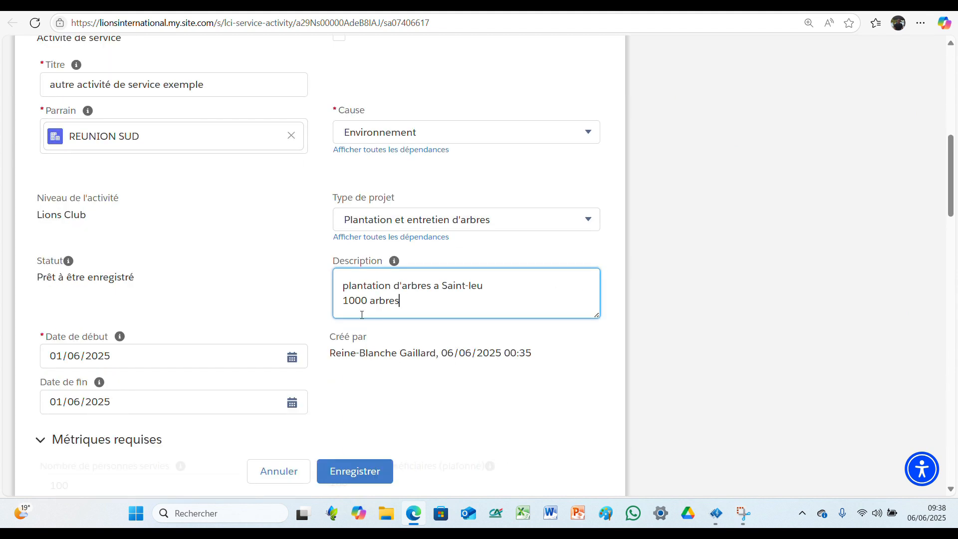
pyautogui.press('BackSpace')
pyautogui.write('2')
pyautogui.scroll(4, 478, 309)
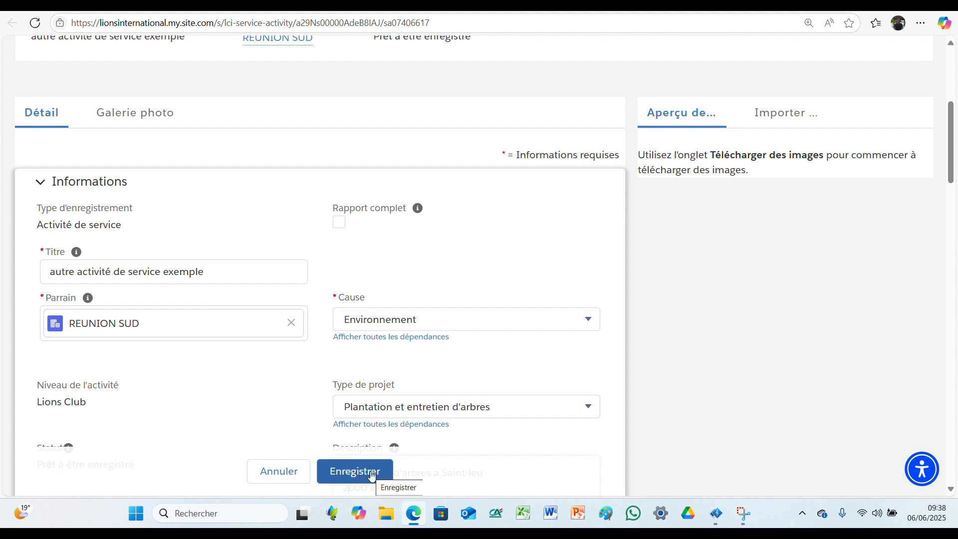
pyautogui.click(343, 476)
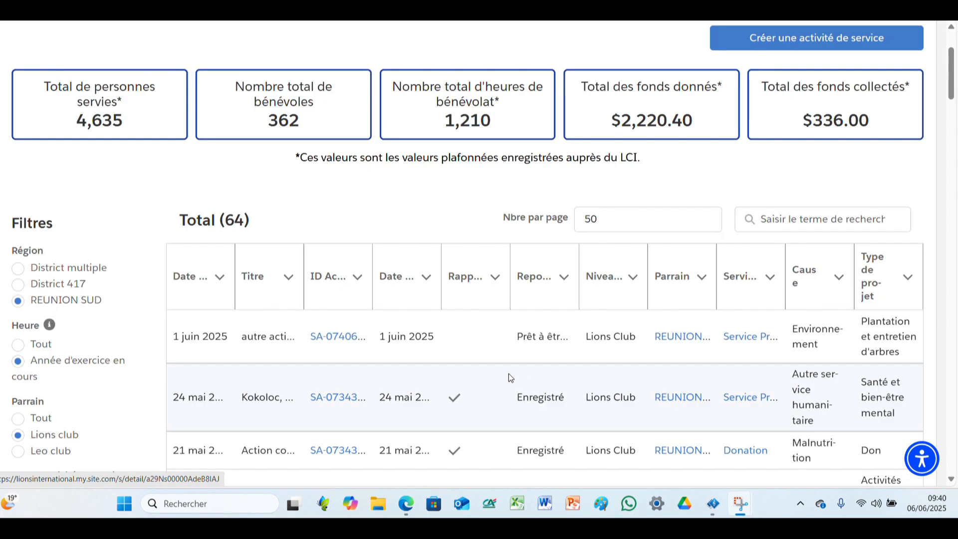
# Open the activity dated 1 juin 2025 from the activity list and permanently delete it.
pyautogui.click(337, 338)
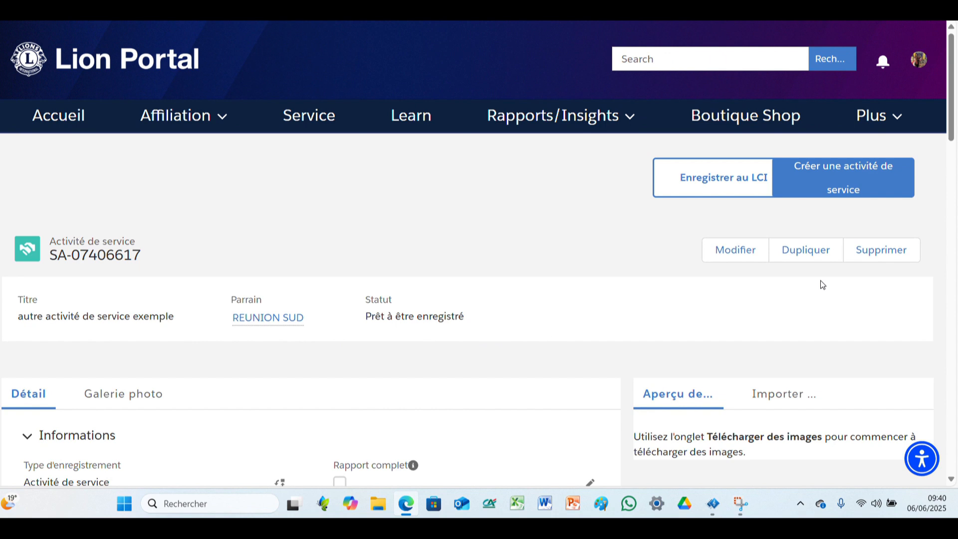
pyautogui.click(886, 256)
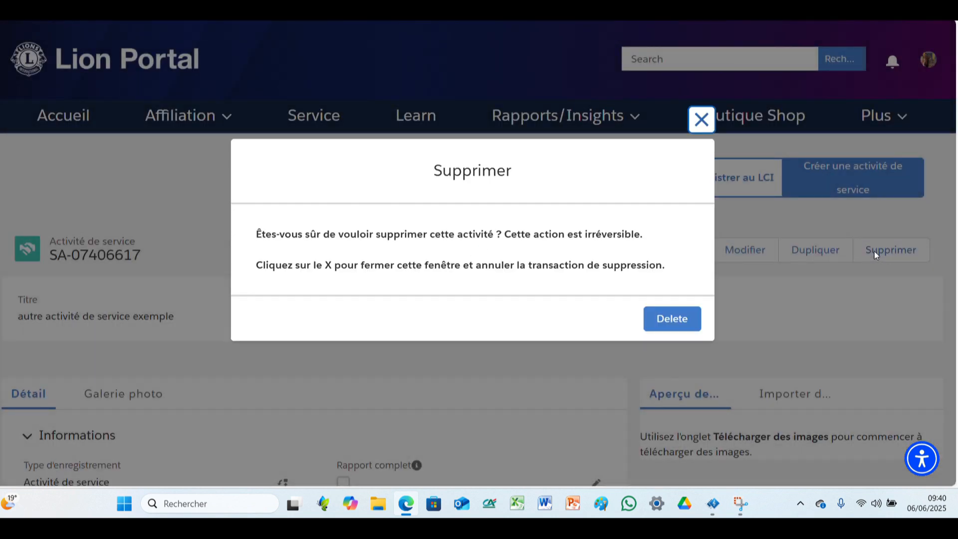
pyautogui.click(666, 321)
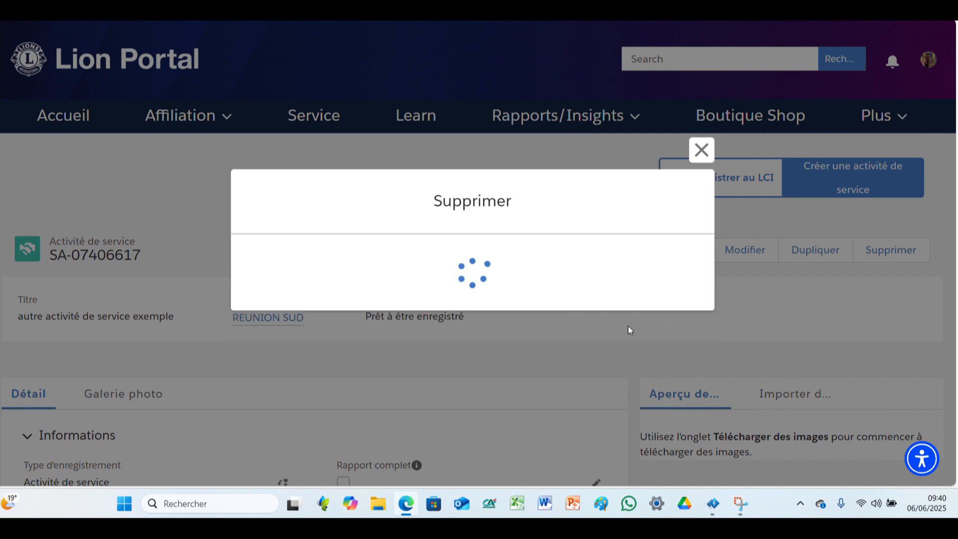
pyautogui.click(674, 304)
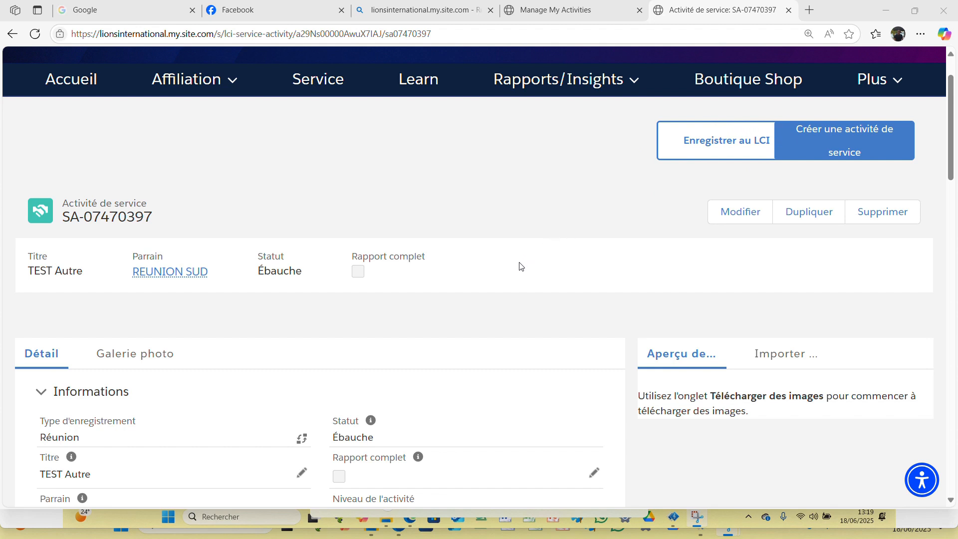
# Try to register the draft meeting "TEST Autre" with LCI, and dismiss the dialog.
pyautogui.click(704, 145)
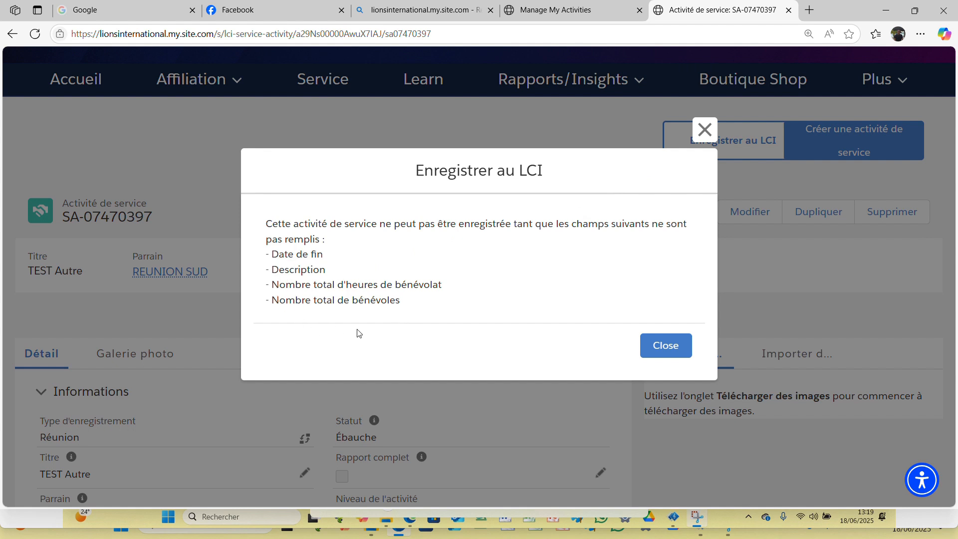
pyautogui.click(666, 352)
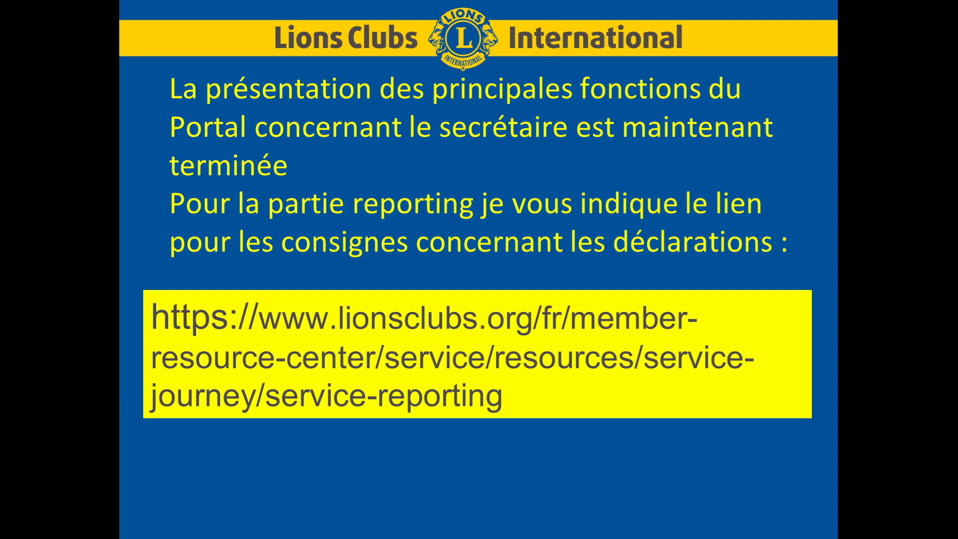
pyautogui.press('XF86AudioLowerVolume')
pyautogui.press('XF86AudioLowerVolume')
pyautogui.press('XF86AudioLowerVolume')
pyautogui.press('XF86AudioLowerVolume')
pyautogui.press('XF86AudioLowerVolume')
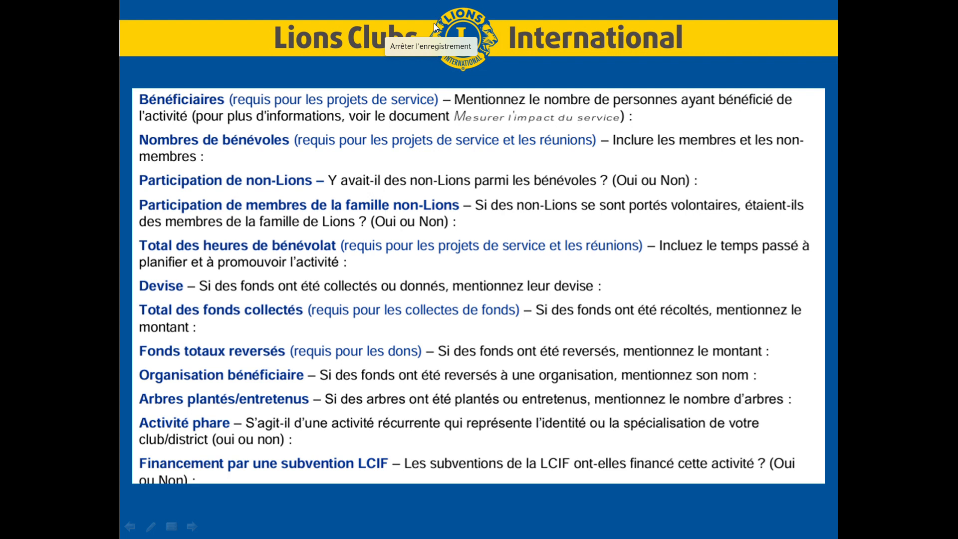
pyautogui.press('Right')
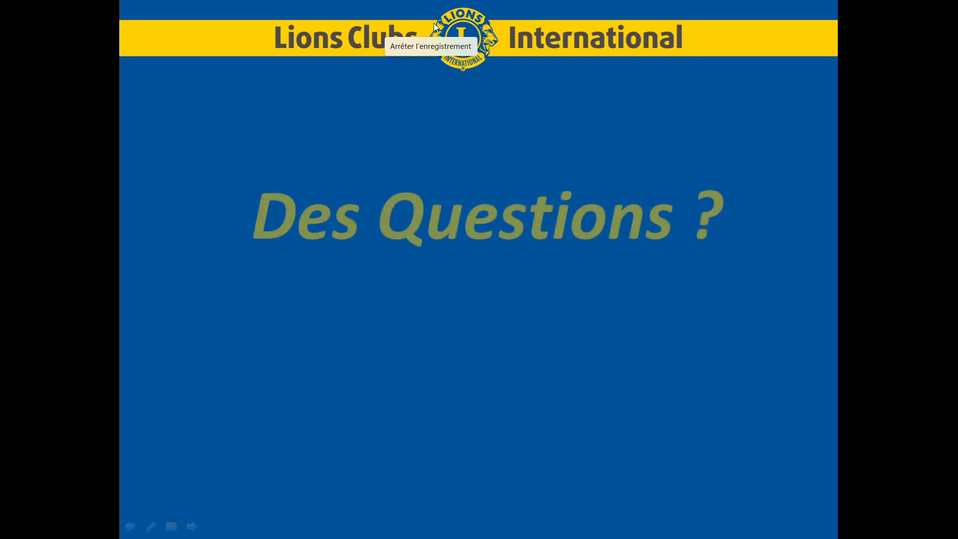